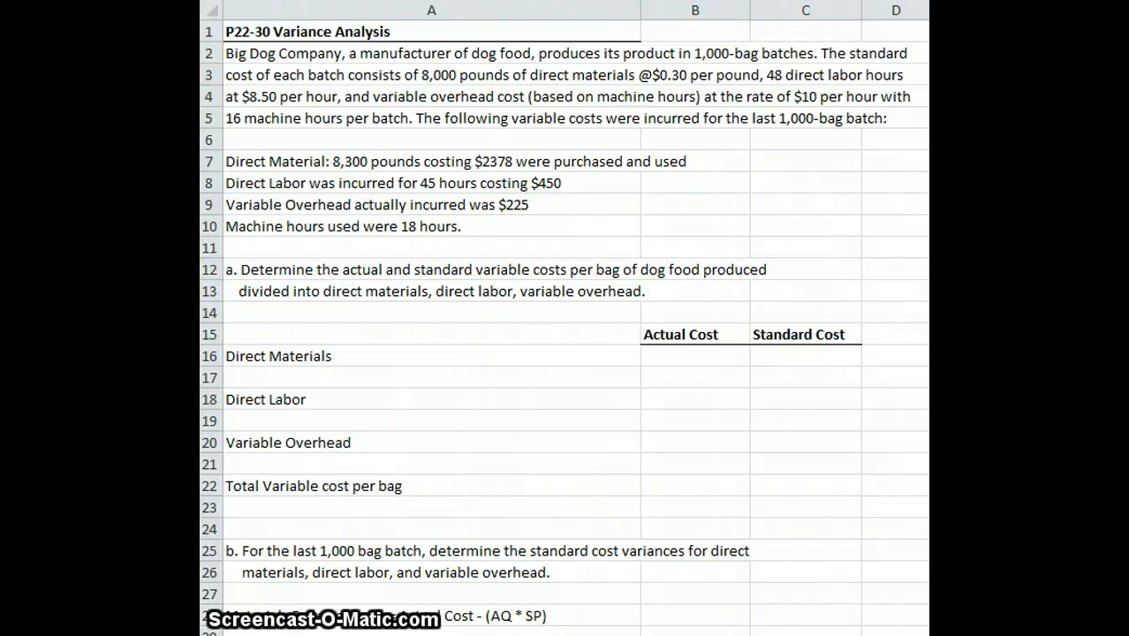
# - Enter the actual direct materials cost per bag in B16 as =2378/1000
pyautogui.click(696, 356)
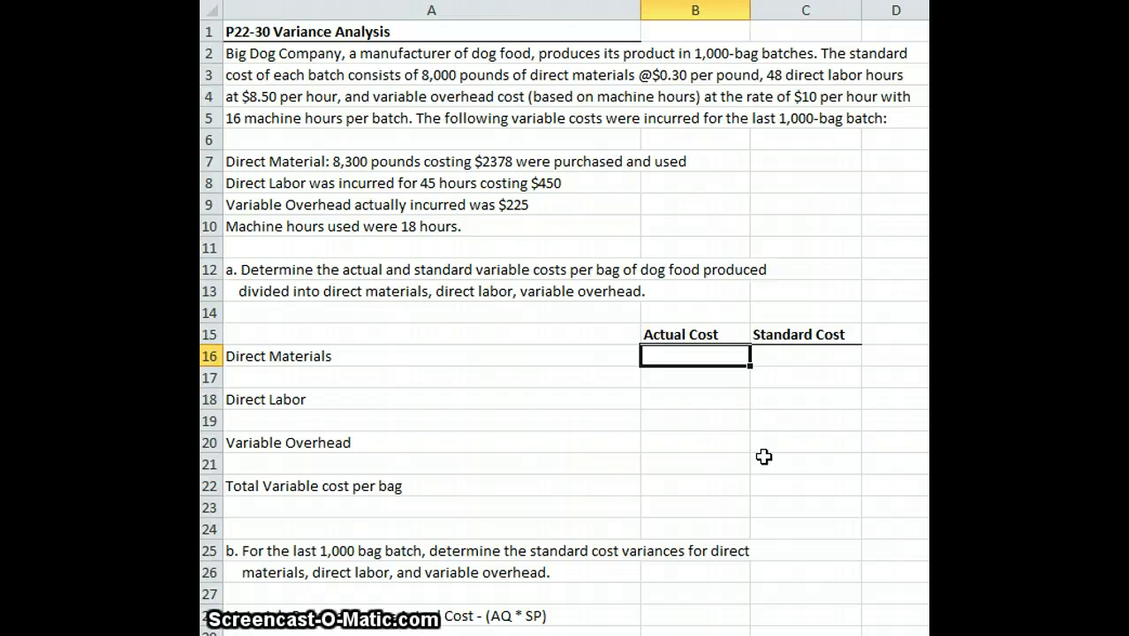
pyautogui.write('=')
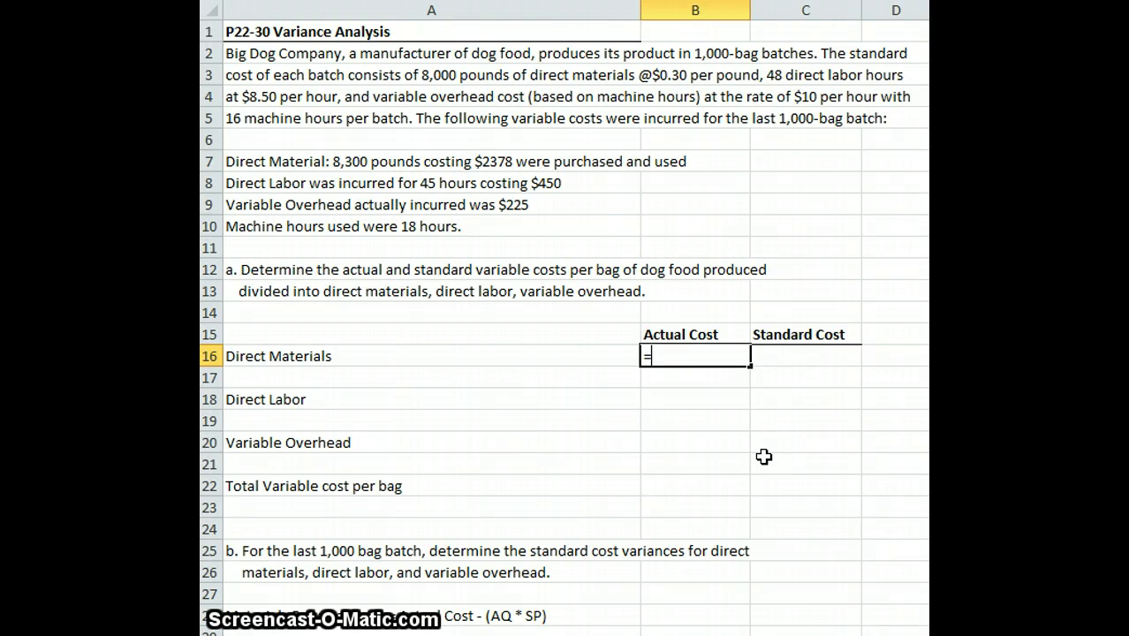
pyautogui.write('2378')
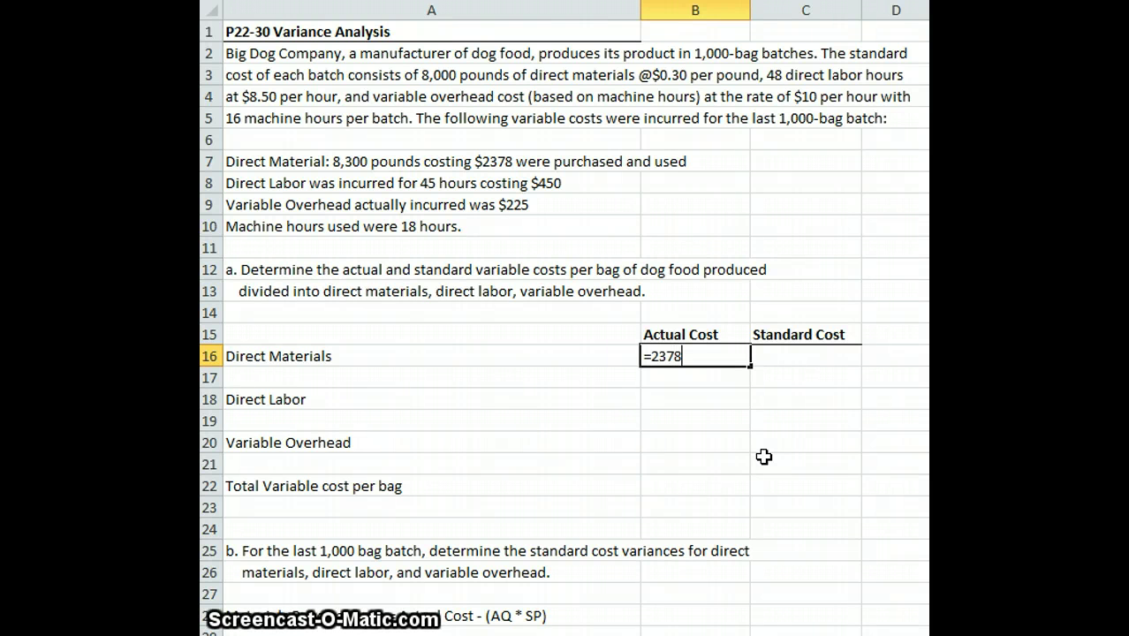
pyautogui.write('/1000')
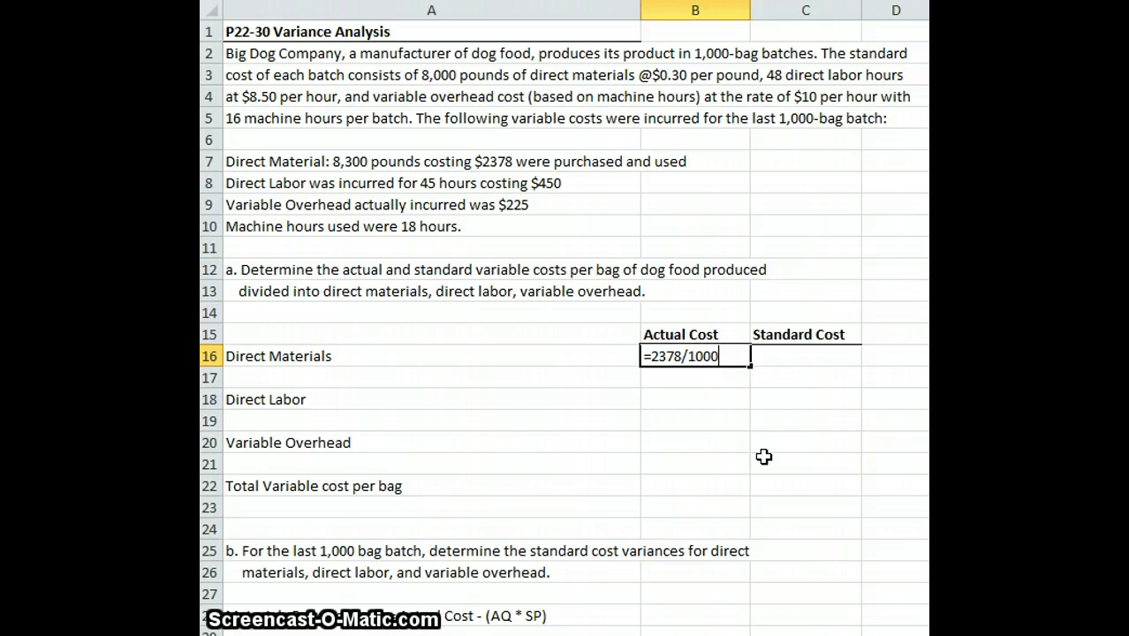
pyautogui.press('Return')
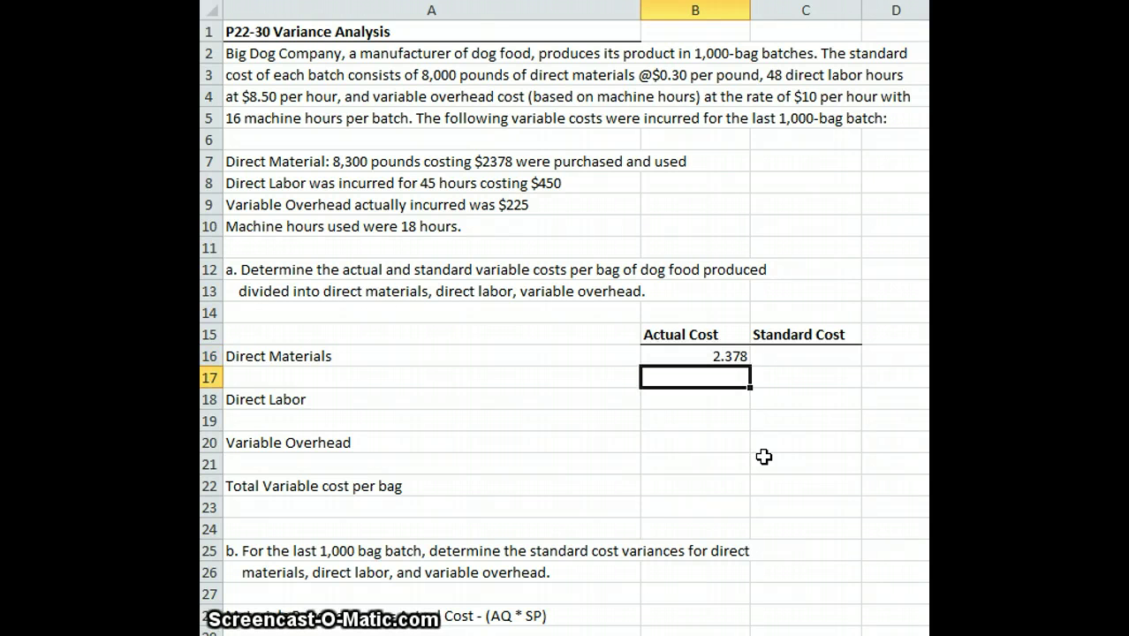
# - Enter the standard direct materials cost per bag in C17 as the formula =8000/1000*.30
pyautogui.press('Right')
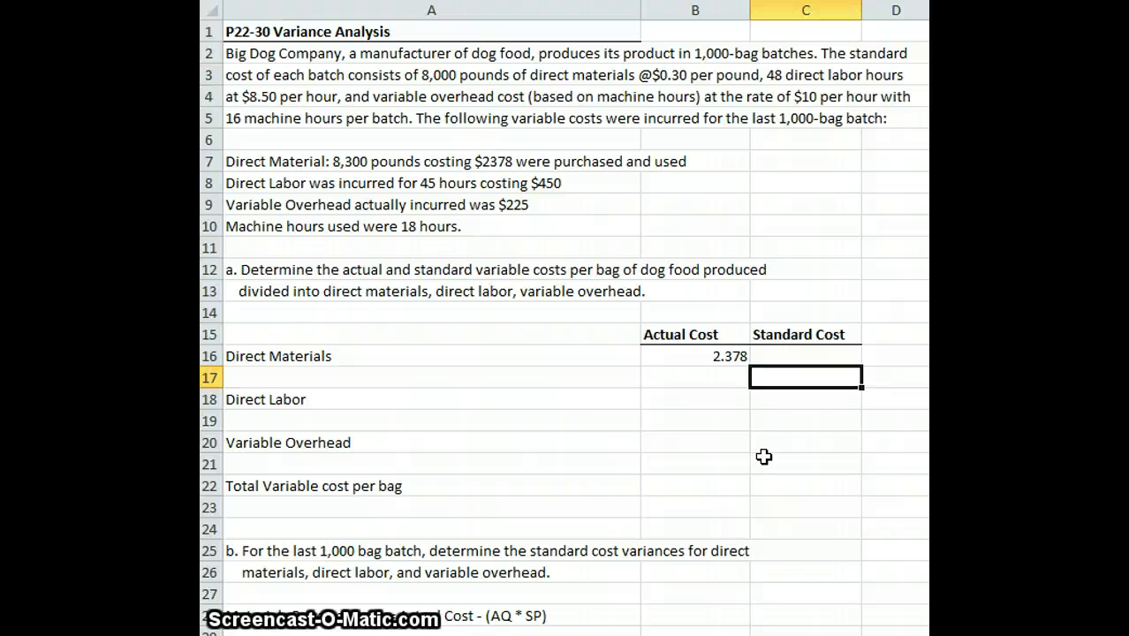
pyautogui.write('8000')
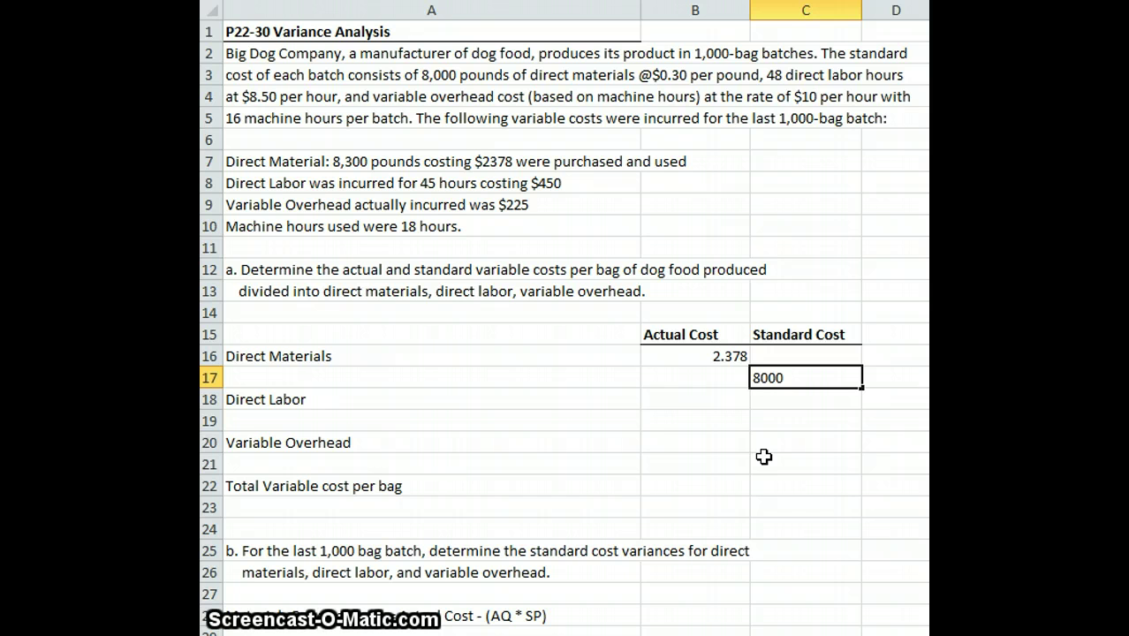
pyautogui.write('/1000')
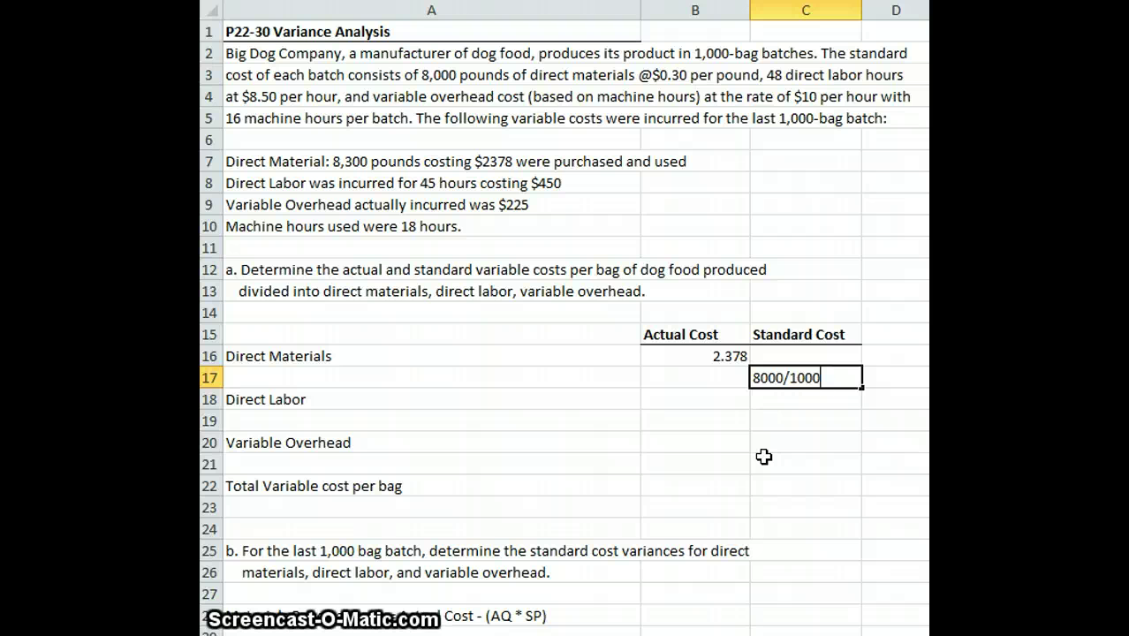
pyautogui.write('*')
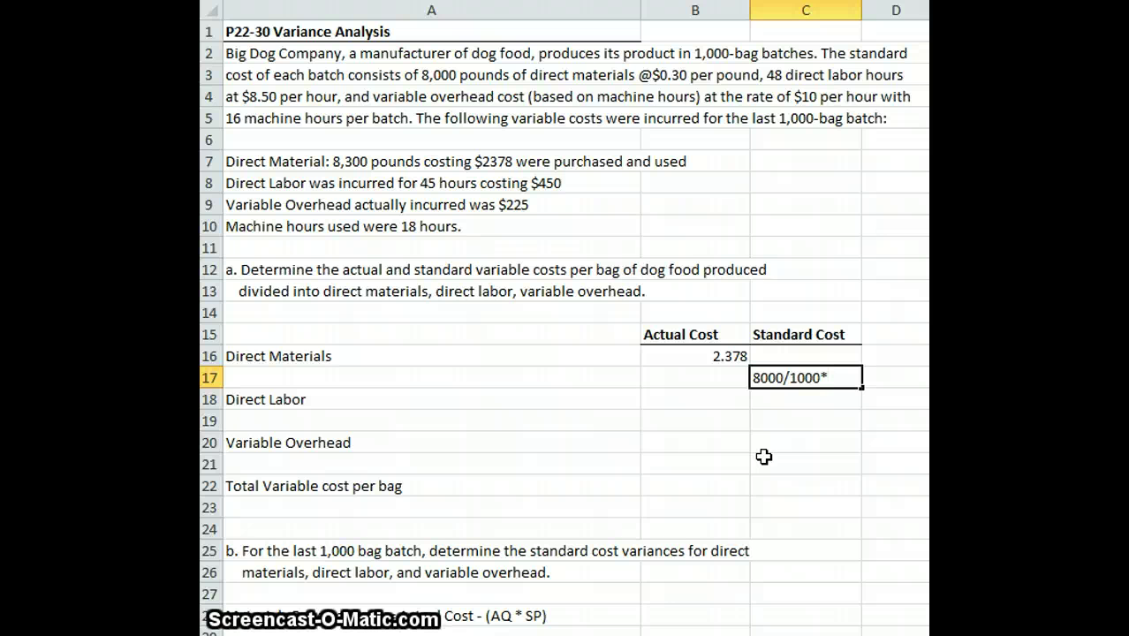
pyautogui.write('.30')
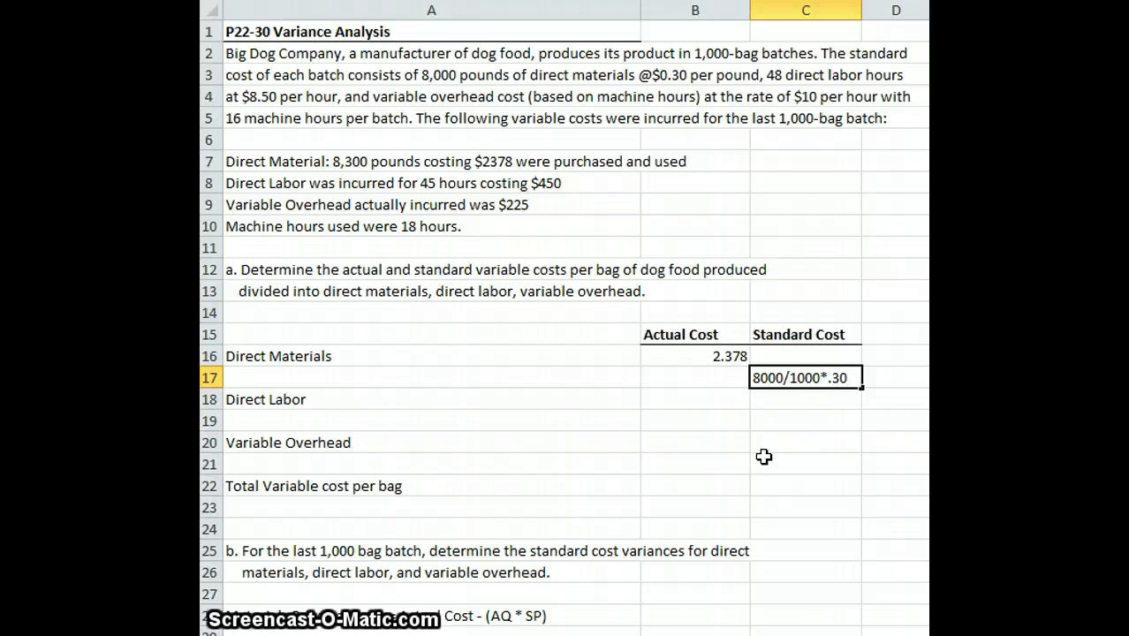
pyautogui.press('Return')
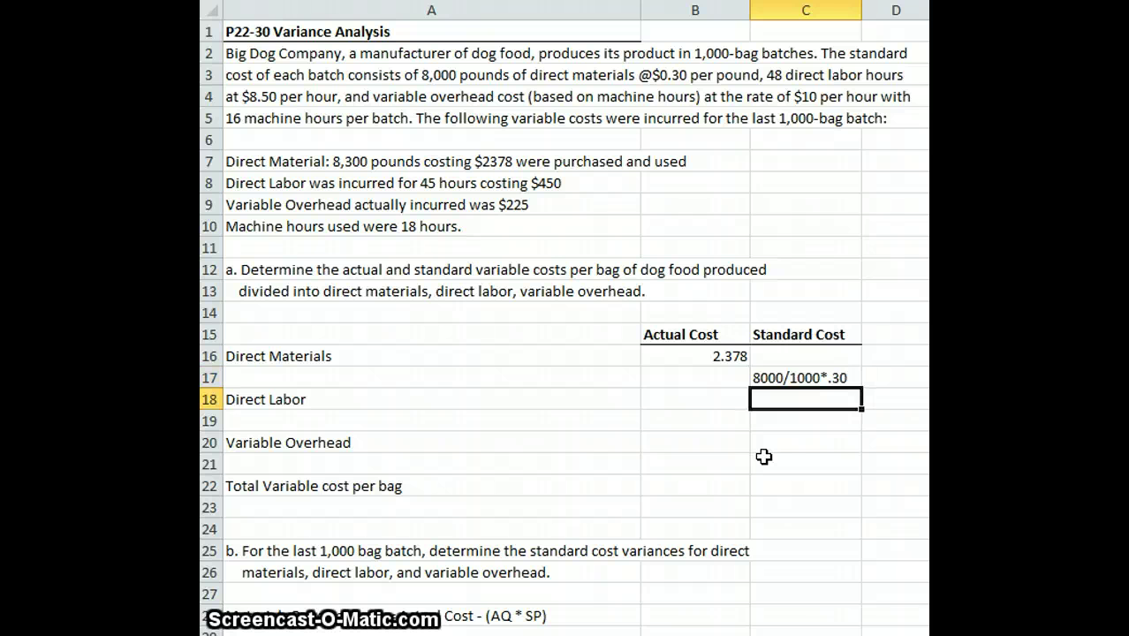
pyautogui.press('Up')
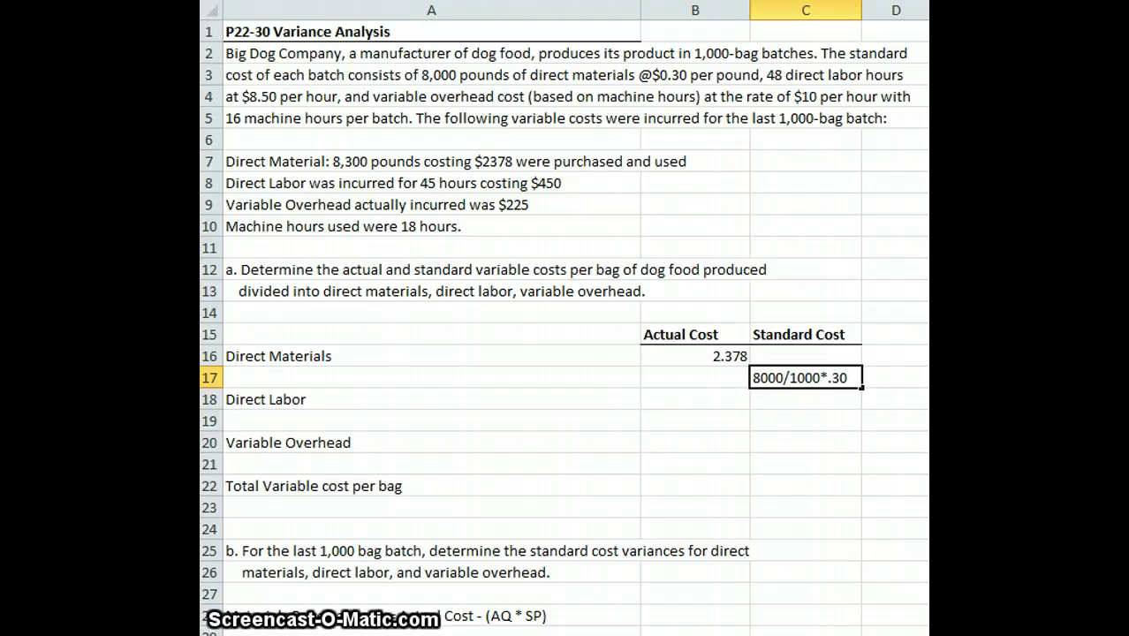
pyautogui.press('F2')
pyautogui.press('Home')
pyautogui.write('=')
pyautogui.press('Return')
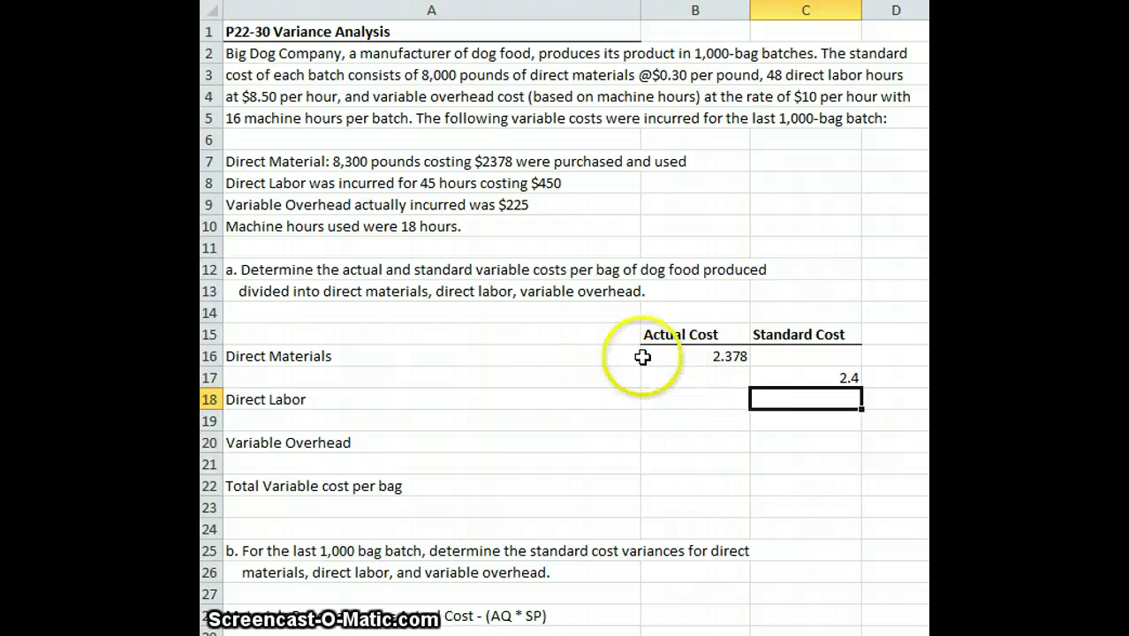
# - Enter the actual direct labor cost per bag in B18 as =450/1000
pyautogui.click(700, 400)
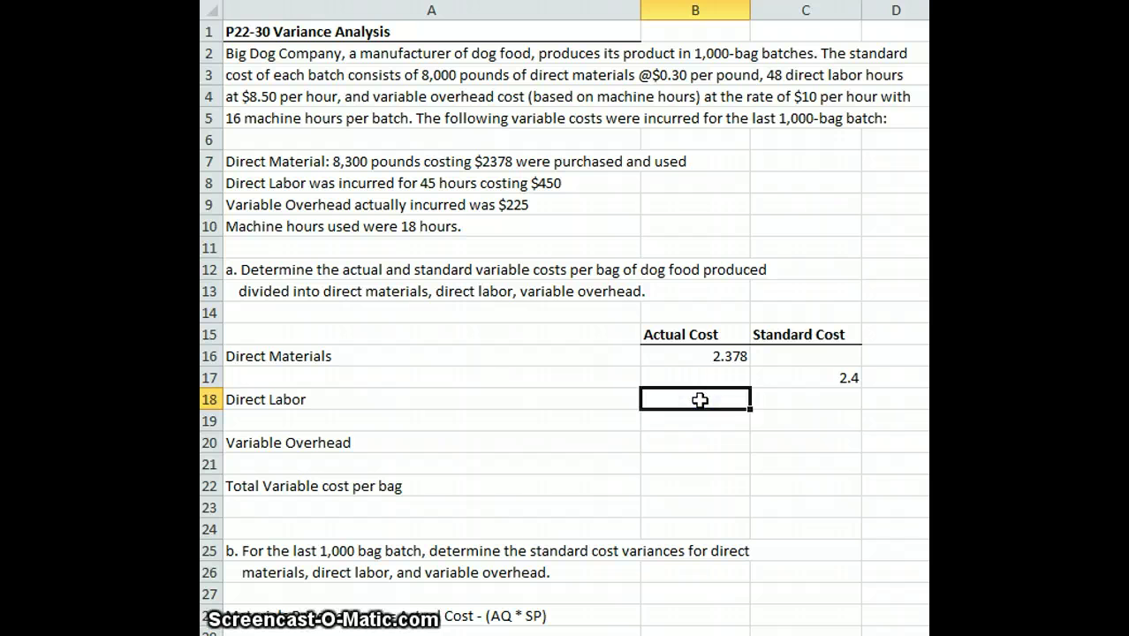
pyautogui.write('450')
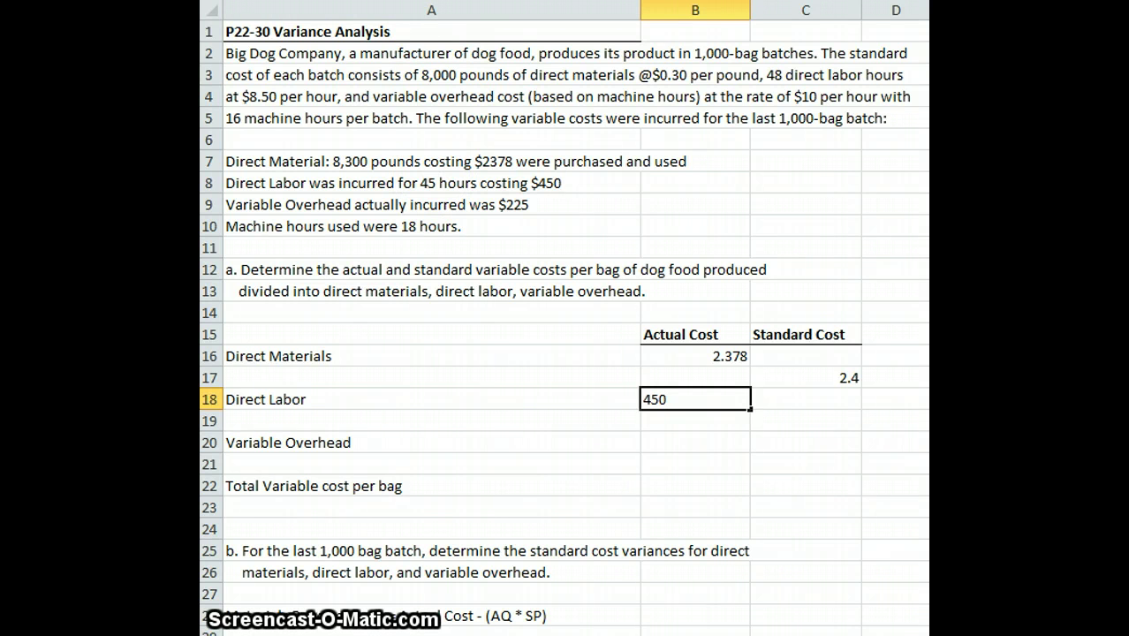
pyautogui.write('=')
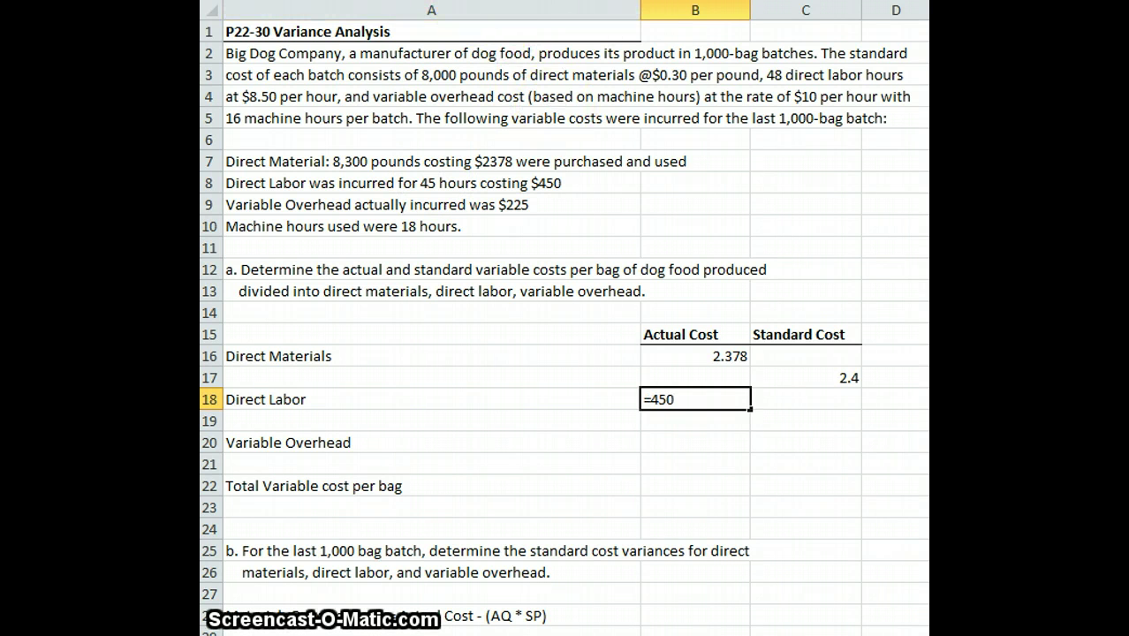
pyautogui.write('/1000')
pyautogui.press('Return')
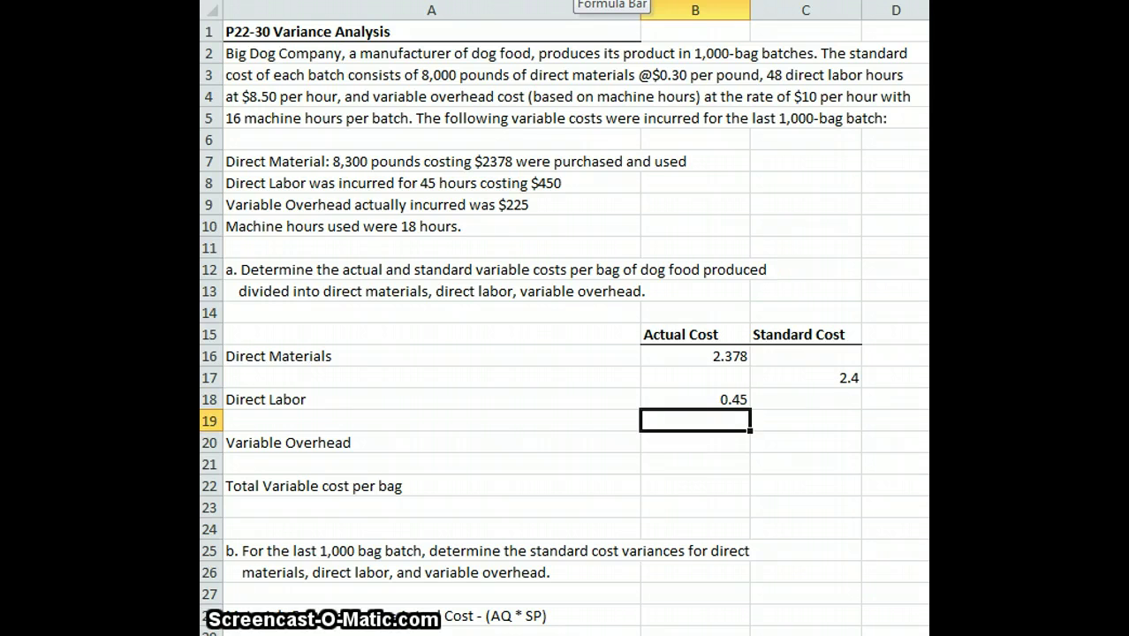
# - Enter the standard direct labor cost per bag in C19 as =48/1000*8.50
pyautogui.click(805, 420)
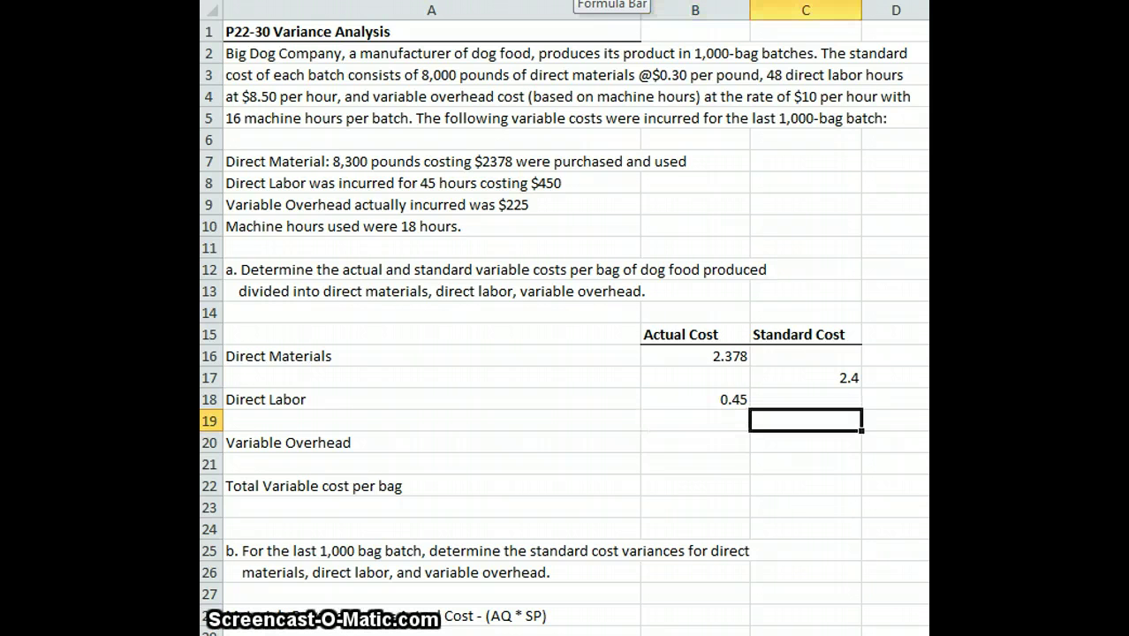
pyautogui.write('=')
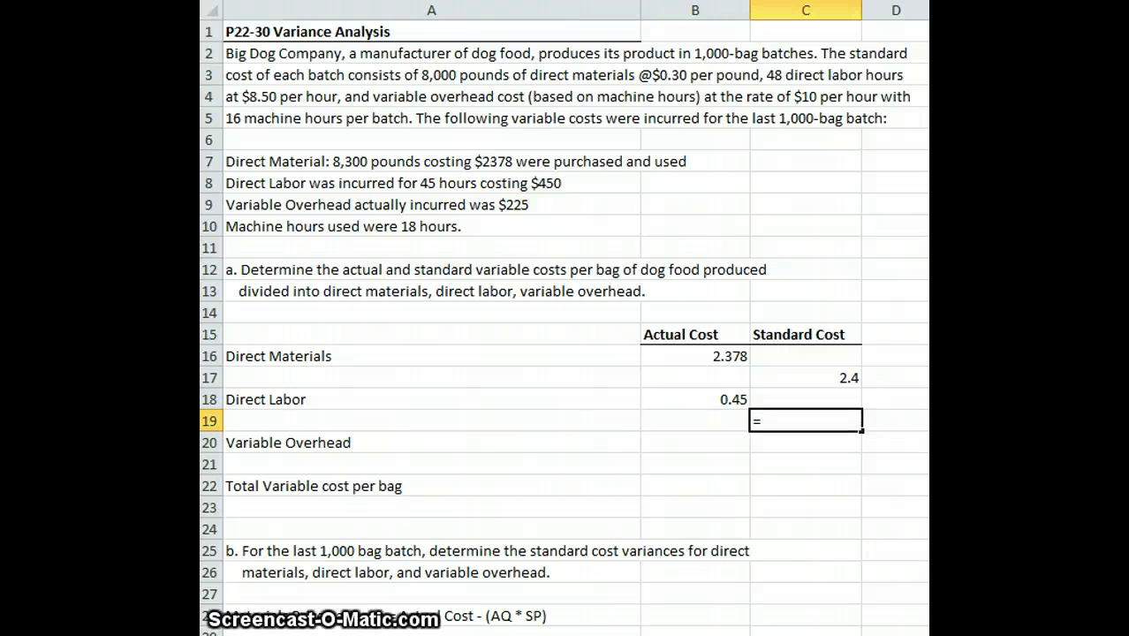
pyautogui.write('48/1000')
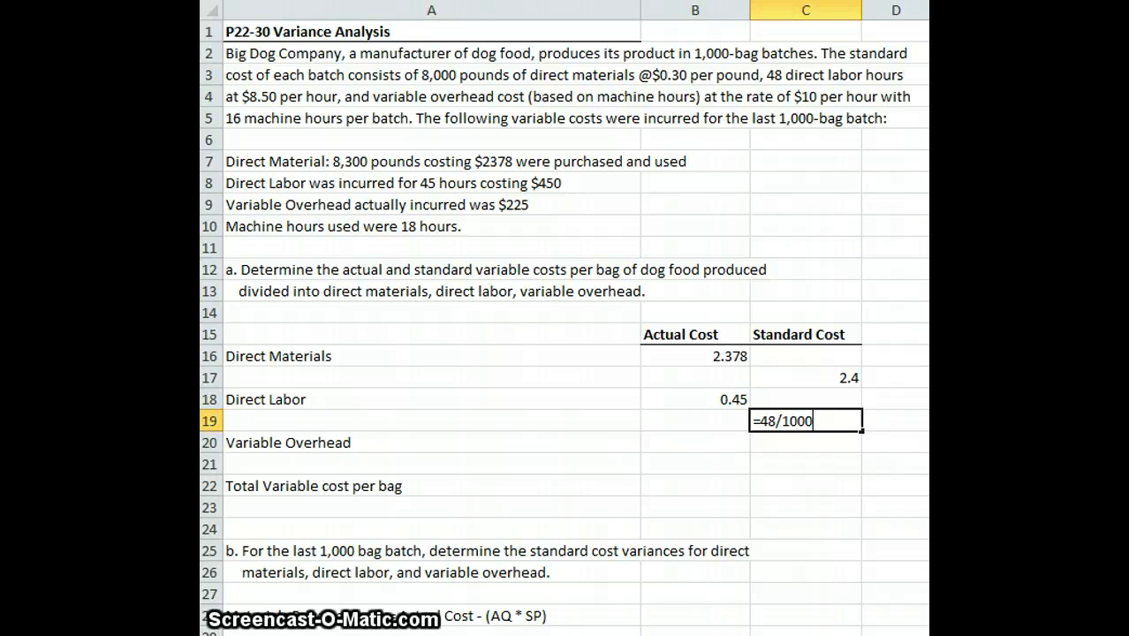
pyautogui.write('*')
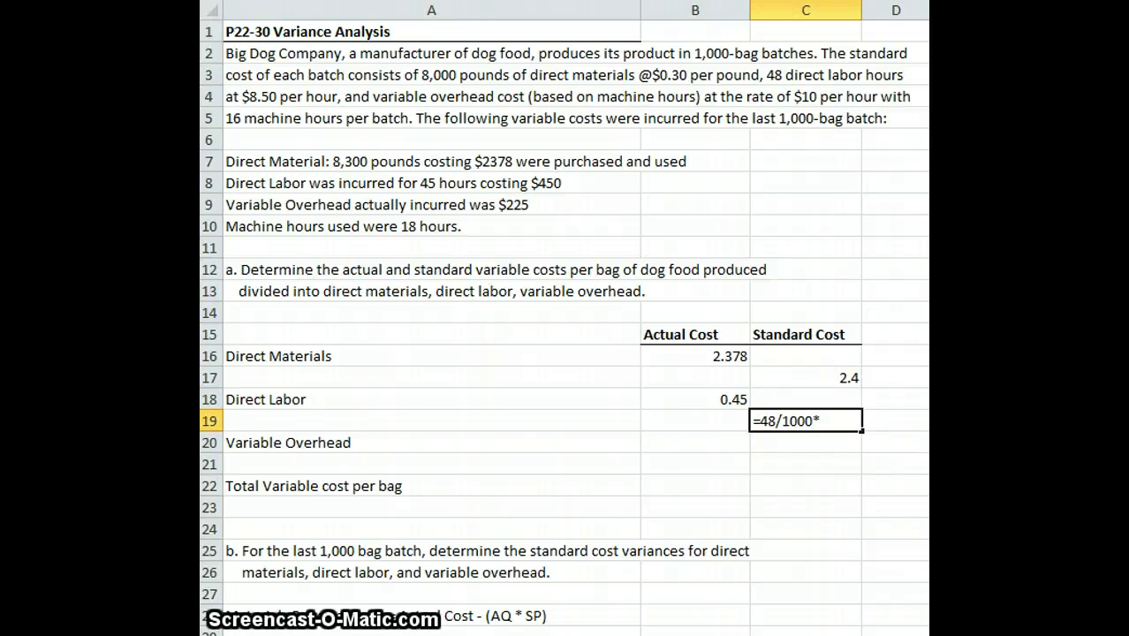
pyautogui.write('8.50')
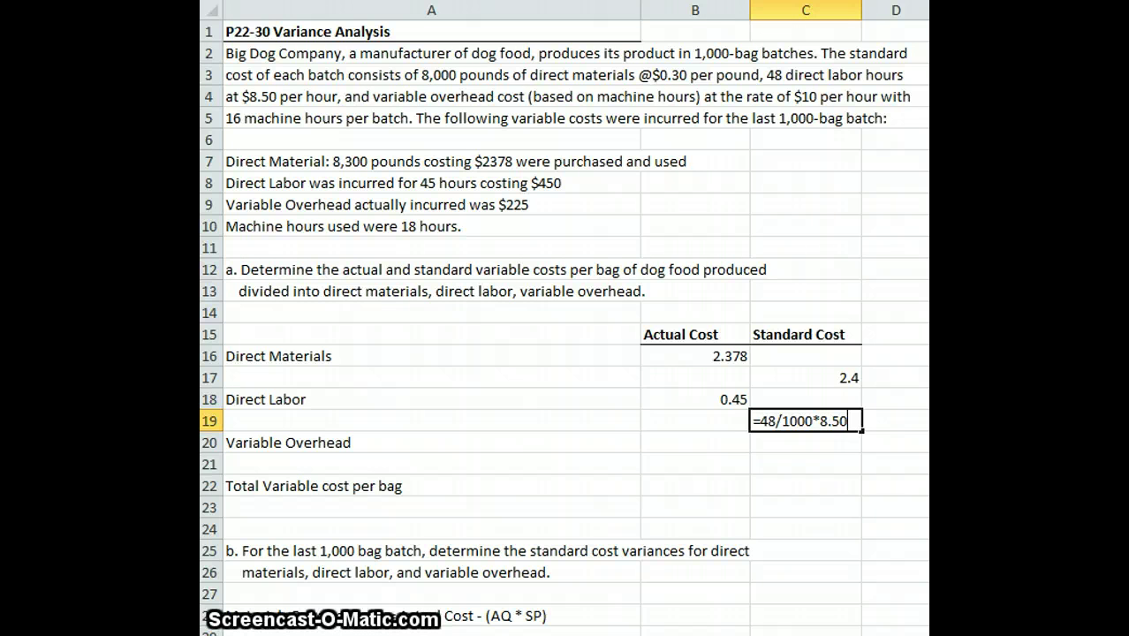
pyautogui.press('Return')
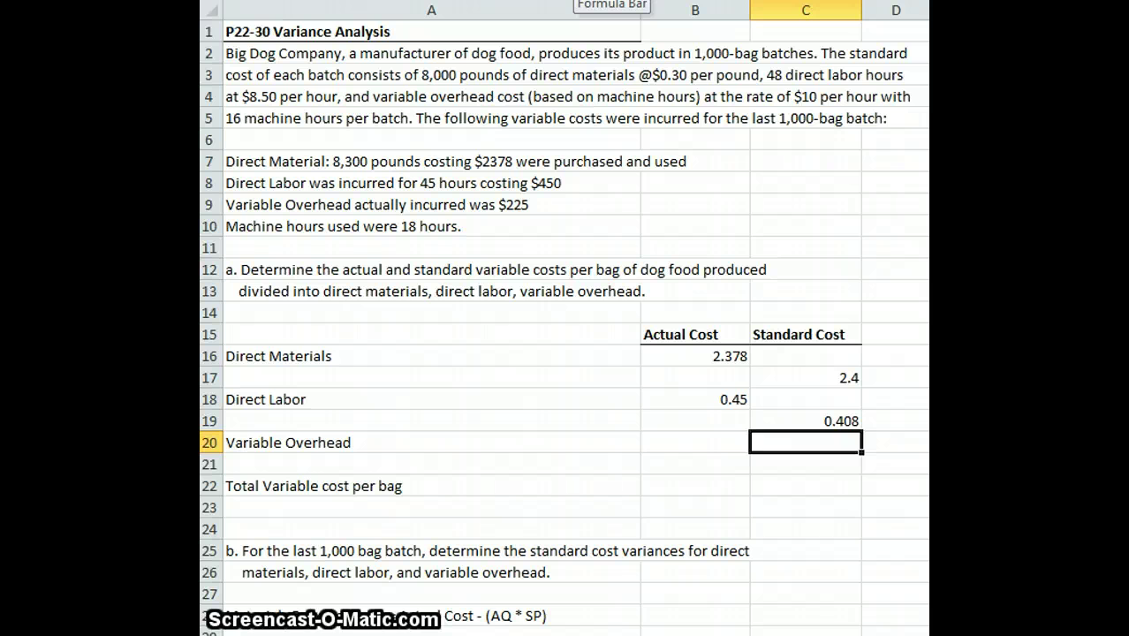
# - Enter the actual variable overhead cost per bag in B20 as =225/1000
pyautogui.click(696, 442)
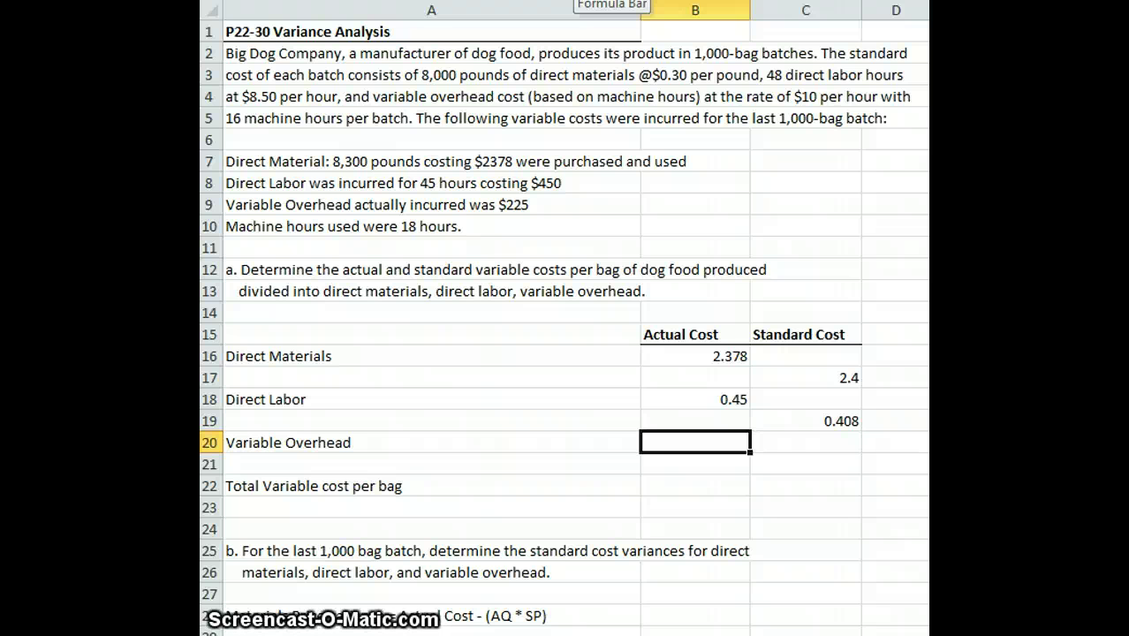
pyautogui.write('=225')
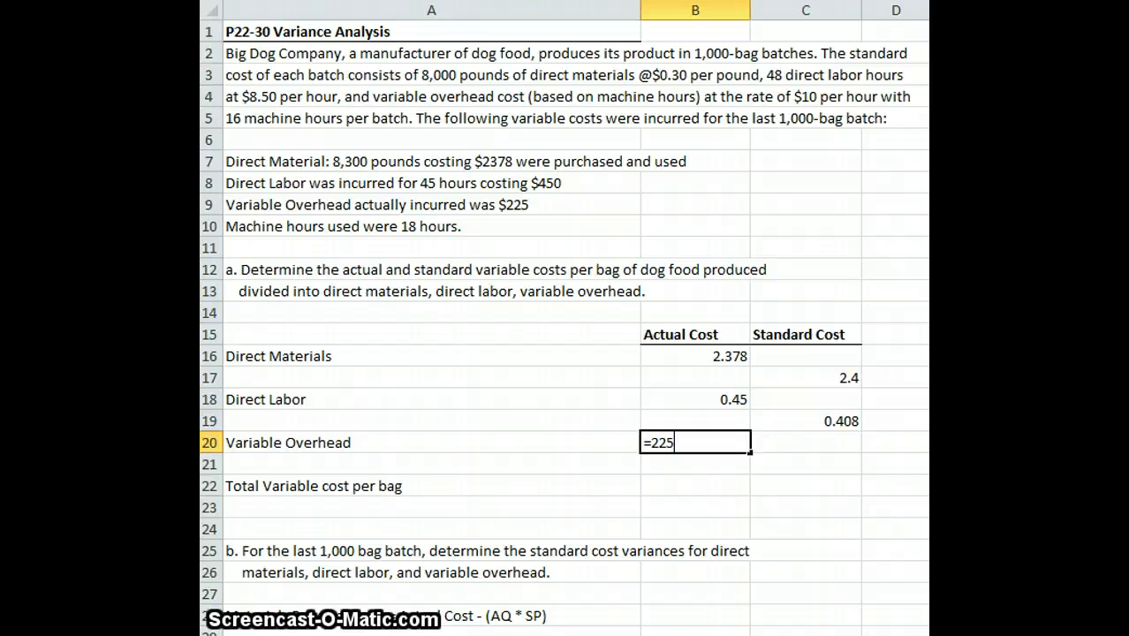
pyautogui.write('/1000')
pyautogui.press('Return')
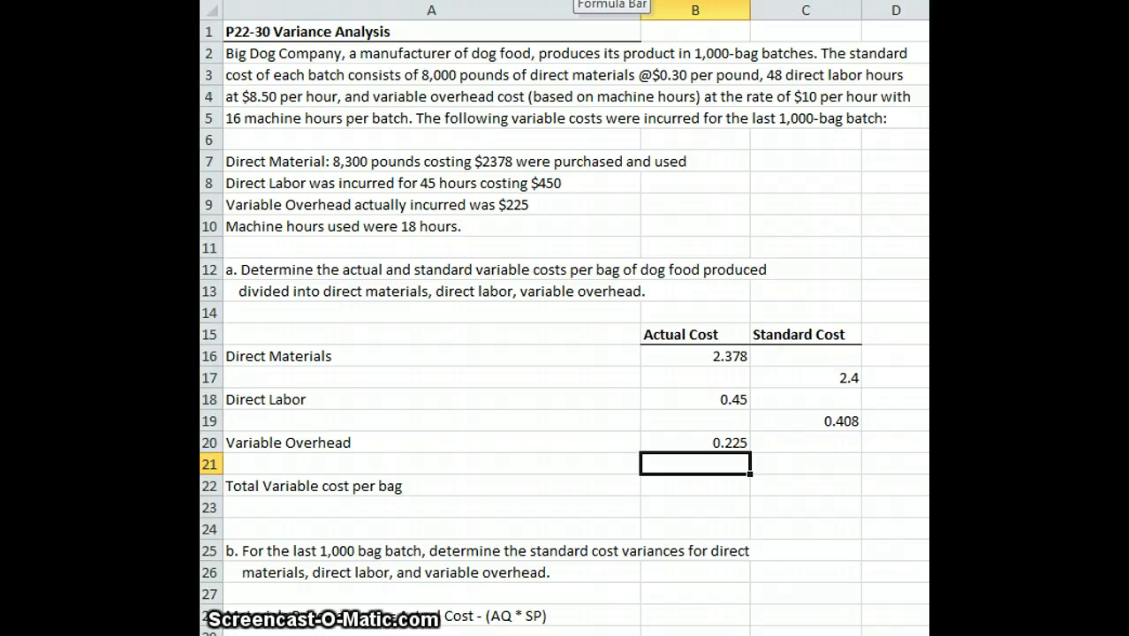
# - Enter the standard variable overhead cost per bag in C21 as =16/1000*10
pyautogui.press('Right')
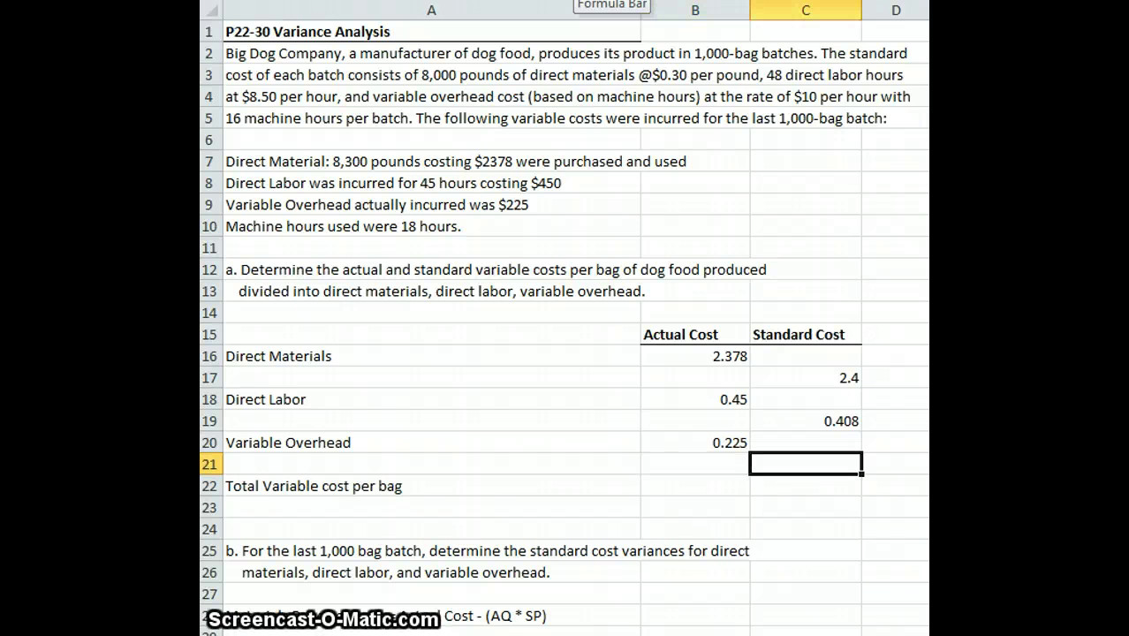
pyautogui.write('=16')
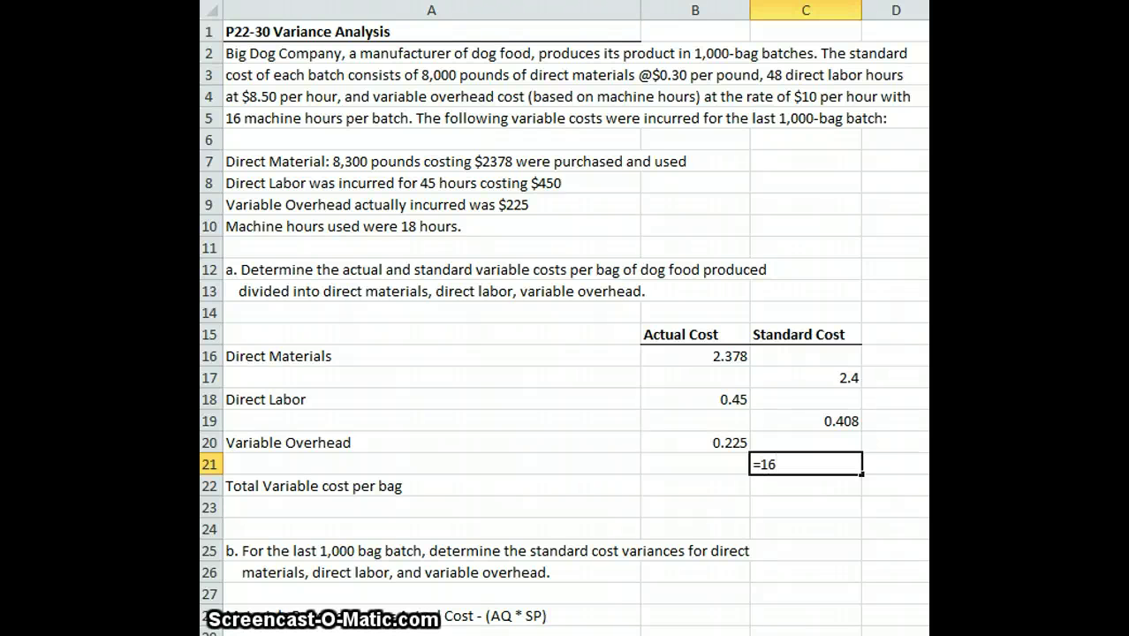
pyautogui.write('/1000')
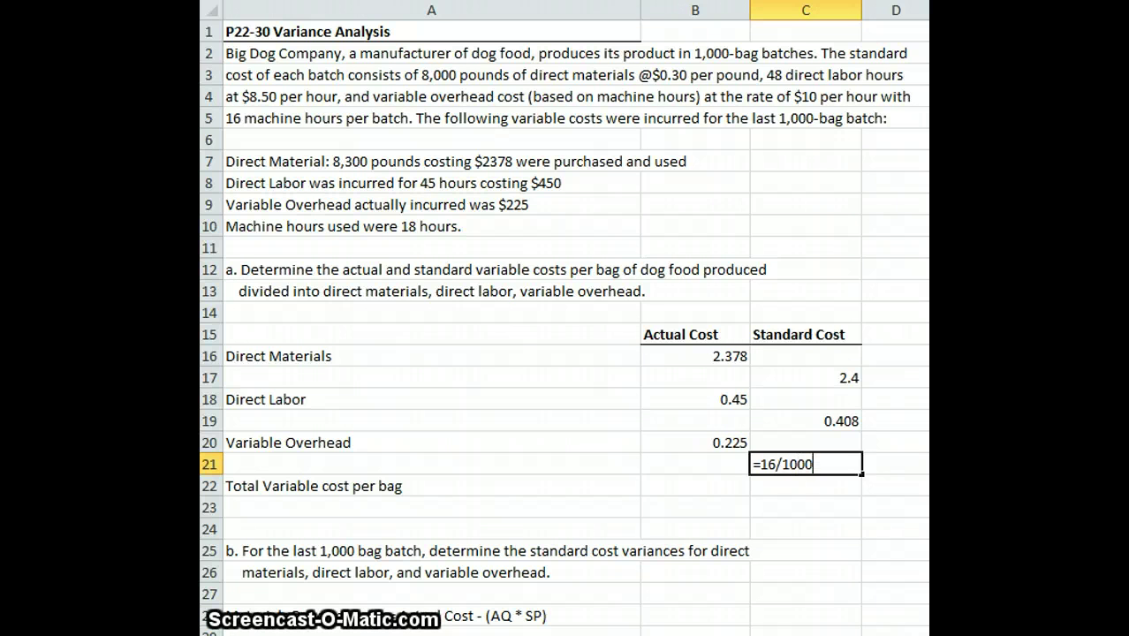
pyautogui.write('*10')
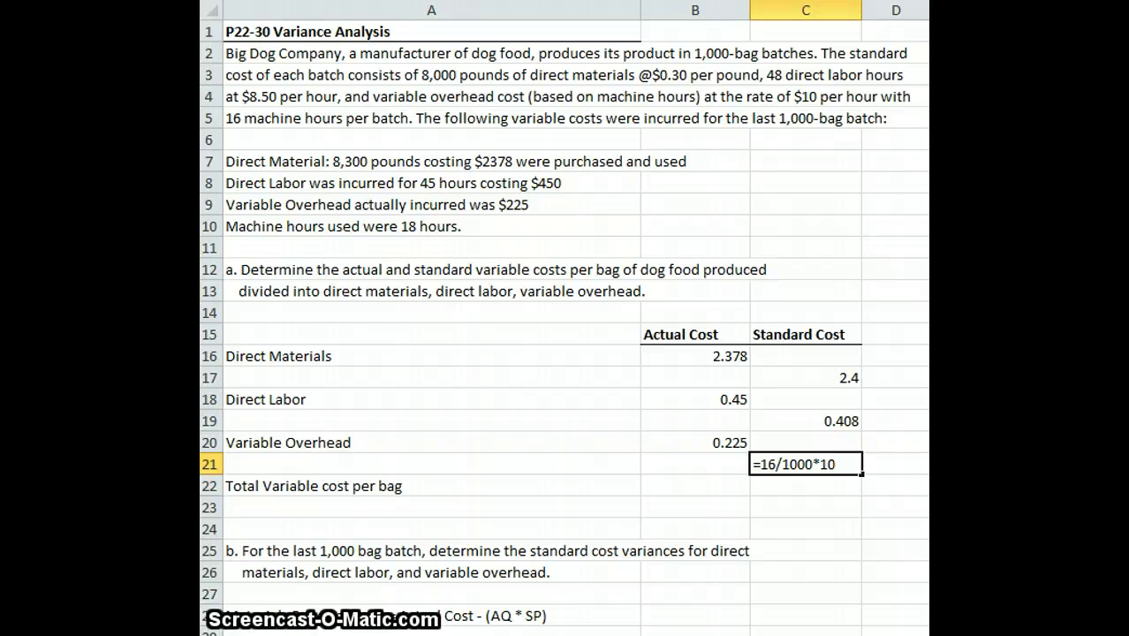
pyautogui.press('Return')
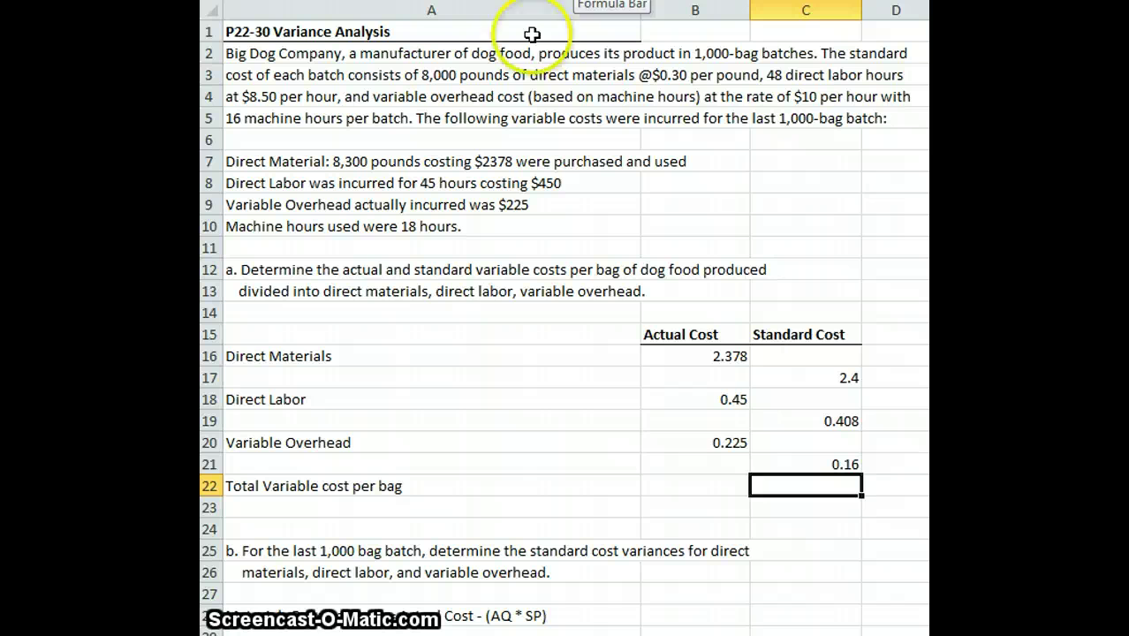
# - Add a bottom border to B21:C21 and total the actual costs B16:B21 in B22 with a sum formula
pyautogui.moveTo(784, 468); pyautogui.dragTo(794, 469)
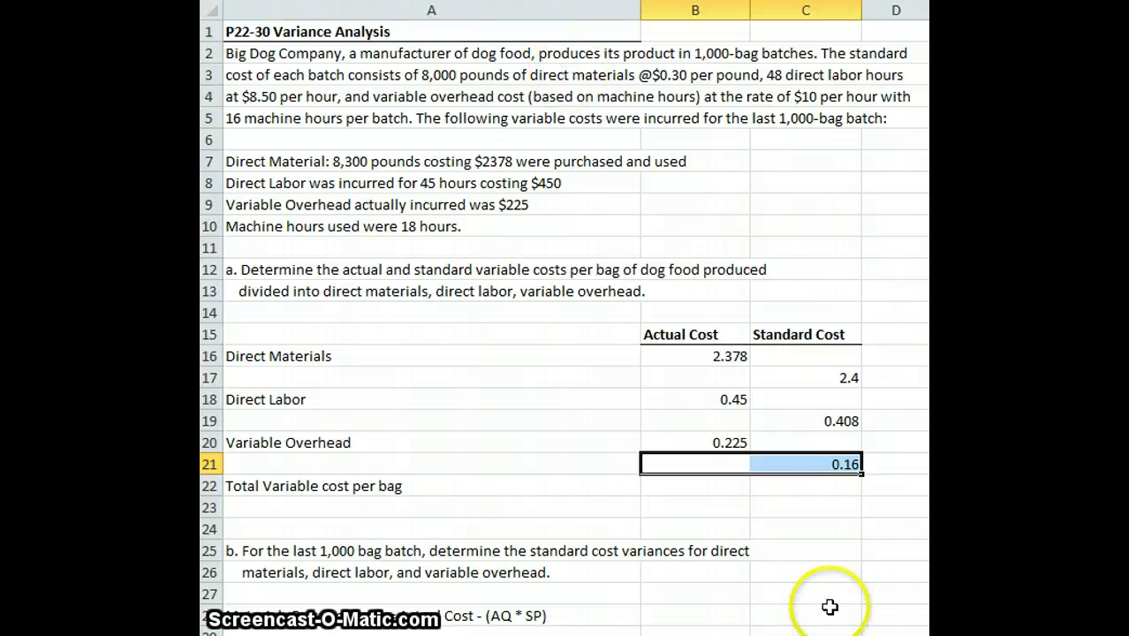
pyautogui.click(688, 482)
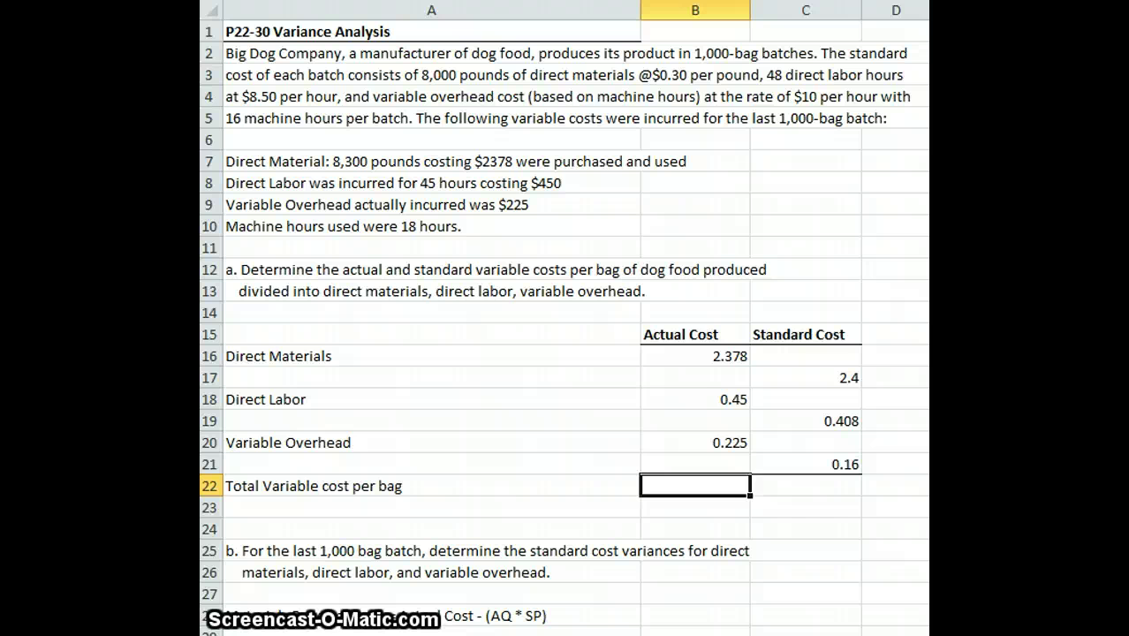
pyautogui.hotkey('alt', '=')
pyautogui.moveTo(673, 356); pyautogui.dragTo(696, 459)
pyautogui.press('Return')
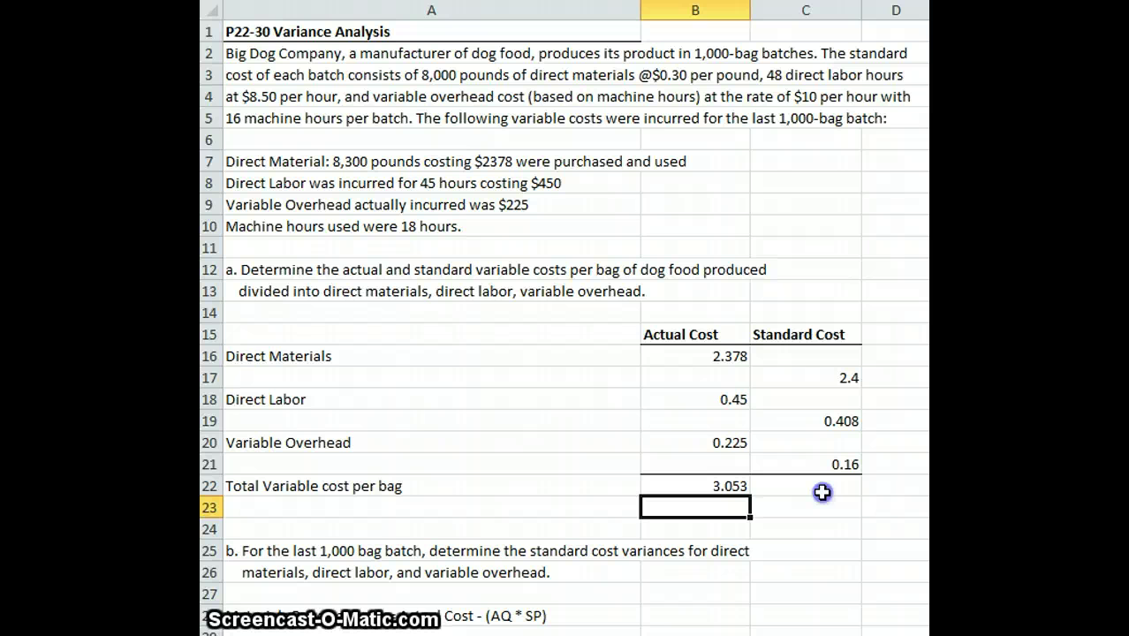
# - Copy the total formula from B22 into C22 to total the standard costs
pyautogui.click(822, 492)
pyautogui.click(725, 482)
pyautogui.moveTo(751, 494); pyautogui.dragTo(831, 495)
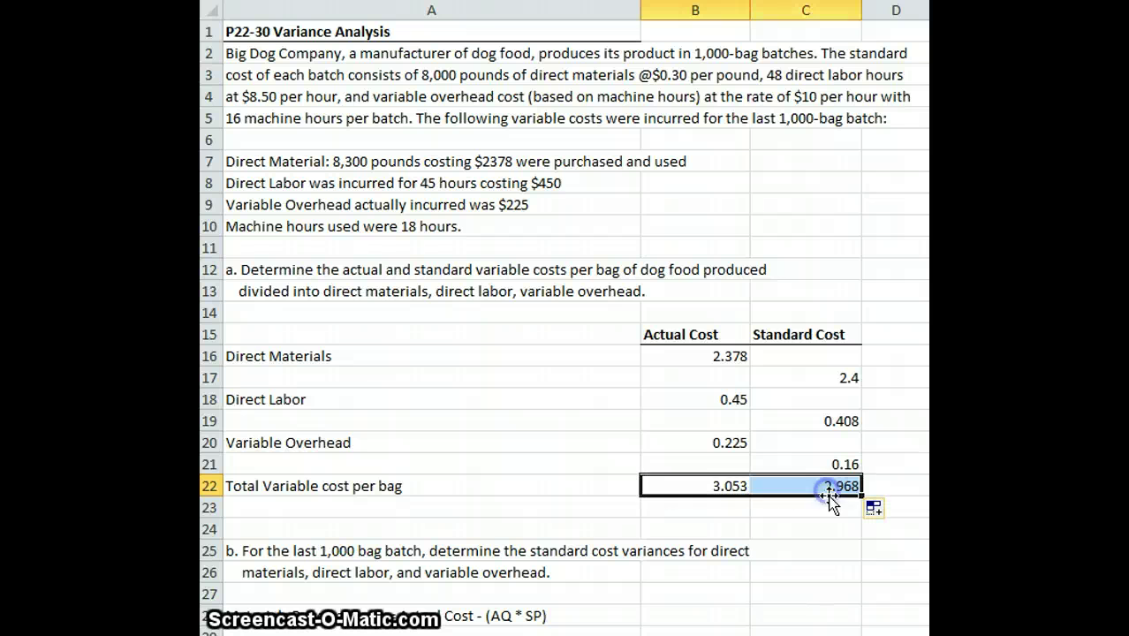
pyautogui.click(820, 493)
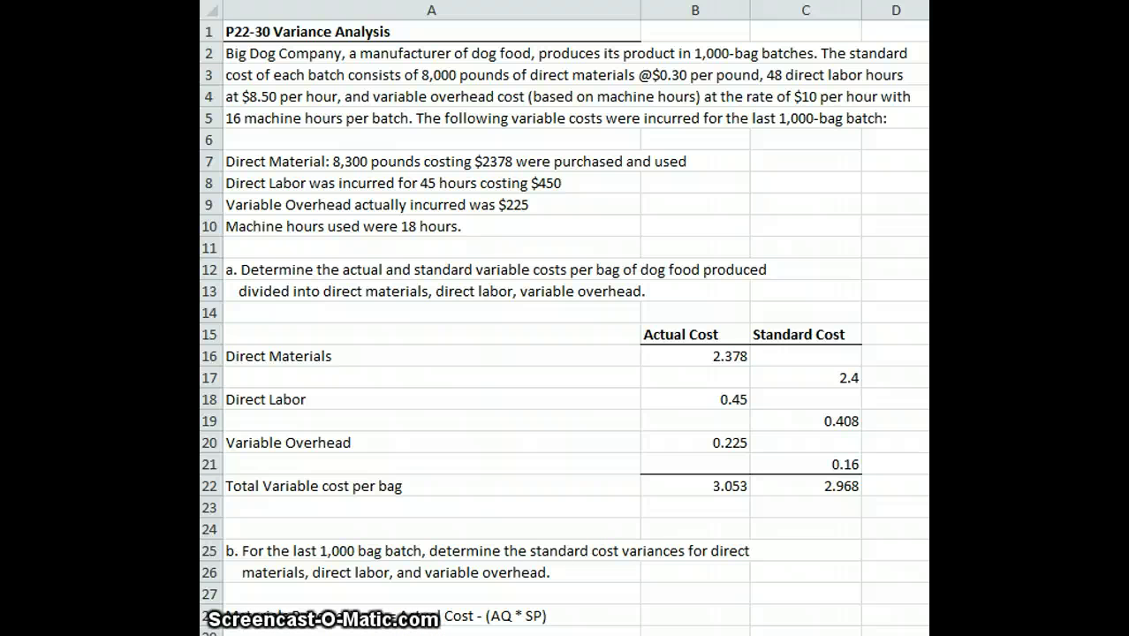
pyautogui.hotkey('ctrl', 'v')
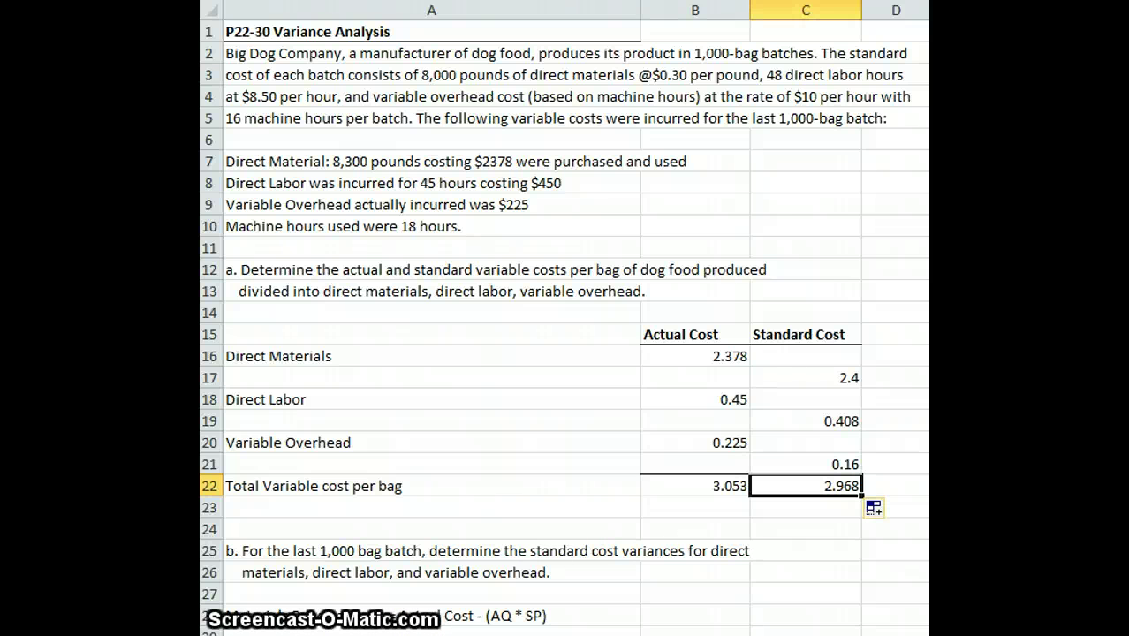
# - Calculate the materials price variance in B29 with the formula =2378 - (8300*.3)
pyautogui.scroll(-4, 555, 324)
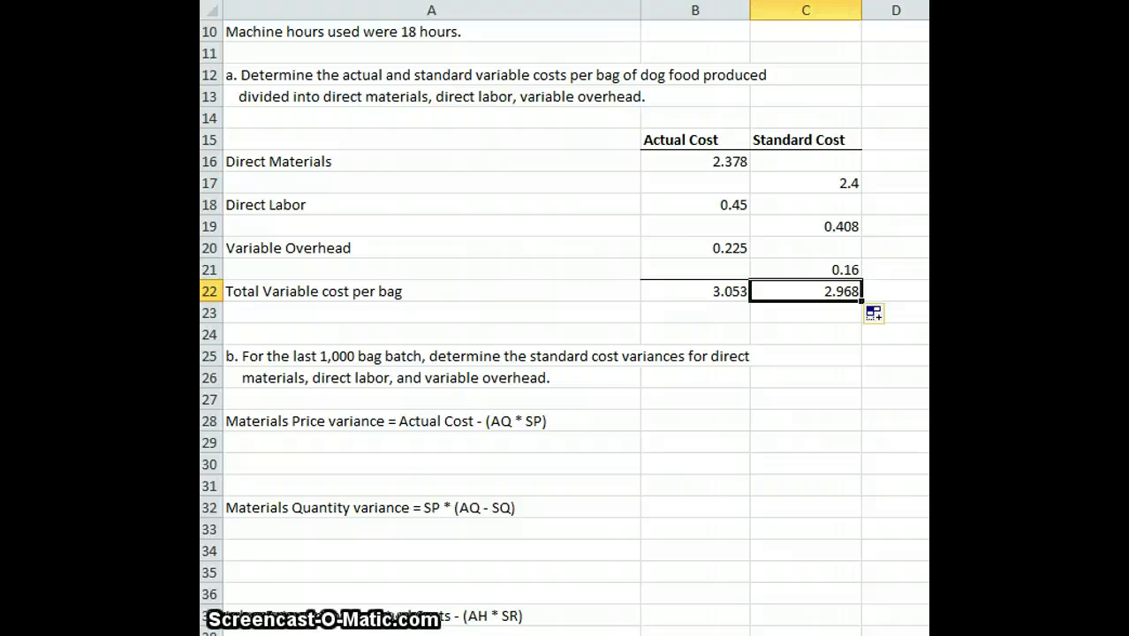
pyautogui.scroll(-1, 565, 323)
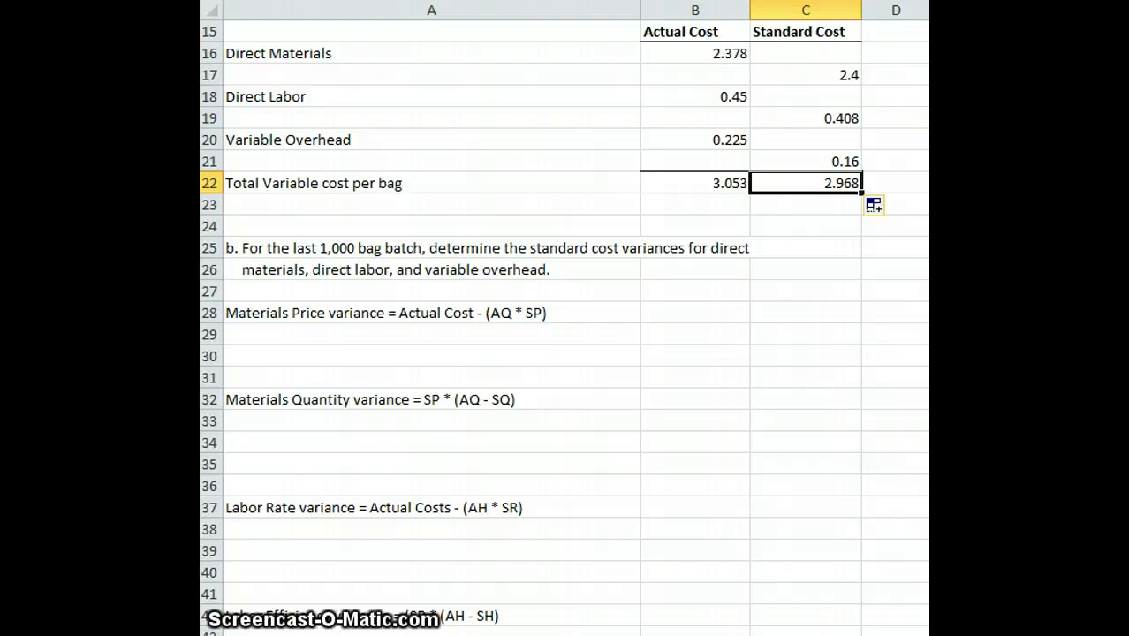
pyautogui.scroll(-2, 542, 324)
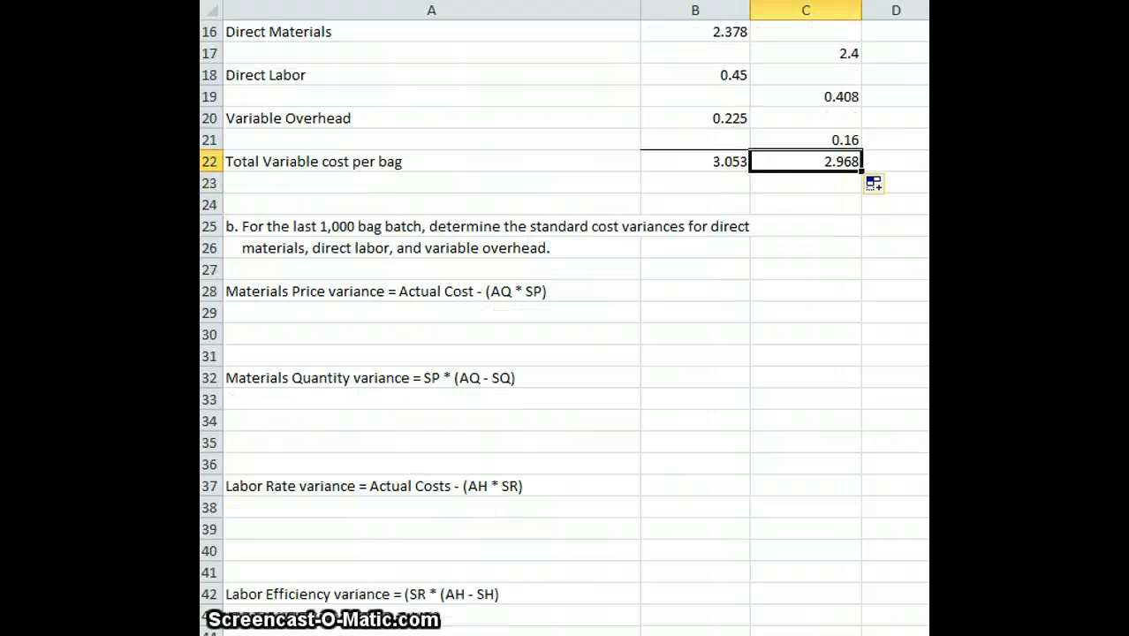
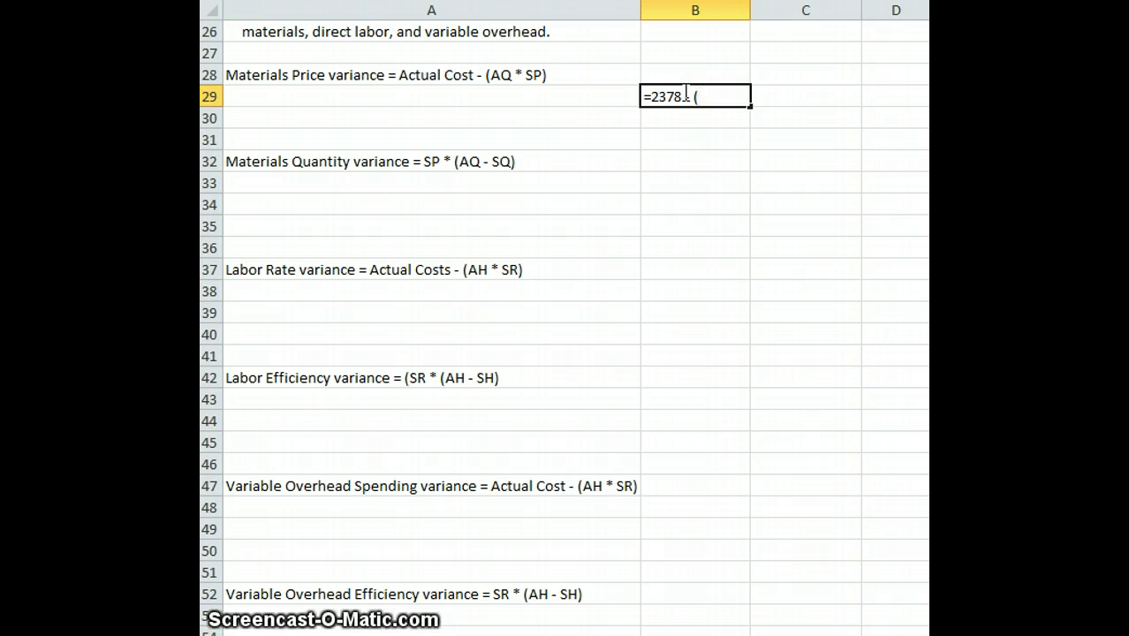
pyautogui.write('830')
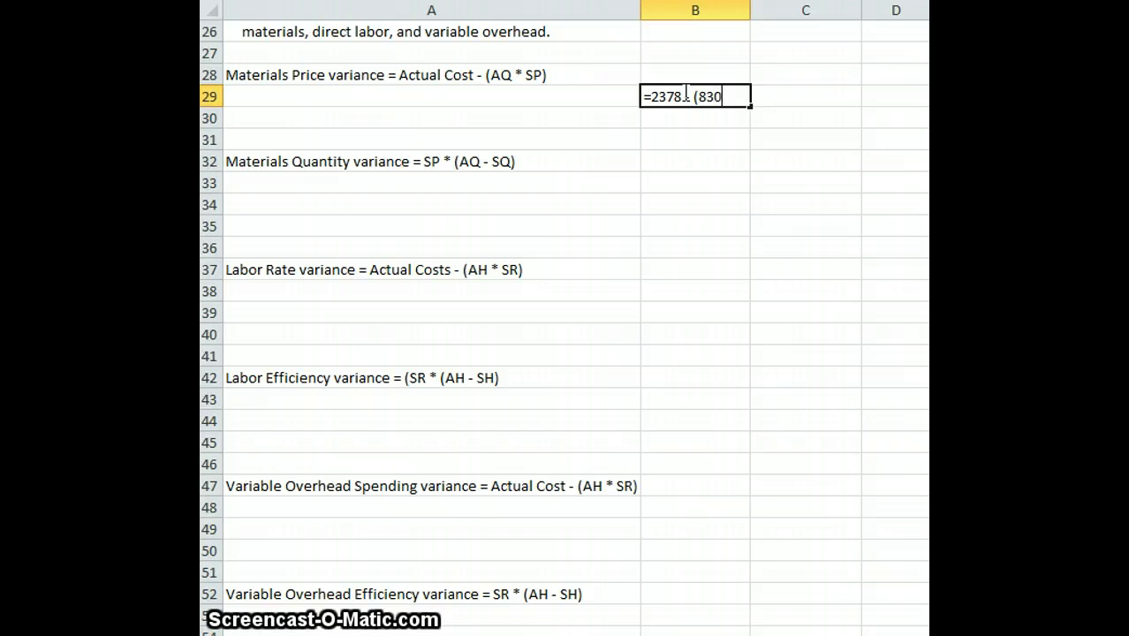
pyautogui.write('0*')
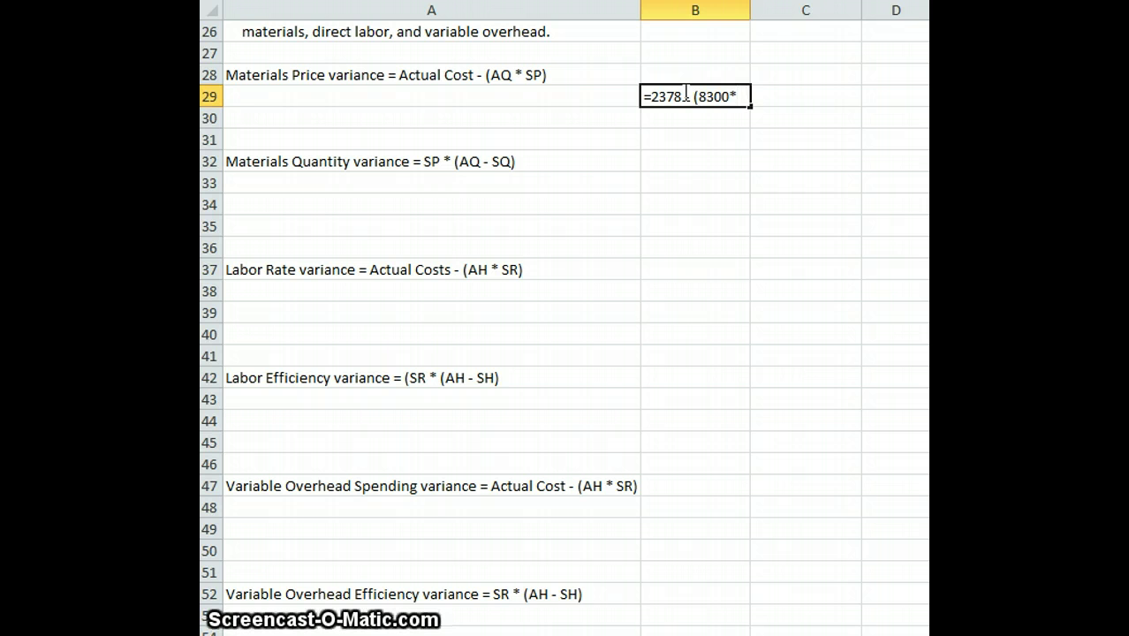
pyautogui.write('.3)')
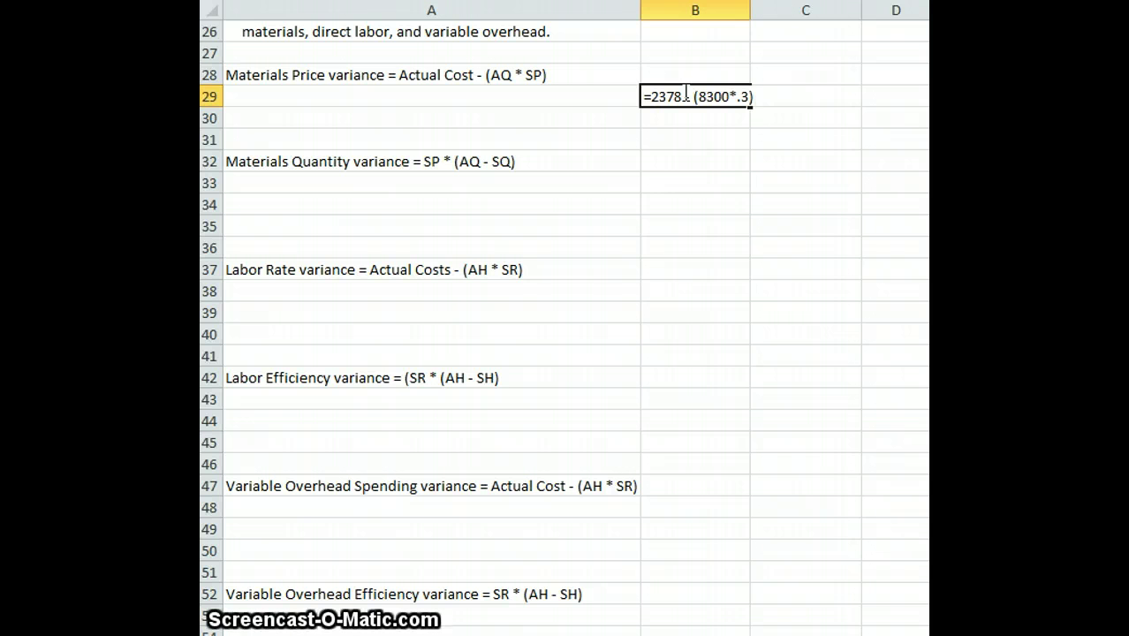
pyautogui.click(744, 108)
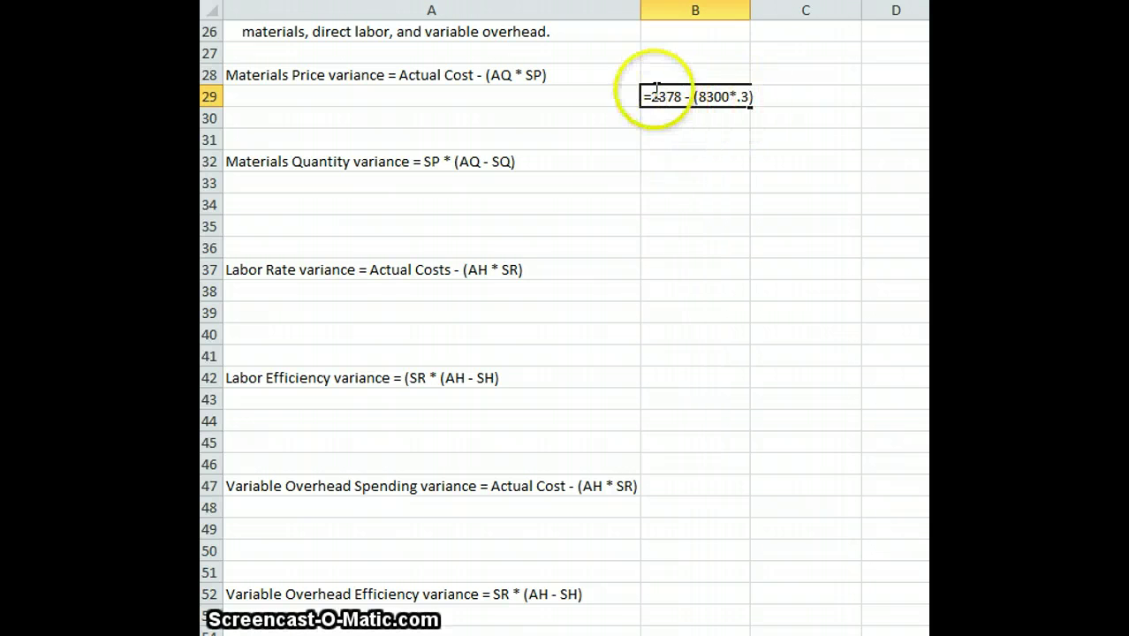
pyautogui.click(731, 95)
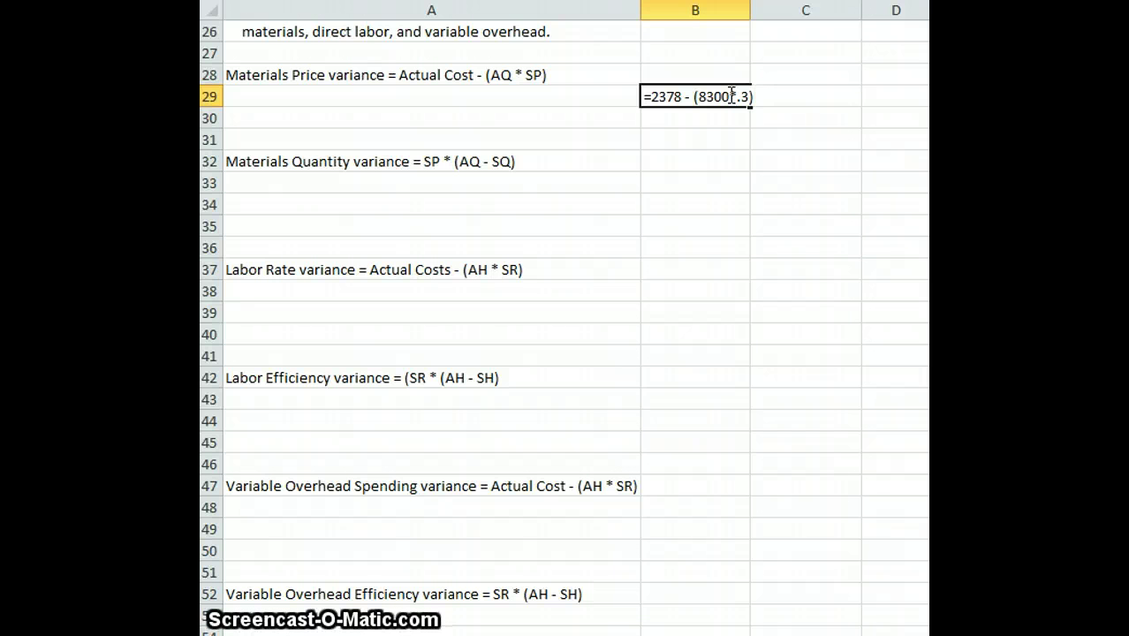
pyautogui.press('Return')
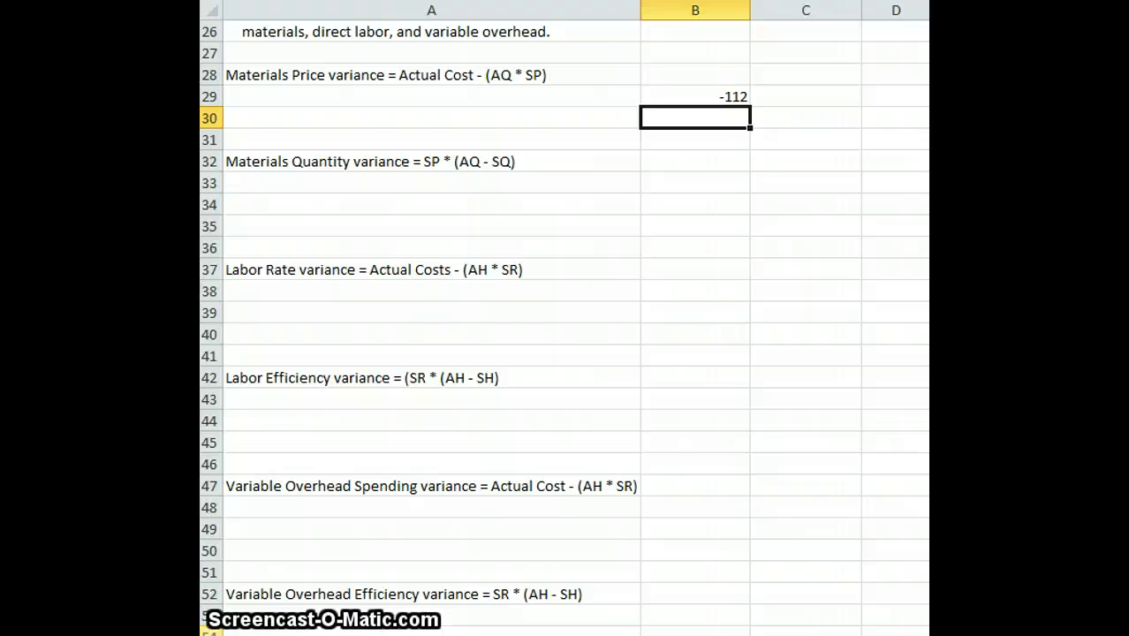
pyautogui.press('Up')
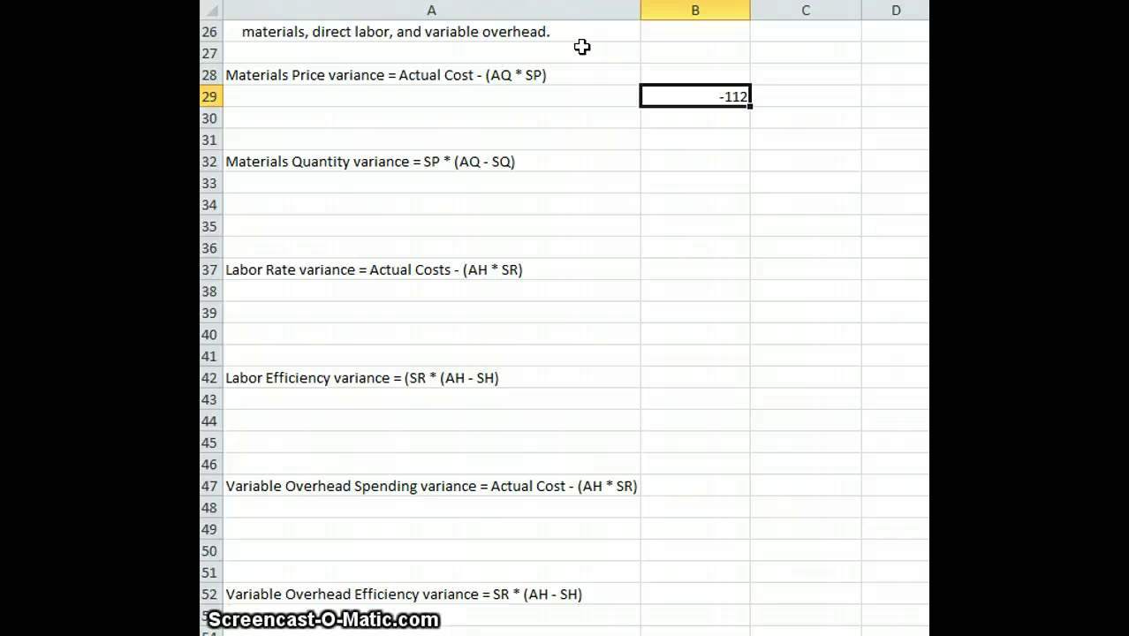
# - Calculate the materials quantity variance in B33 with the formula =.30*(8300-8000)
pyautogui.press('Down')
pyautogui.press('Down')
pyautogui.press('Down')
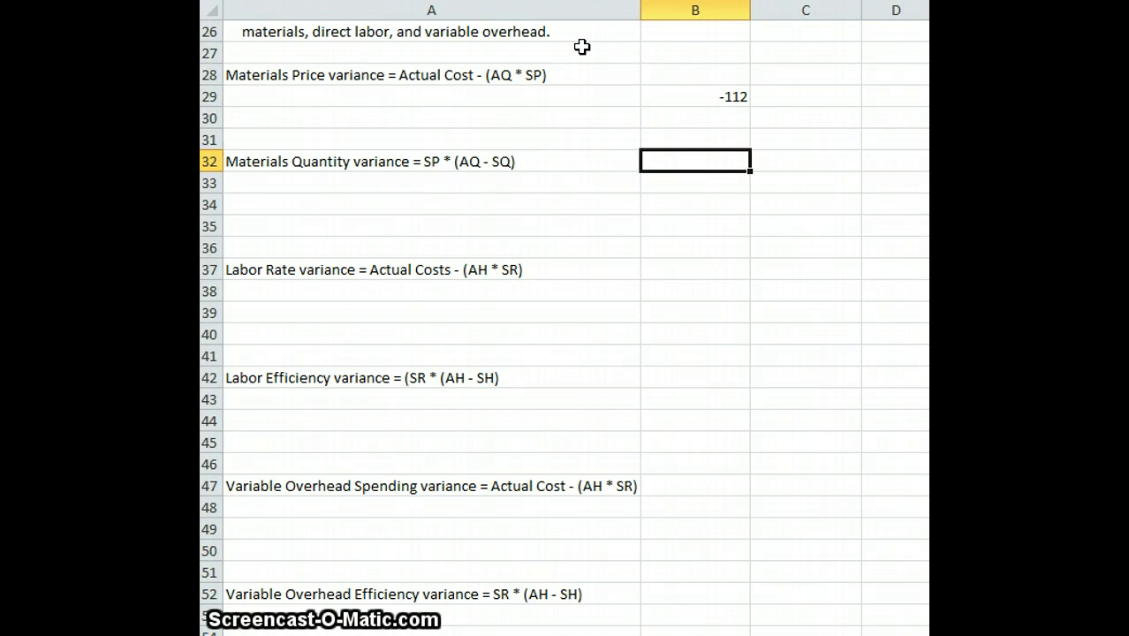
pyautogui.press('Down')
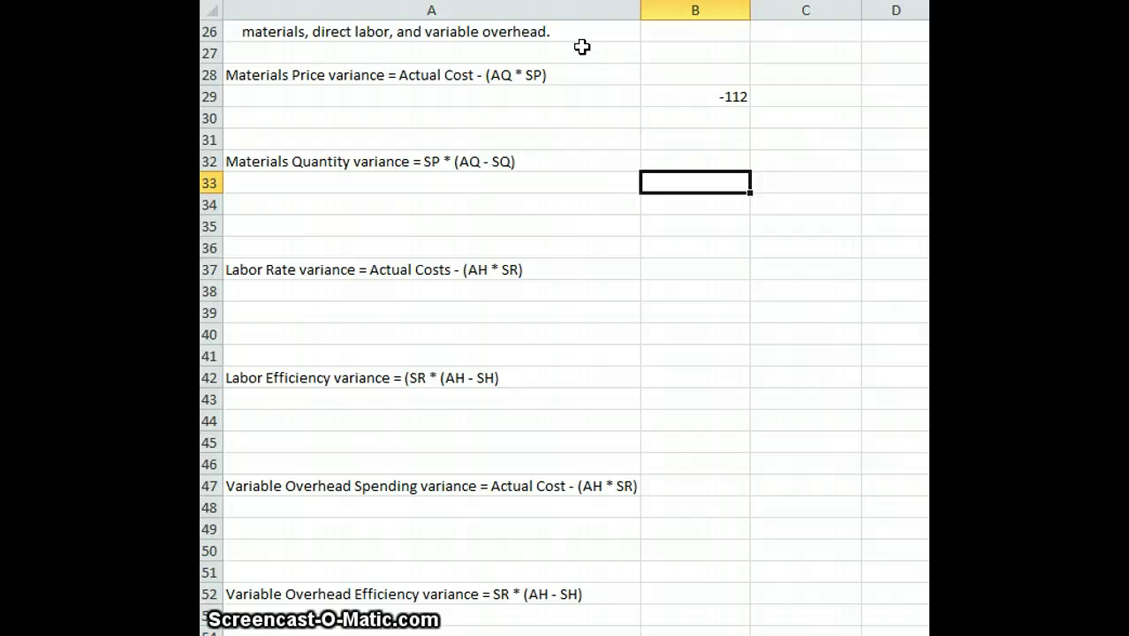
pyautogui.write('=')
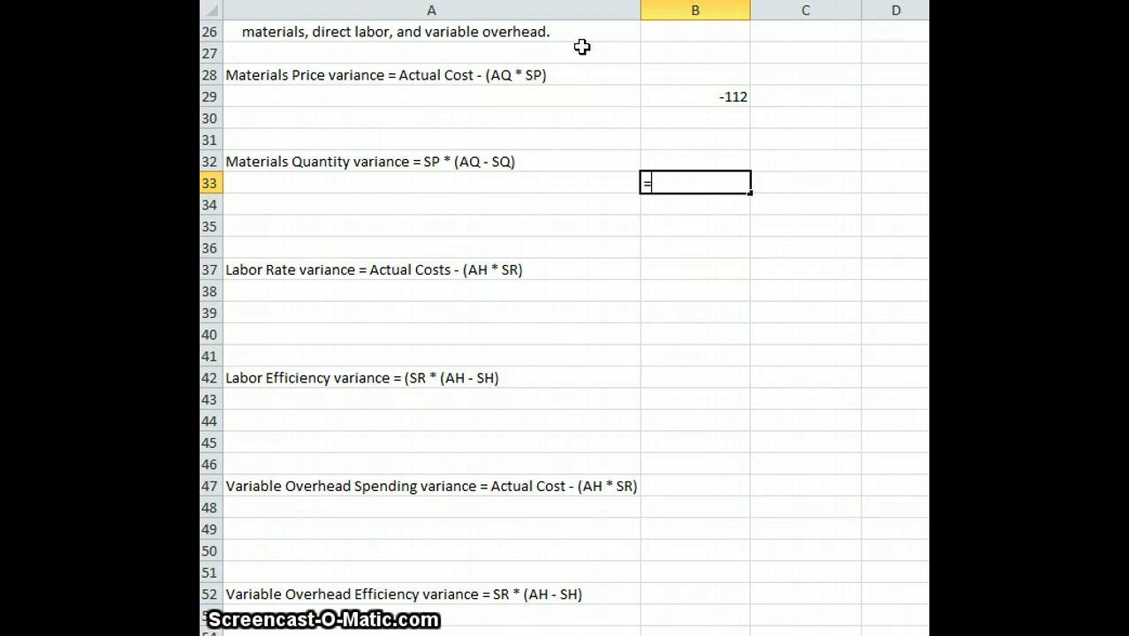
pyautogui.write('.30')
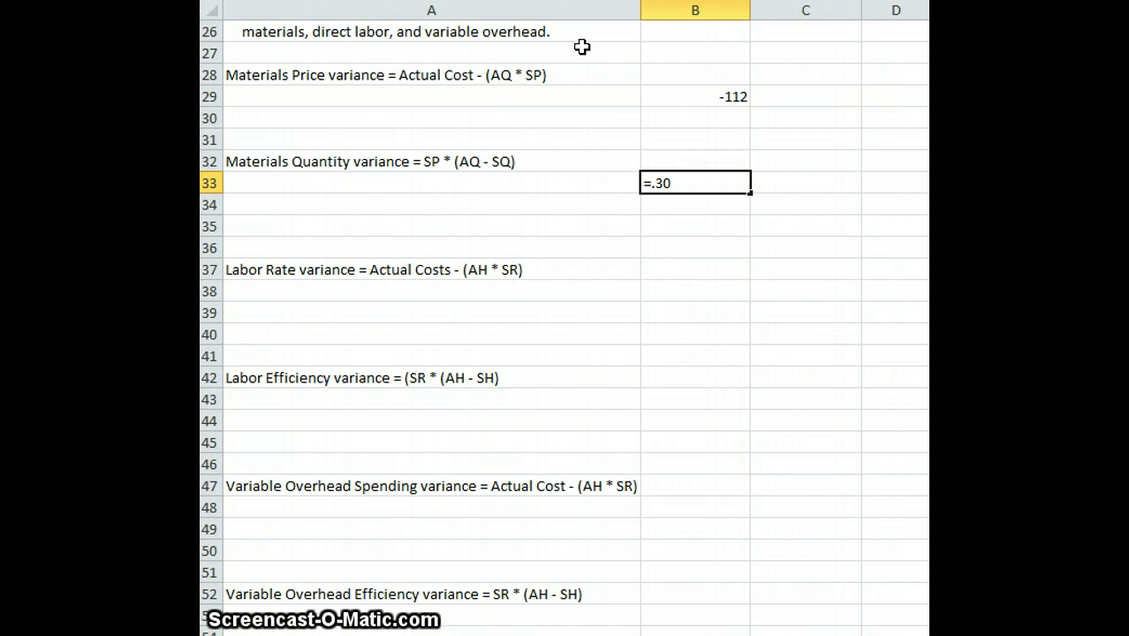
pyautogui.write('*')
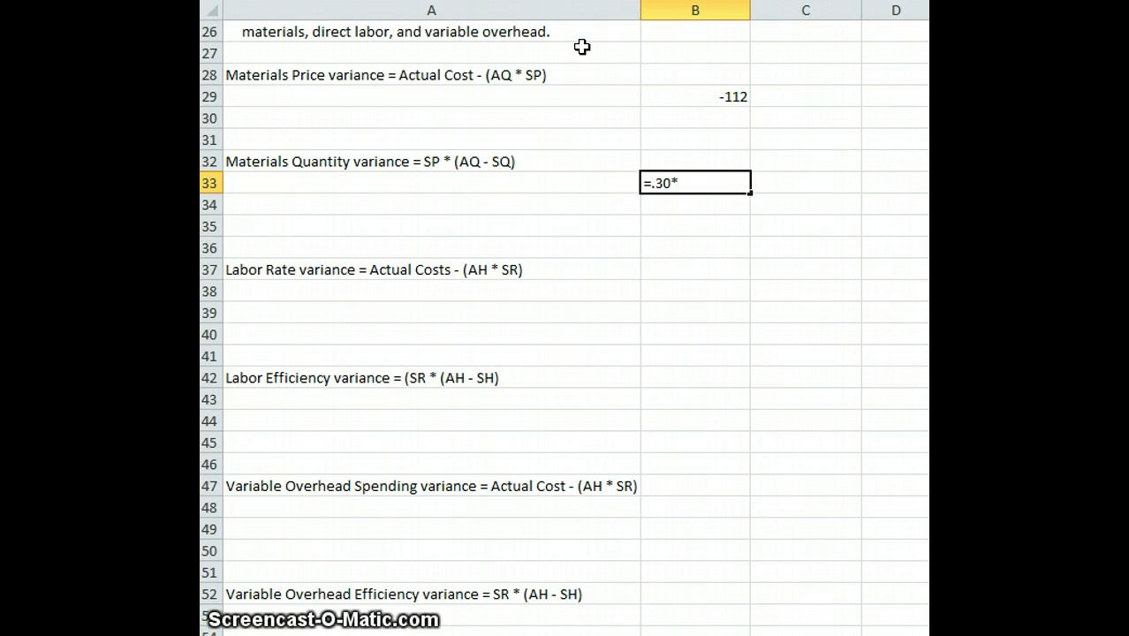
pyautogui.write('(')
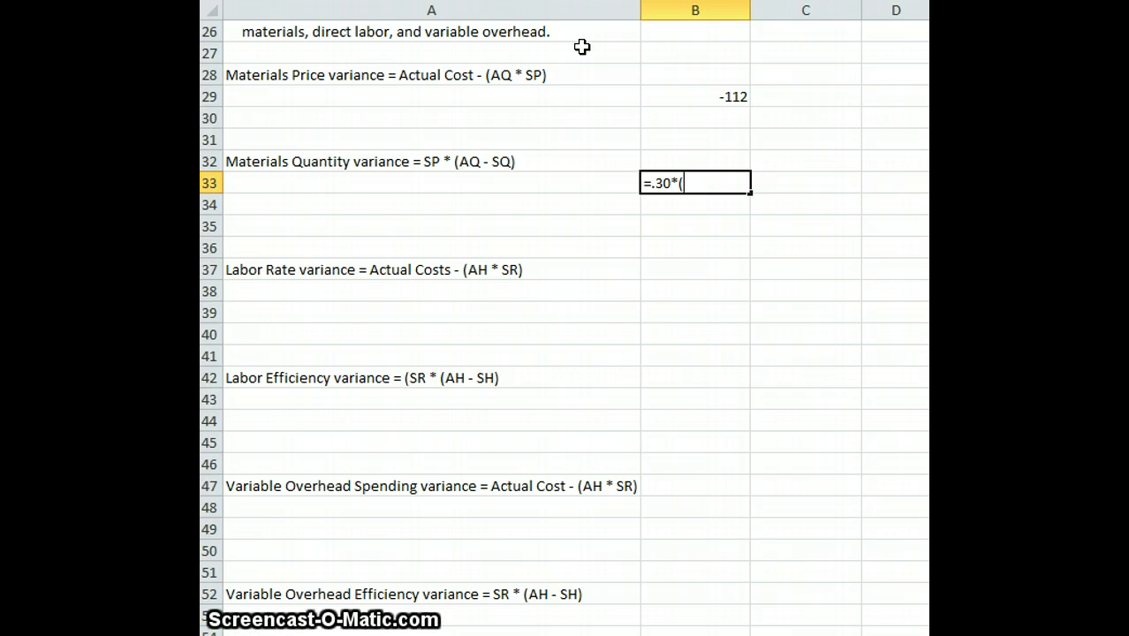
pyautogui.write('8')
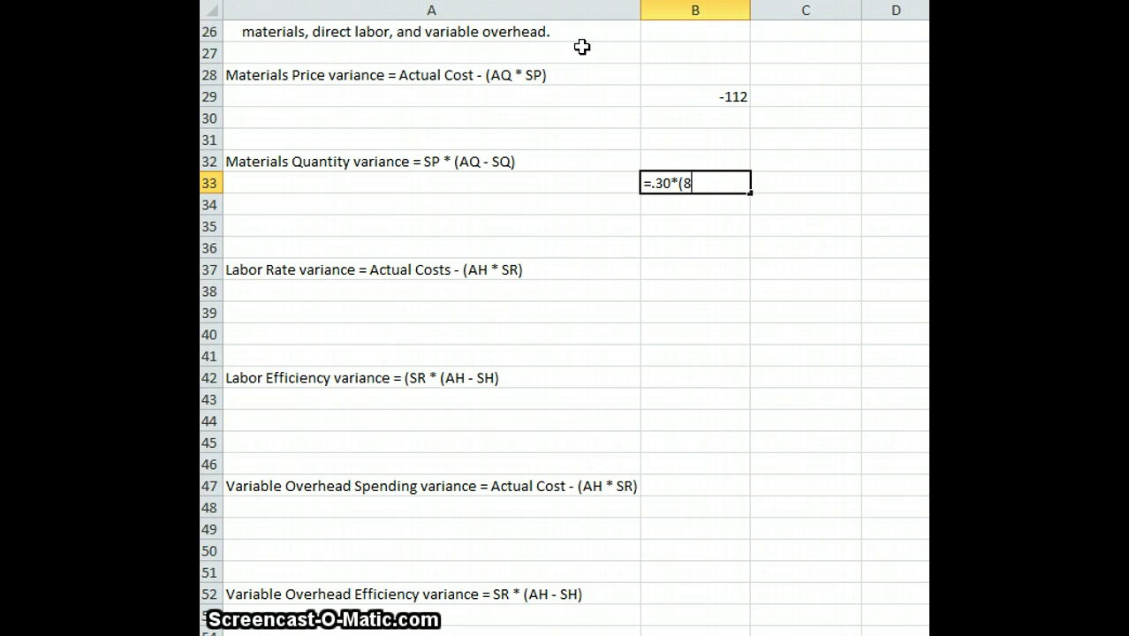
pyautogui.write('300')
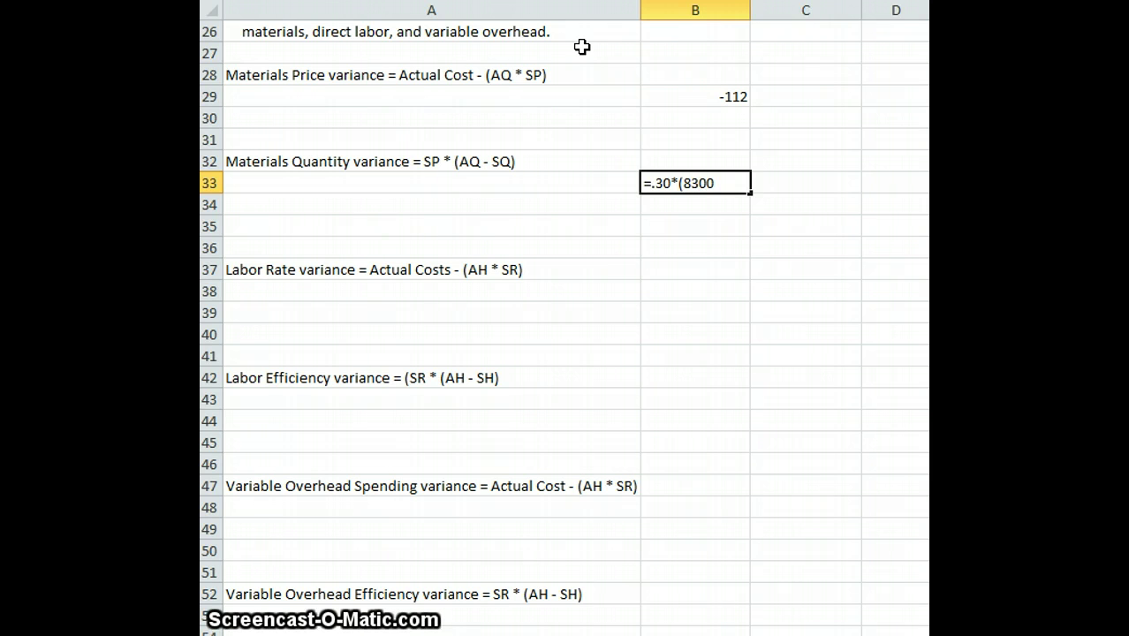
pyautogui.write('-')
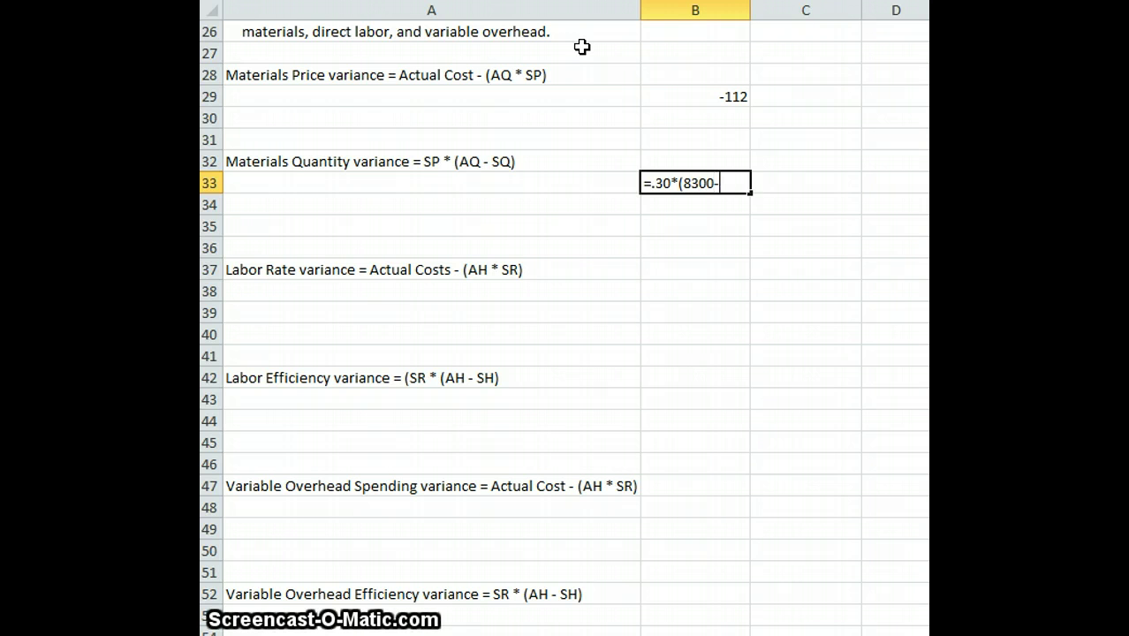
pyautogui.write('8000')
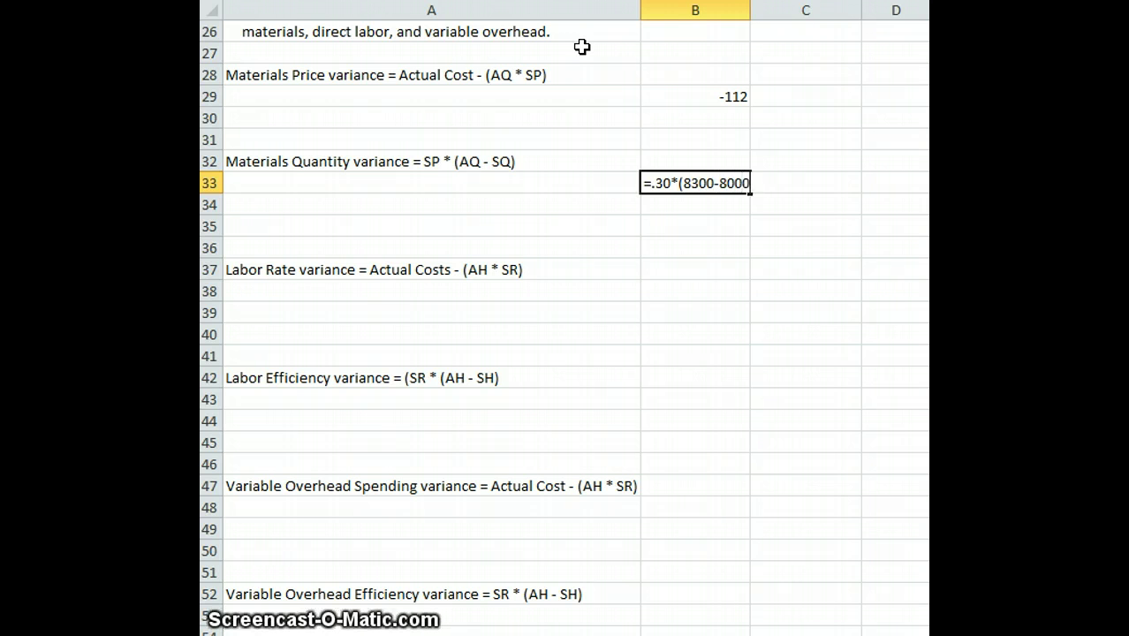
pyautogui.write(')')
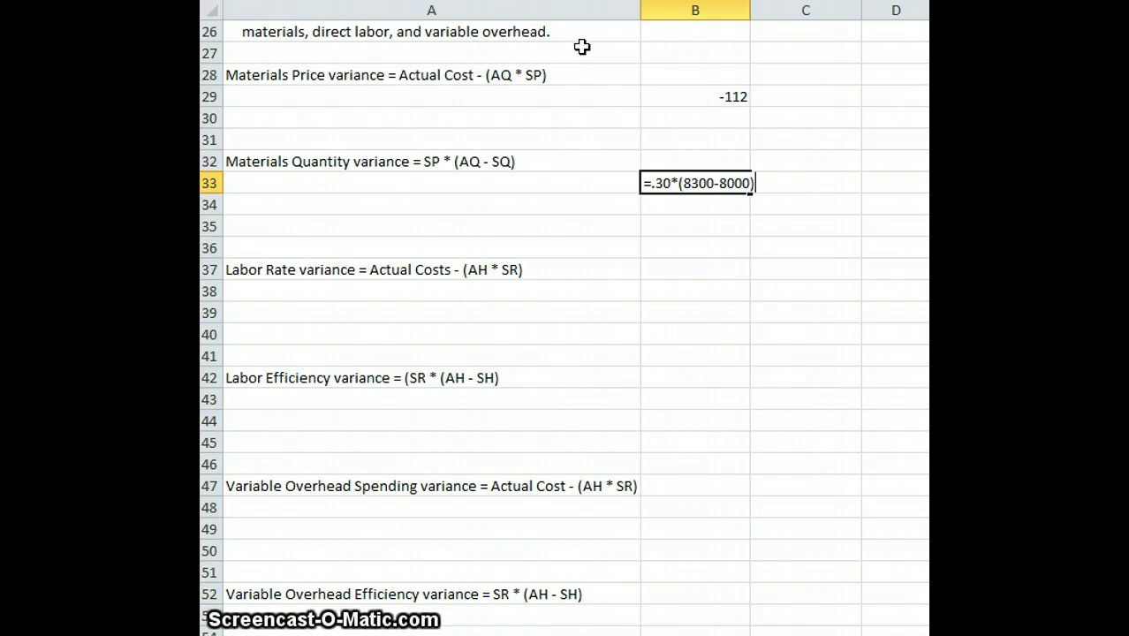
pyautogui.press('Return')
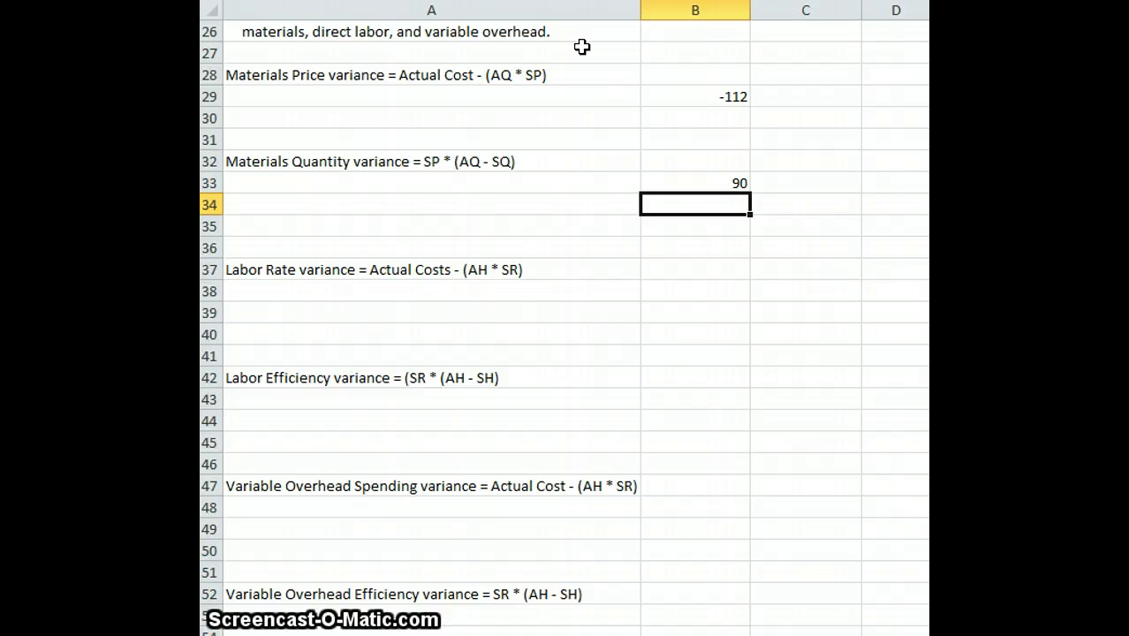
# - Label the materials quantity variance as Unfavorable in C33
pyautogui.press('Up')
pyautogui.press('Right')
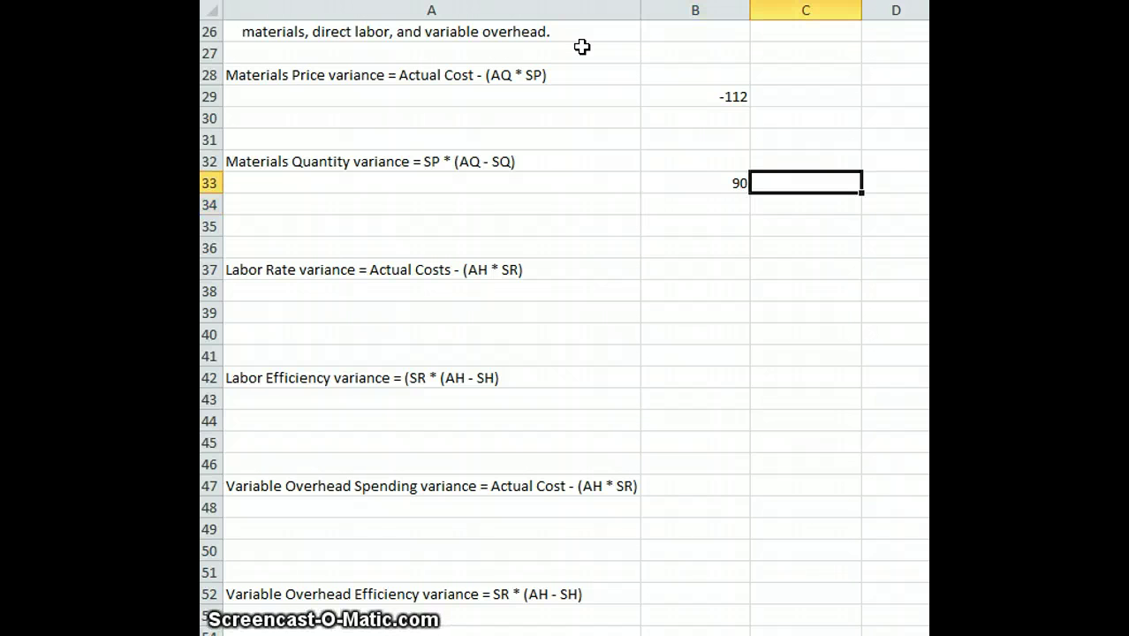
pyautogui.write('Unfavorable')
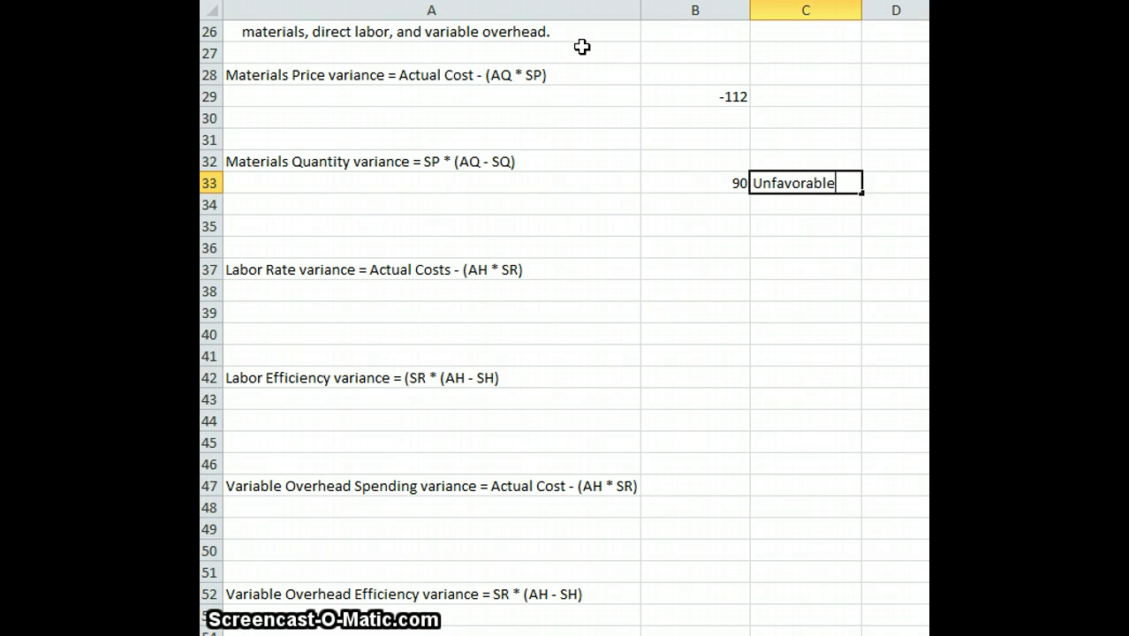
pyautogui.press('Return')
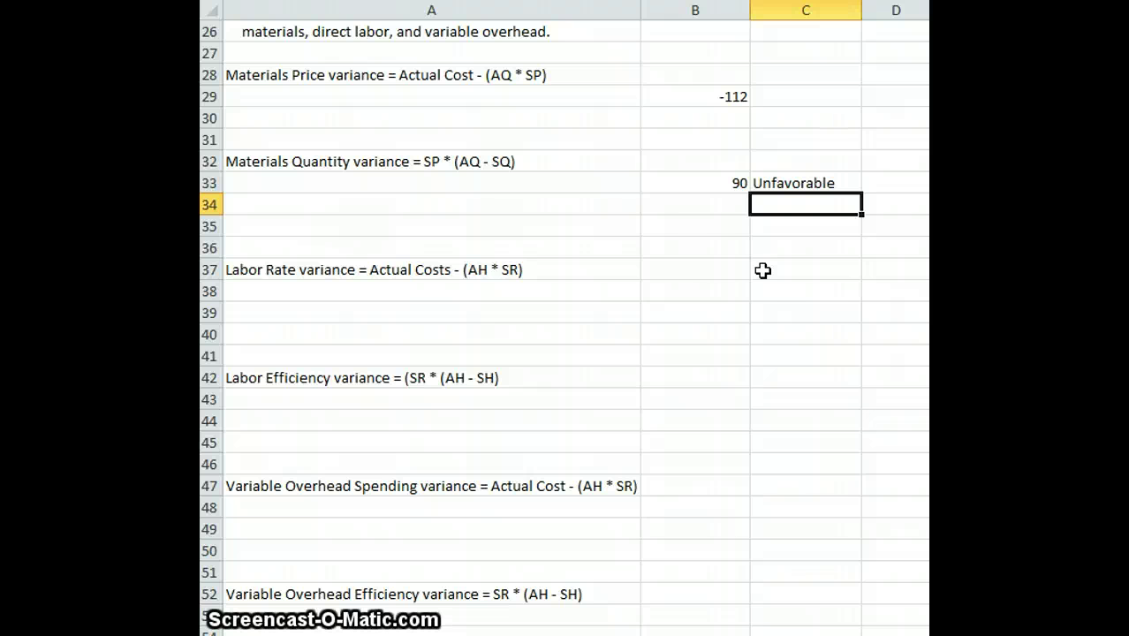
# - Calculate the labor rate variance in B37 with the formula =450-(45*8.50)
pyautogui.click(684, 278)
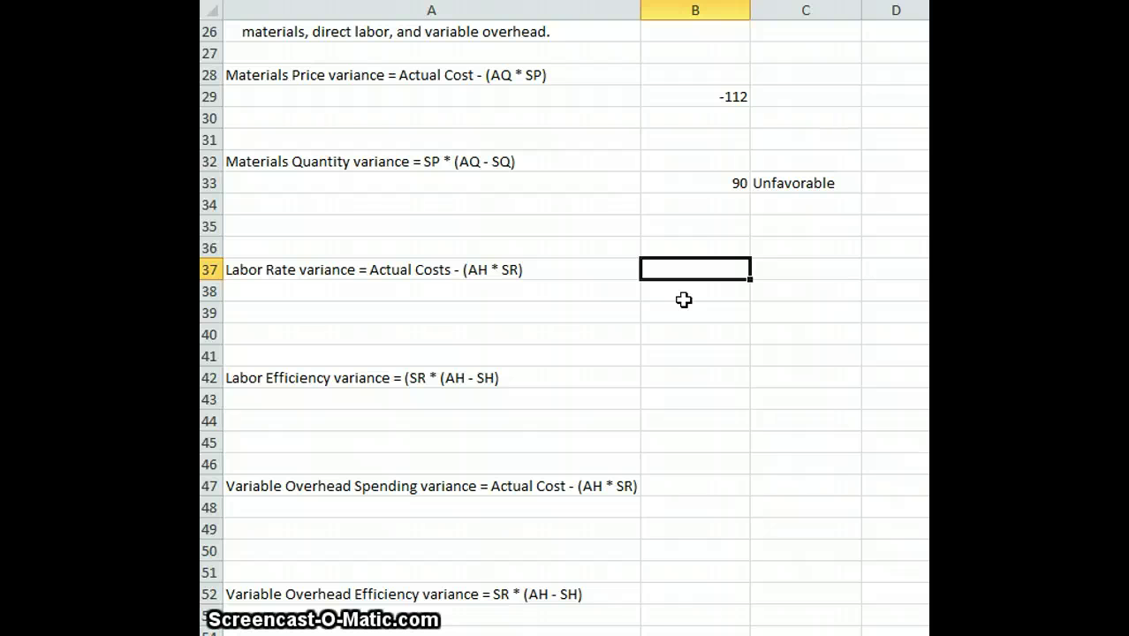
pyautogui.write('=')
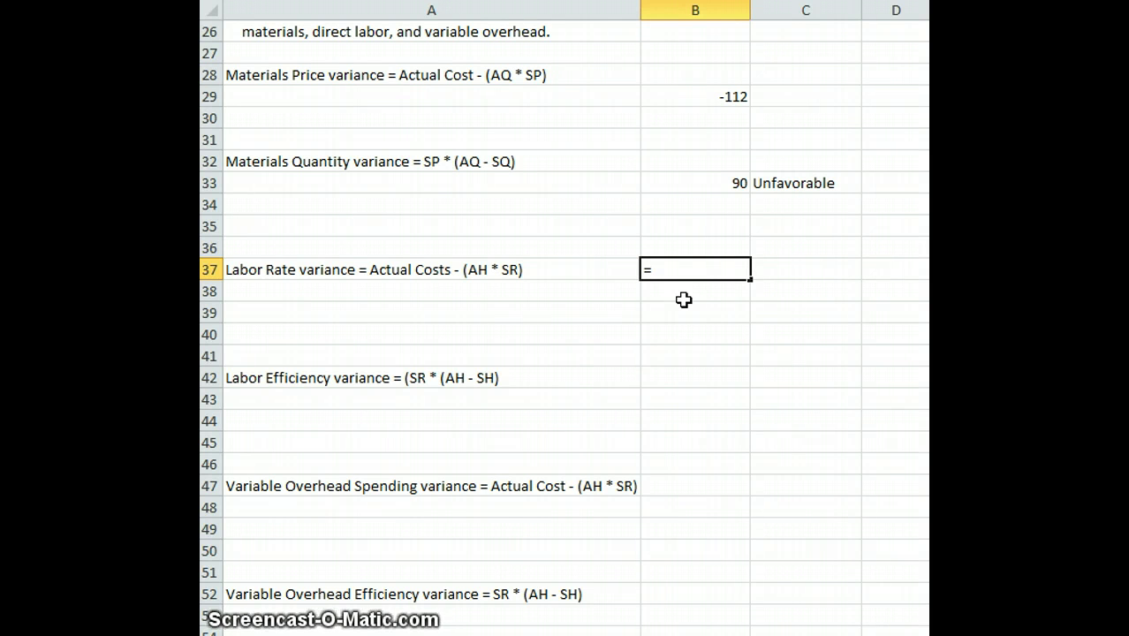
pyautogui.write('450')
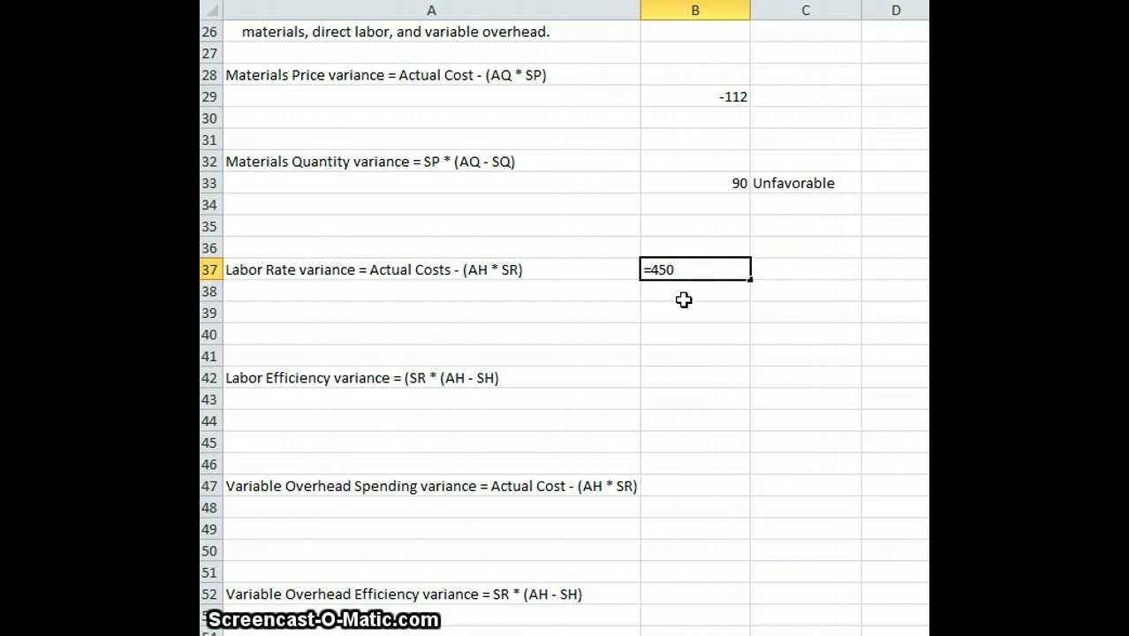
pyautogui.write('-')
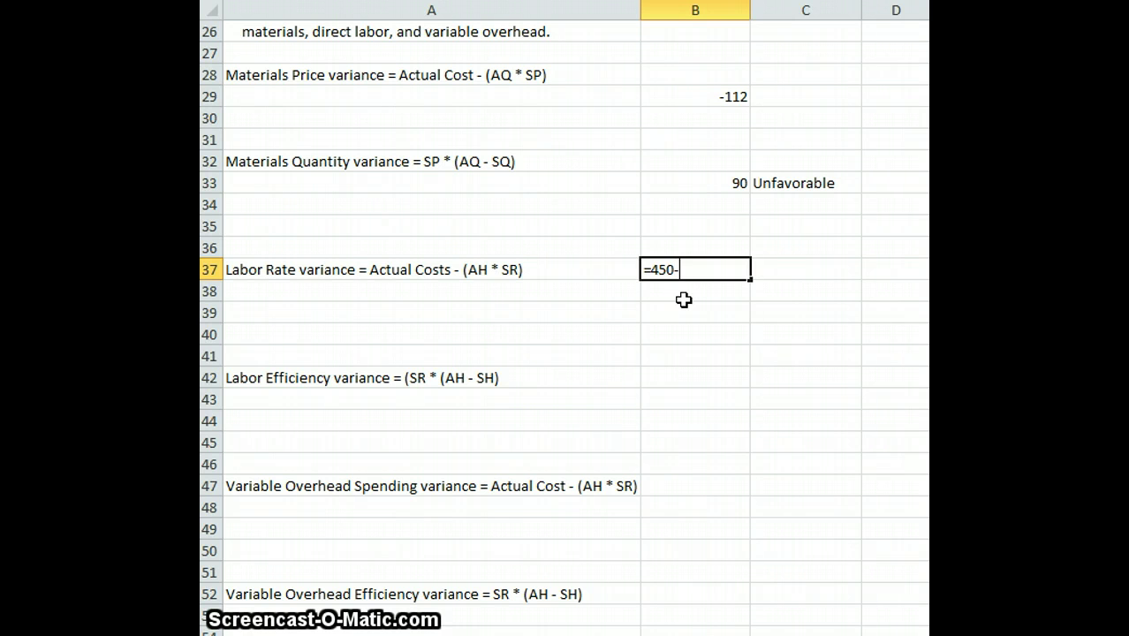
pyautogui.write('(45')
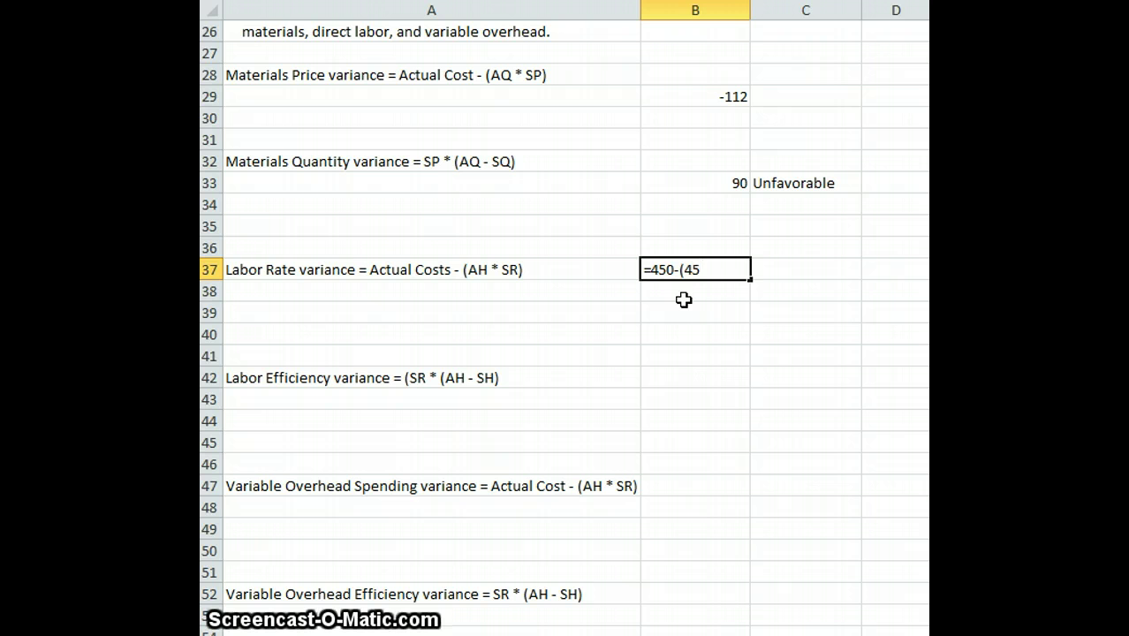
pyautogui.write('*8')
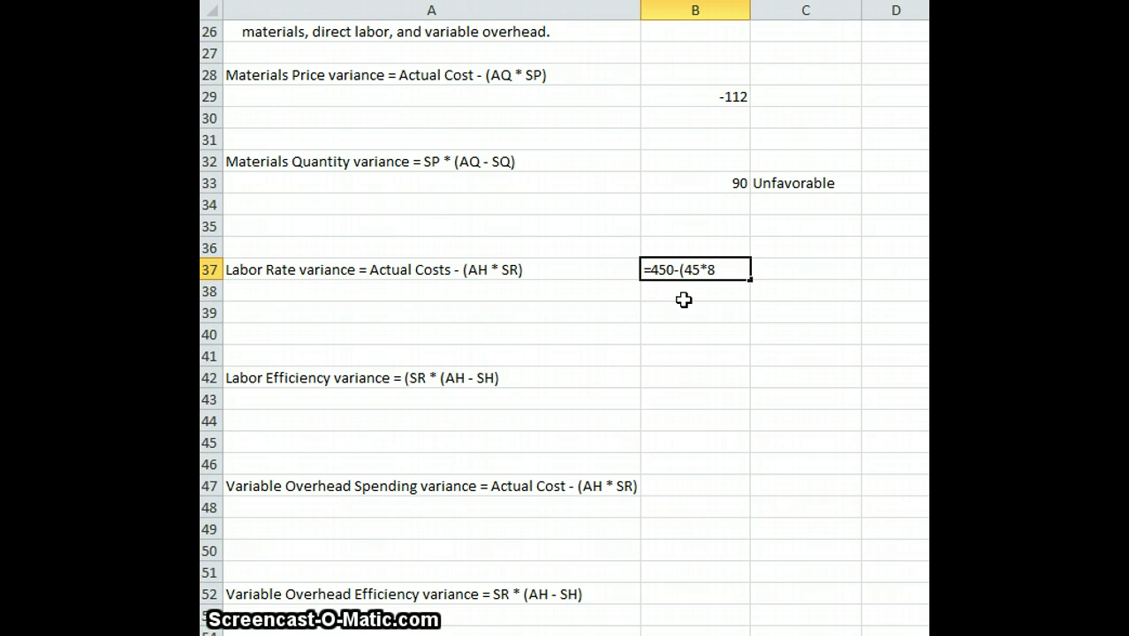
pyautogui.write('.50)')
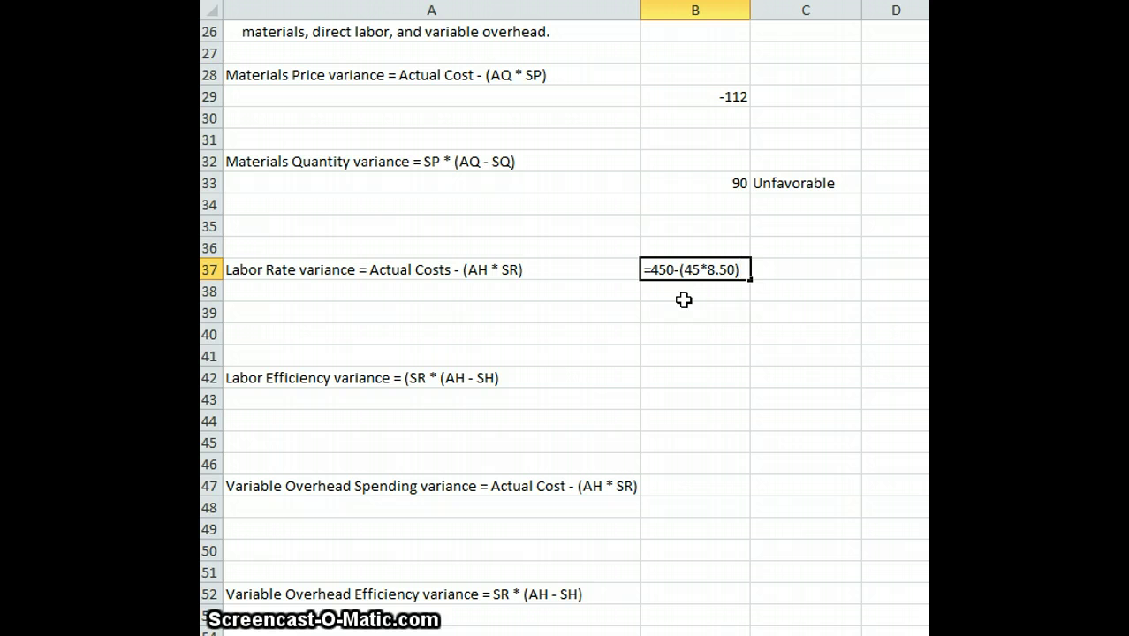
pyautogui.press('Return')
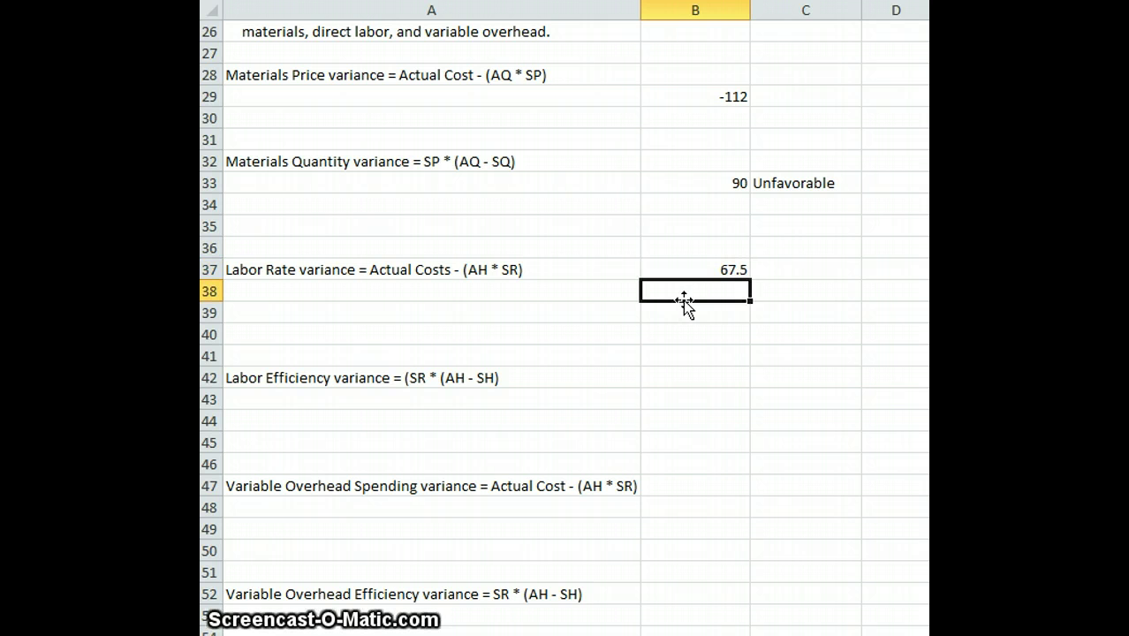
# - Label the labor rate variance as Unfavorable in C37
pyautogui.press('Up')
pyautogui.press('Right')
pyautogui.write('U')
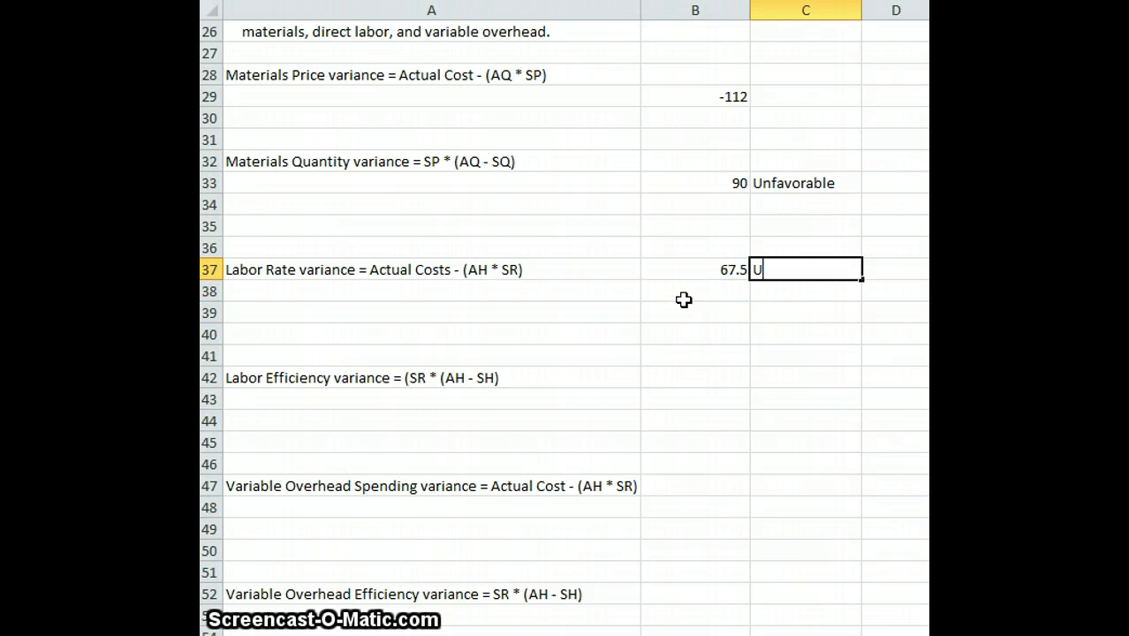
pyautogui.write('nfavofra')
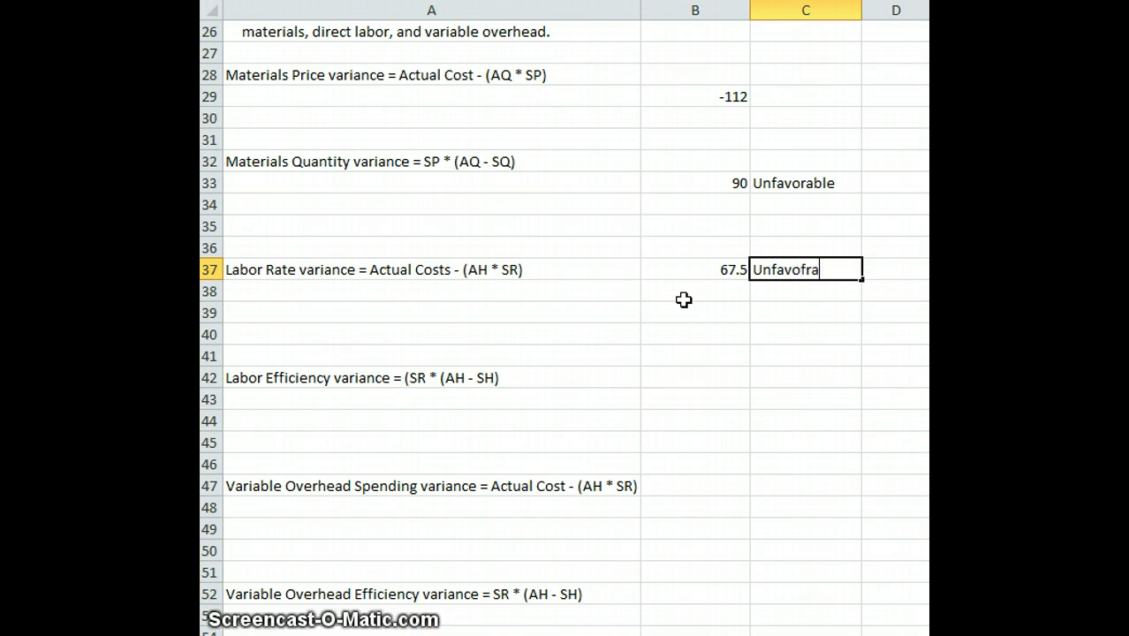
pyautogui.press('BackSpace')
pyautogui.press('BackSpace')
pyautogui.press('BackSpace')
pyautogui.write('rable')
pyautogui.press('Return')
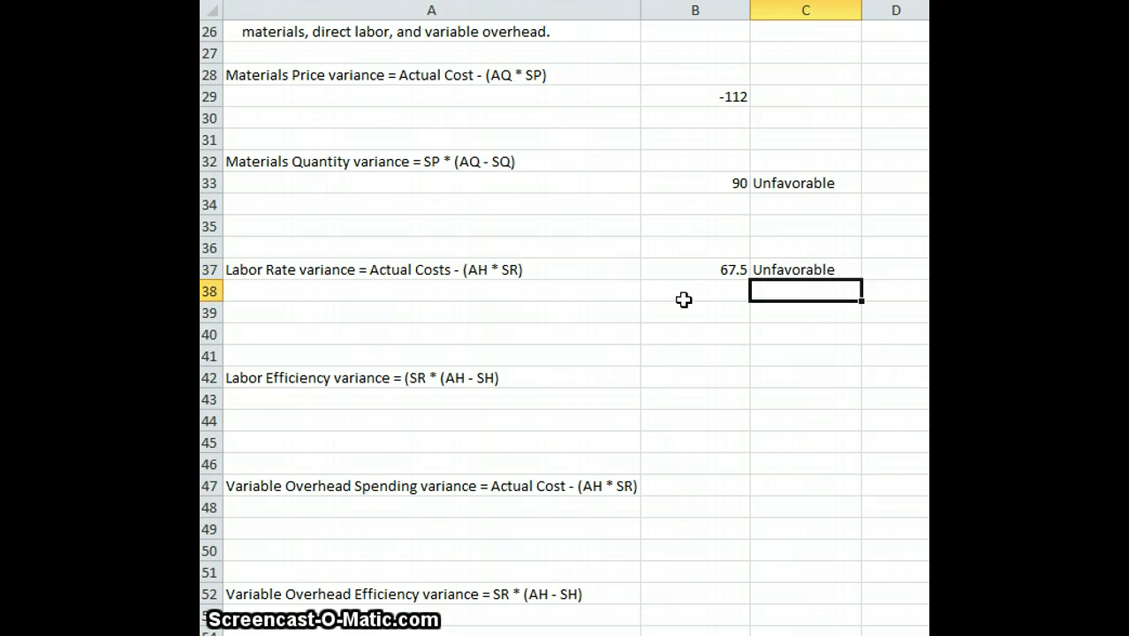
# - Enter the labor rate variance working in A38 as = 450 - (45*8.50)
pyautogui.press('Left')
pyautogui.press('Left')
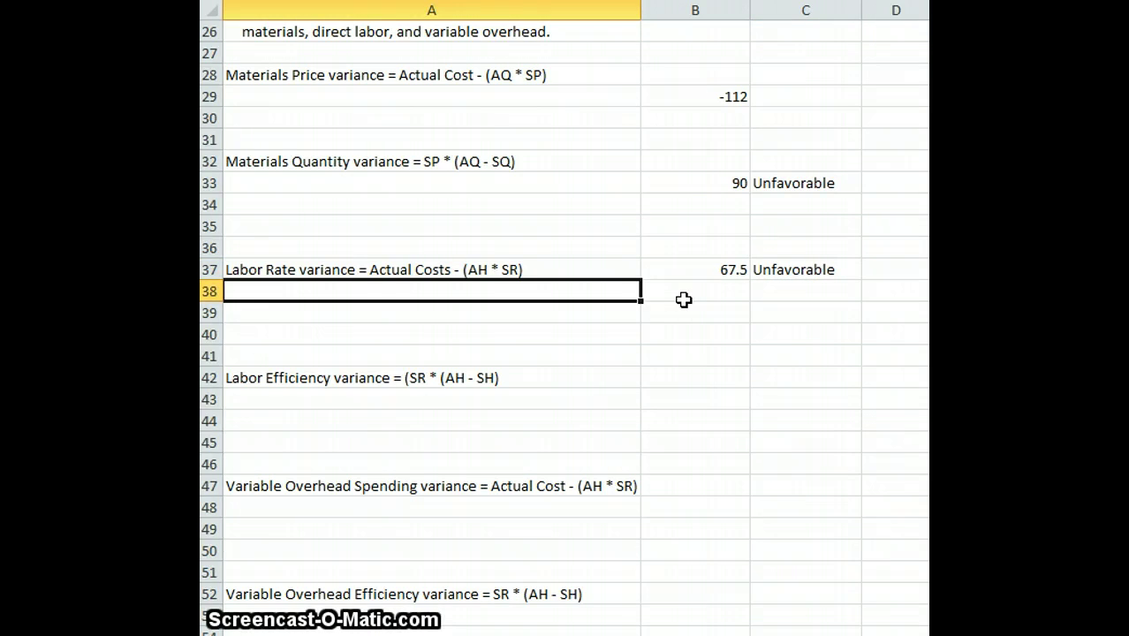
pyautogui.write('=')
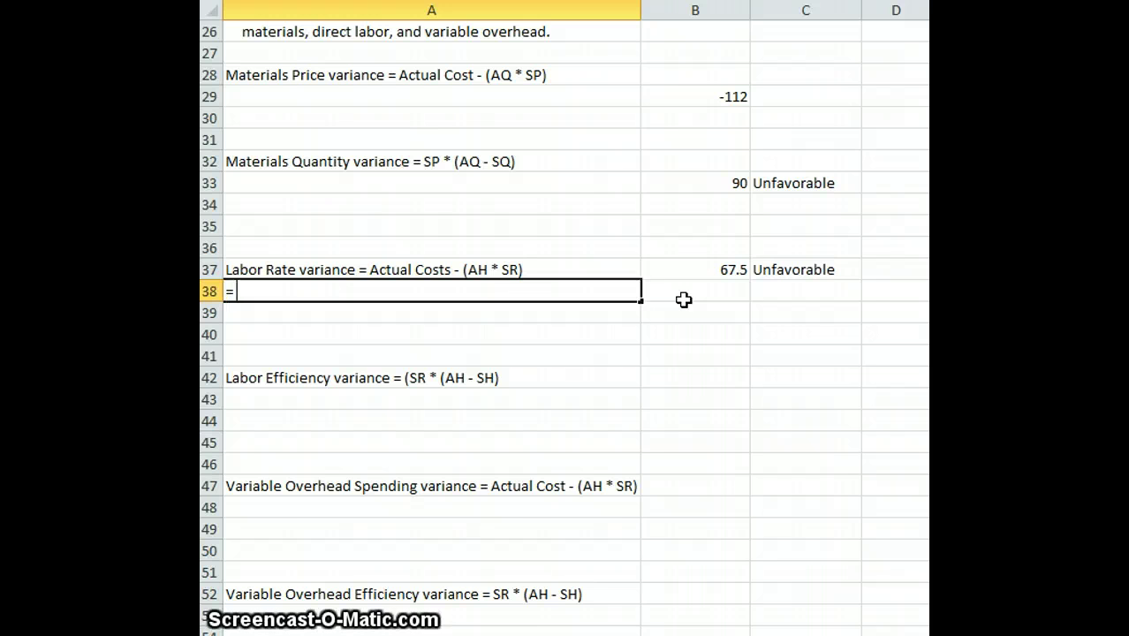
pyautogui.write('4500')
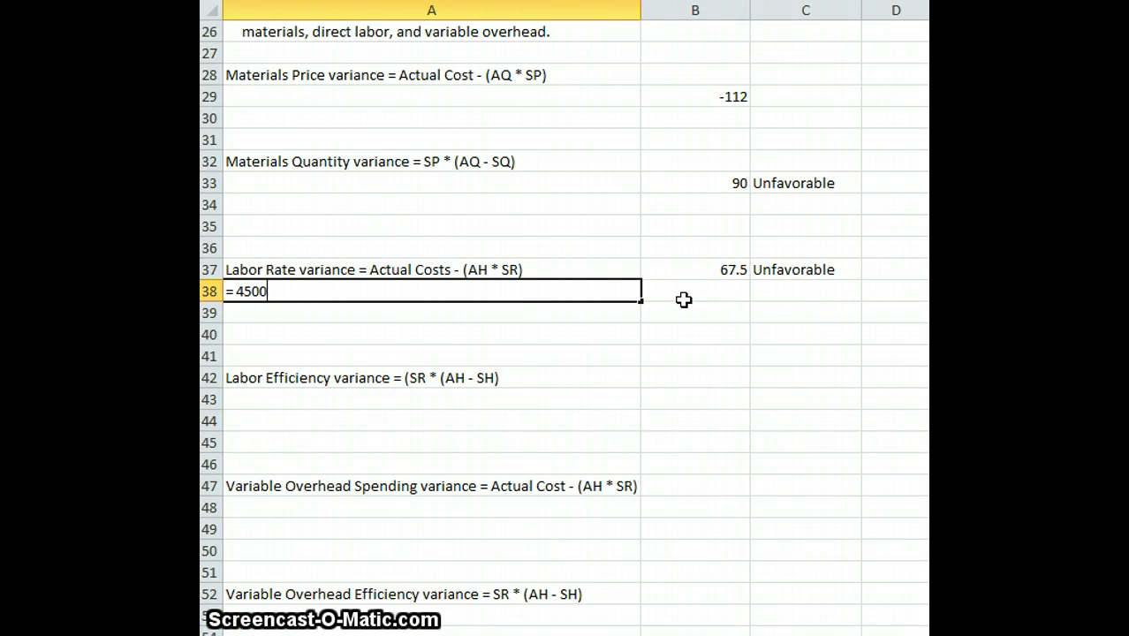
pyautogui.press('BackSpace')
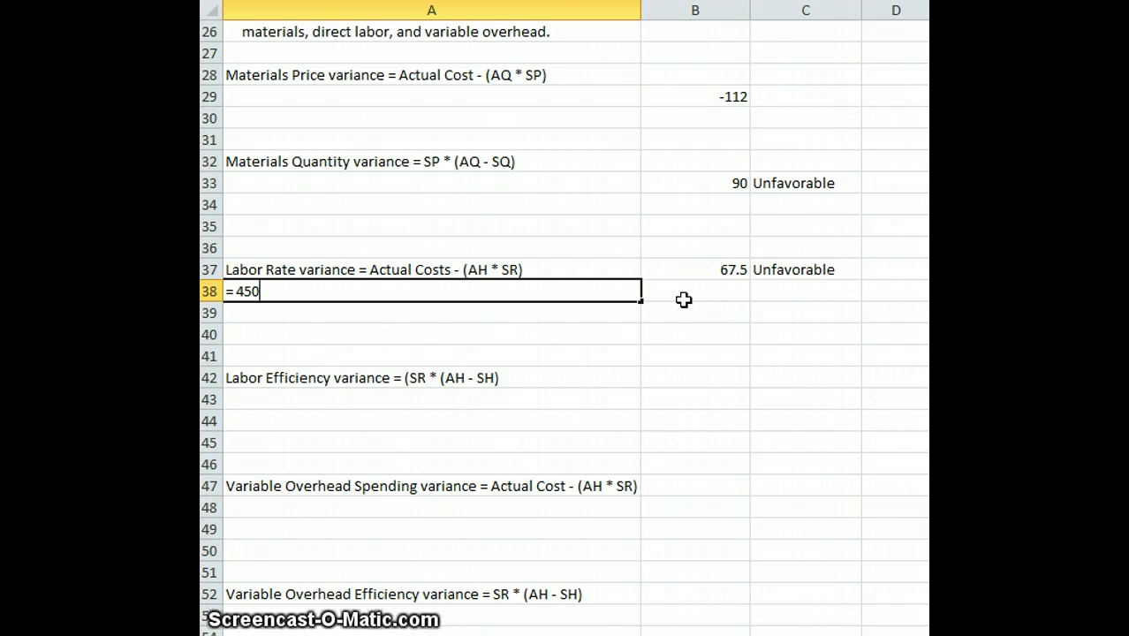
pyautogui.write('- (')
pyautogui.write('45')
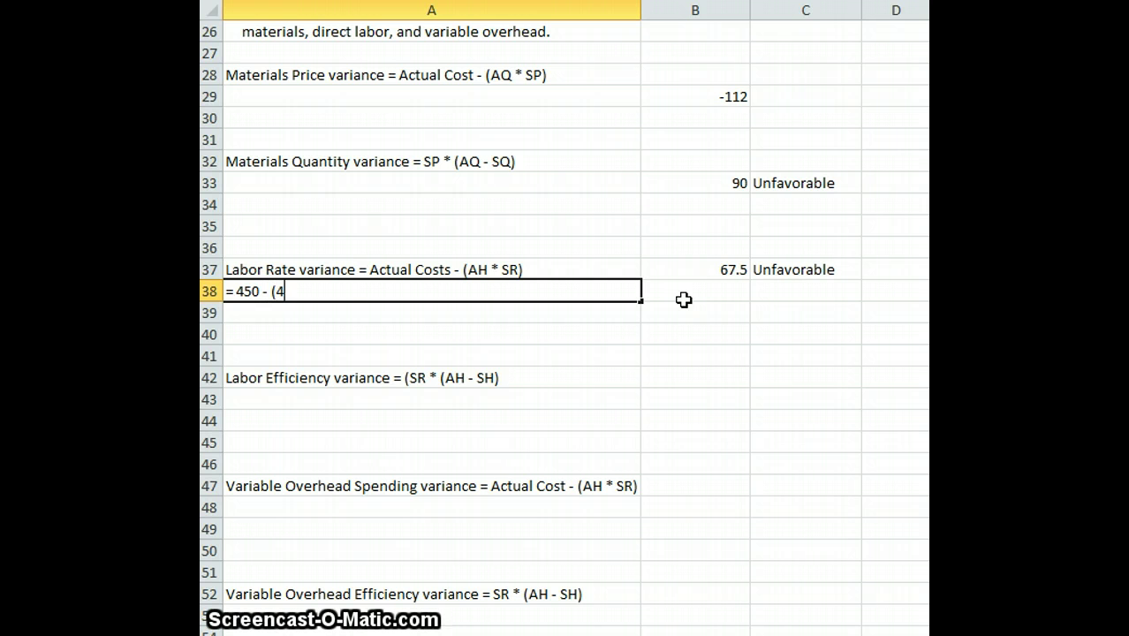
pyautogui.write('*8')
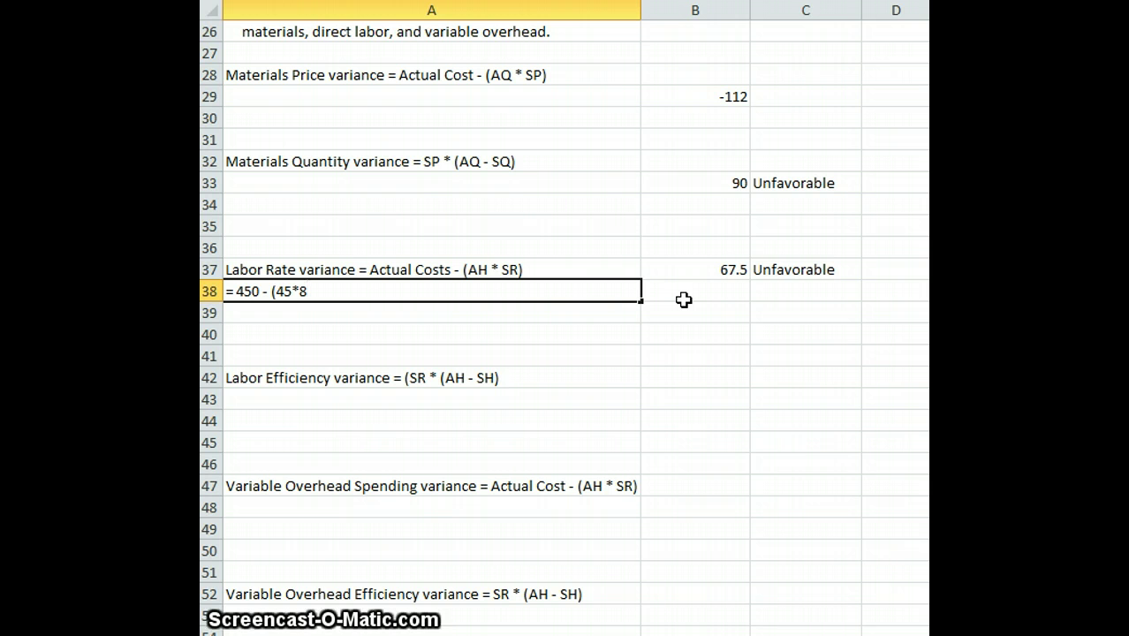
pyautogui.write('.50)')
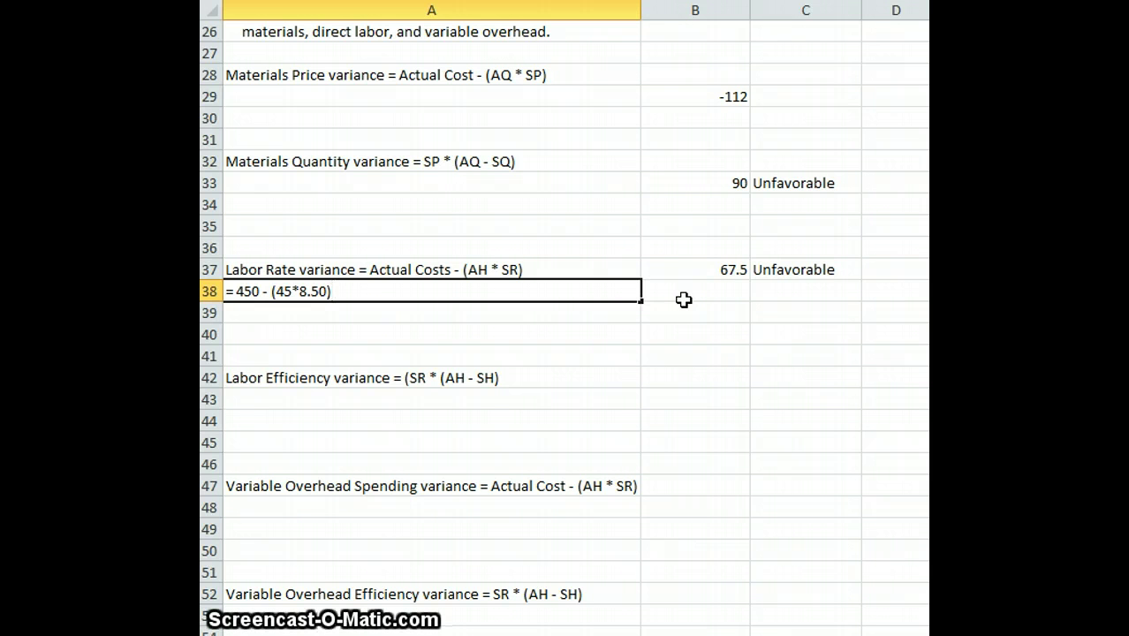
pyautogui.press('Return')
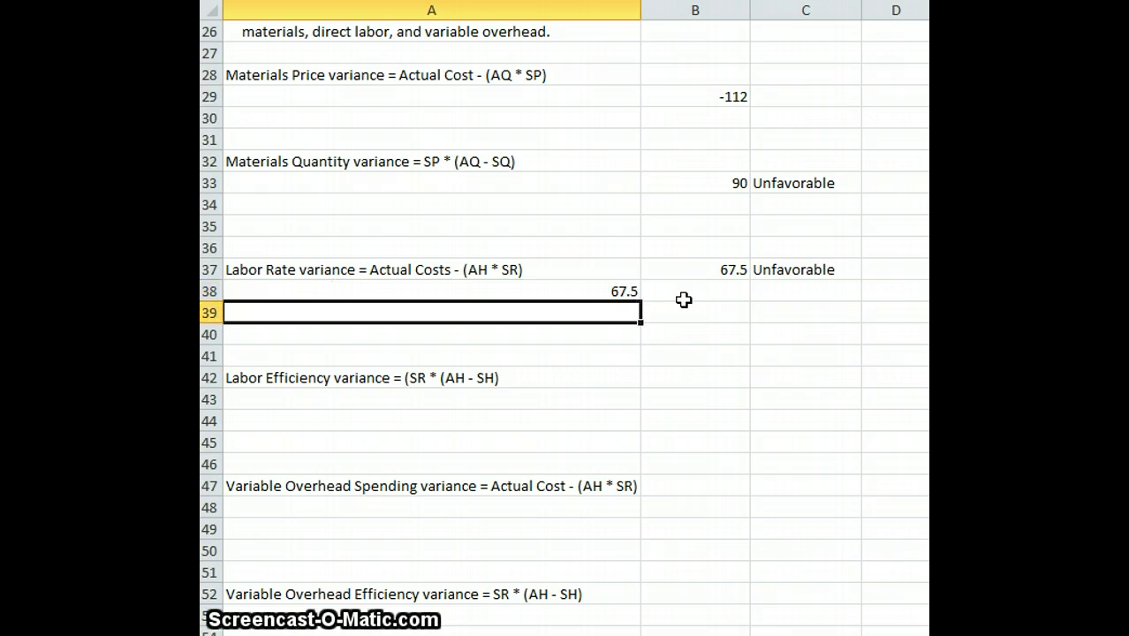
# - Convert the working in A38 to text so the cell shows = 450 - (45*8.5) instead of its result
pyautogui.press('Up')
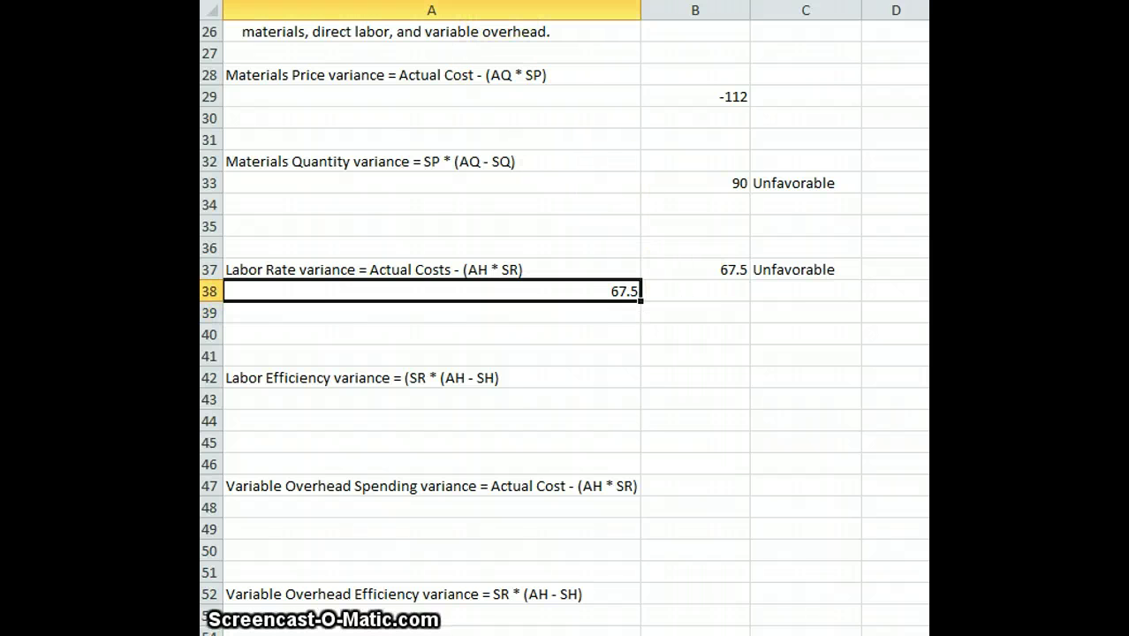
pyautogui.press('F2')
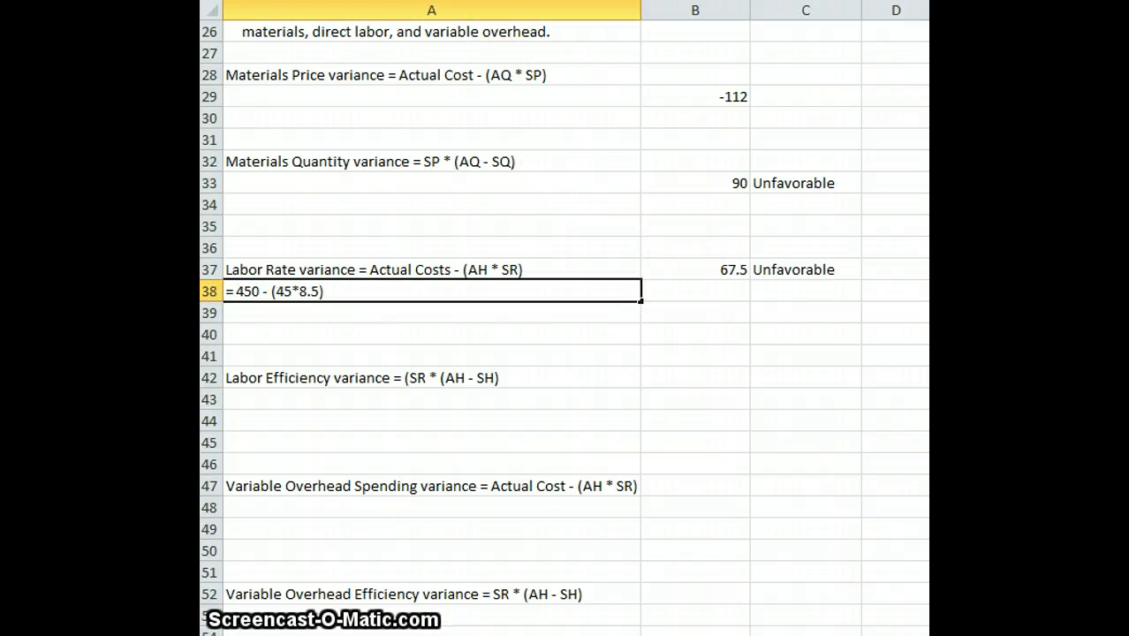
pyautogui.press('Return')
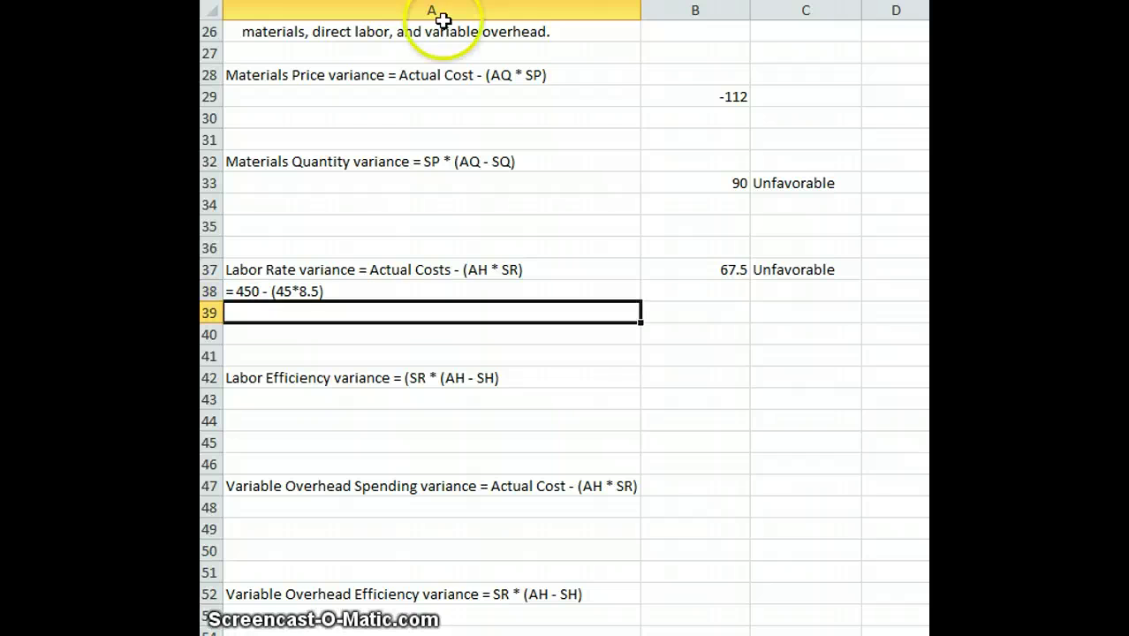
# - Add the second line of the labor rate working in A39 as the text =450 - 382.50
pyautogui.write('=')
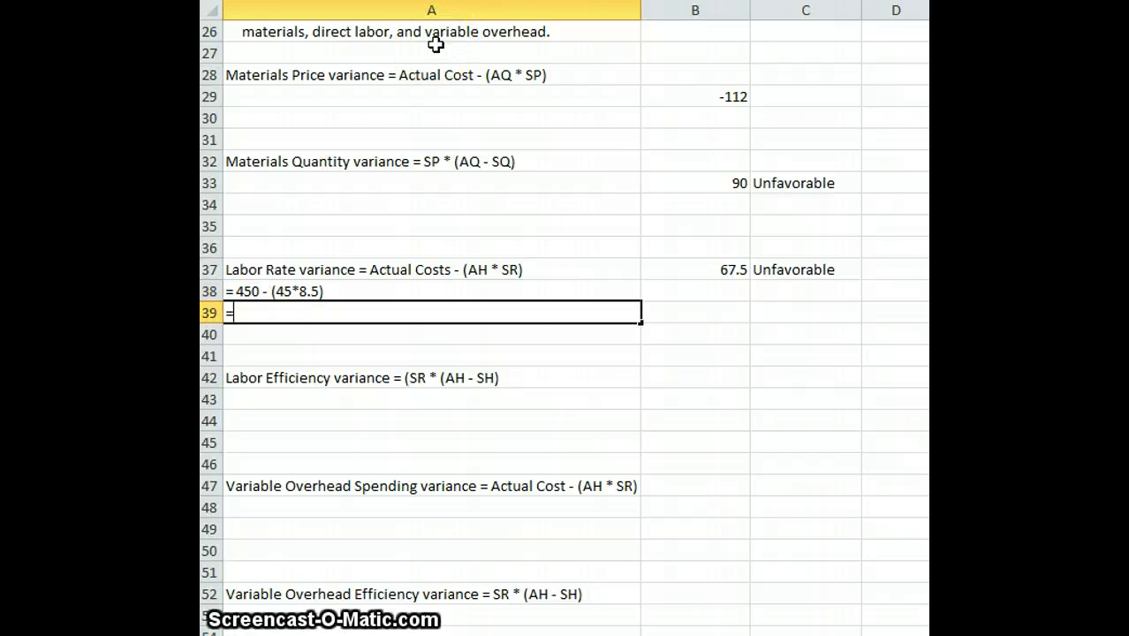
pyautogui.write('\\')
pyautogui.press('BackSpace')
pyautogui.press('BackSpace')
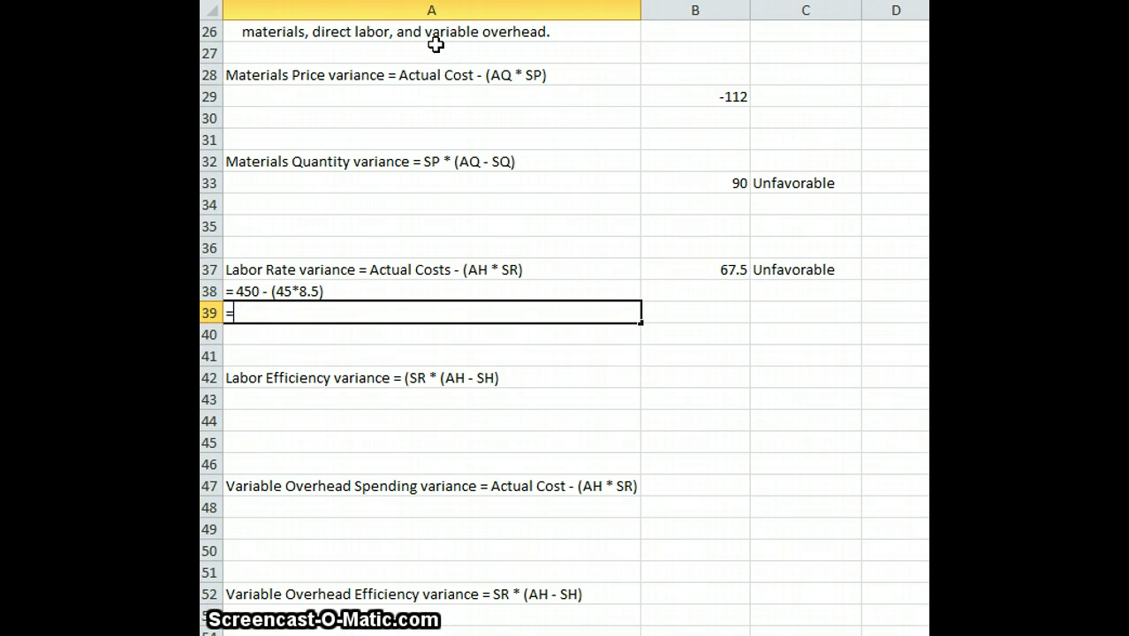
pyautogui.write("'=")
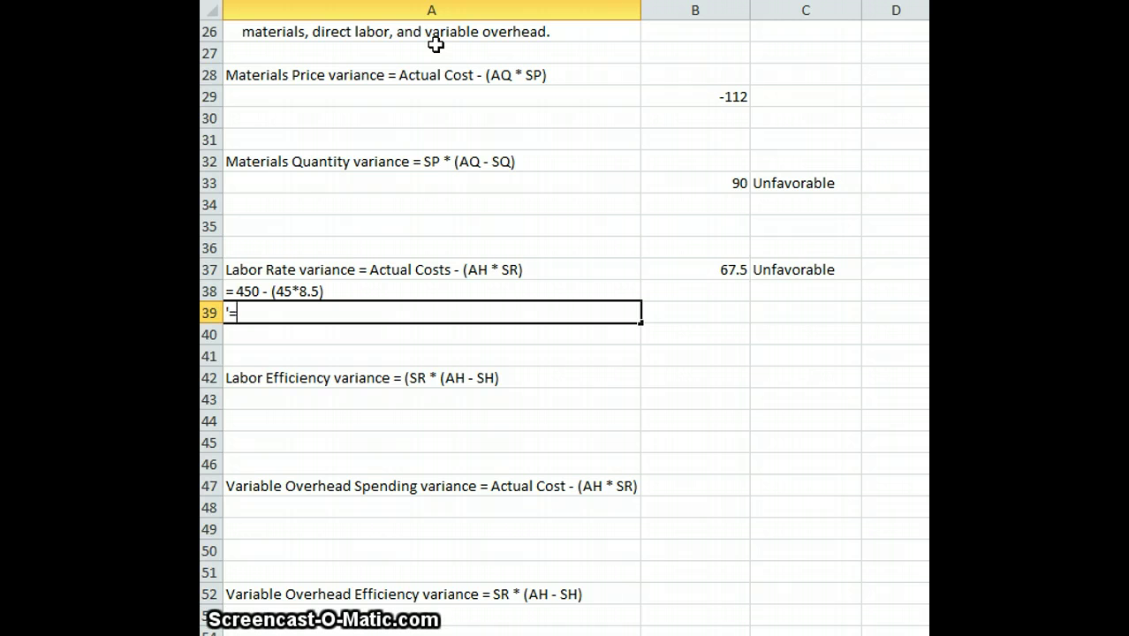
pyautogui.write('450 - ')
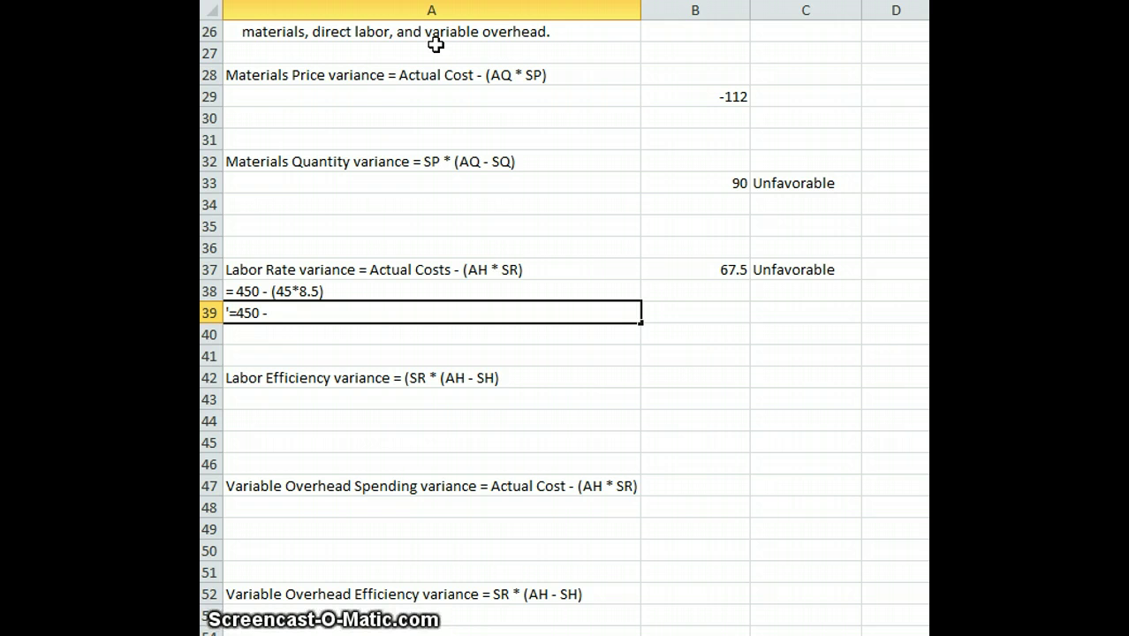
pyautogui.write('382.')
pyautogui.write('50')
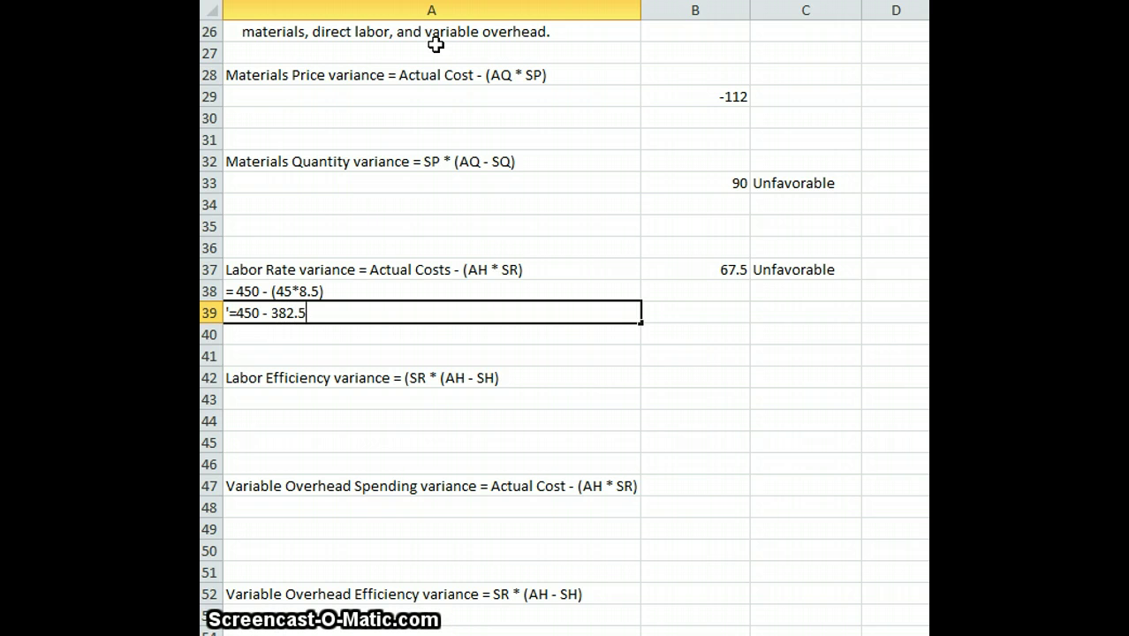
pyautogui.press('Return')
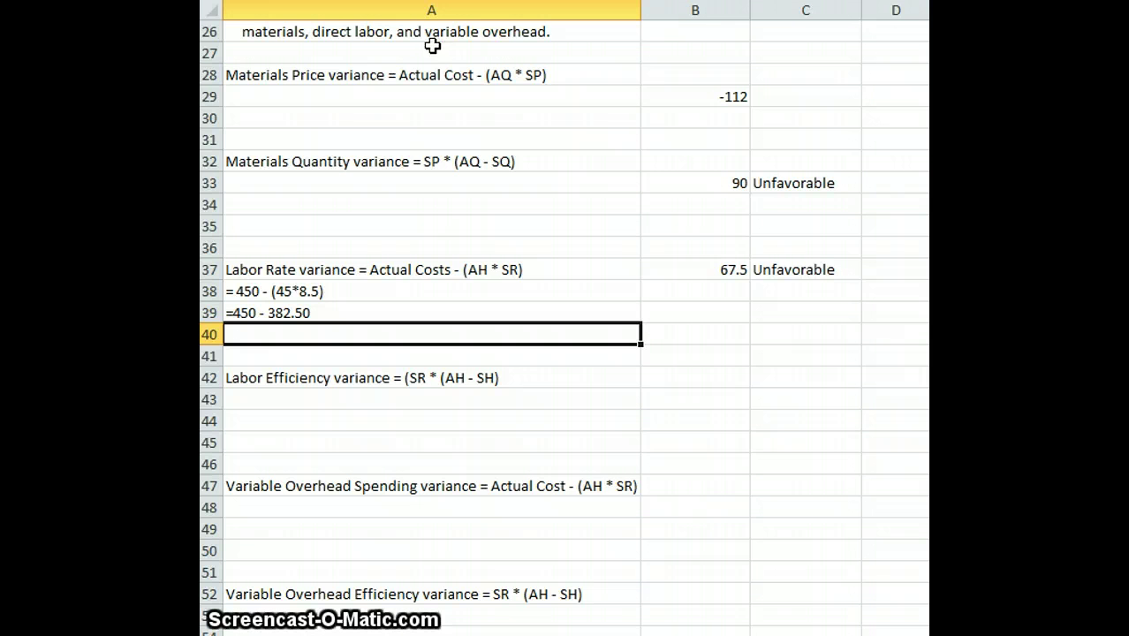
# - Write the labor efficiency variance working in A43 as the text =8.50 * (45-48)
pyautogui.click(688, 375)
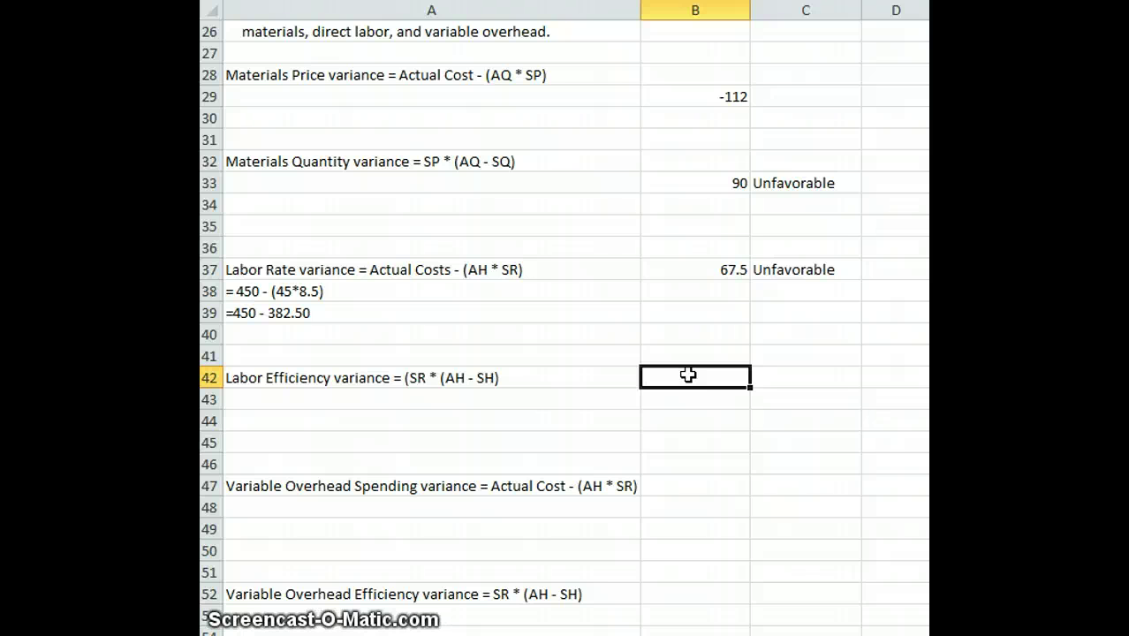
pyautogui.click(408, 406)
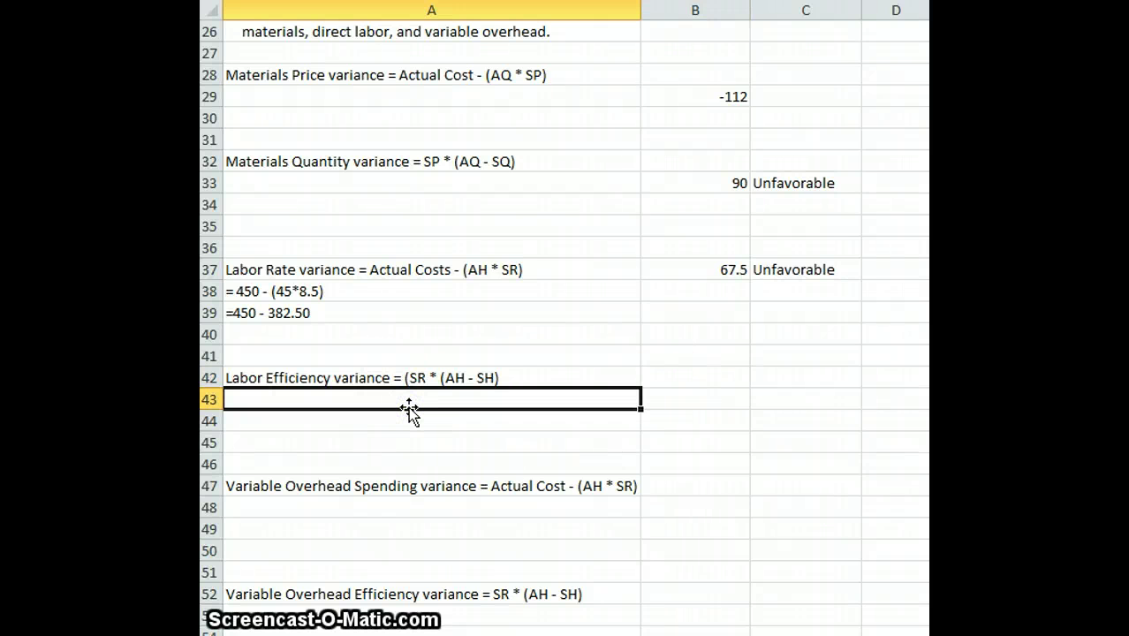
pyautogui.write("'=")
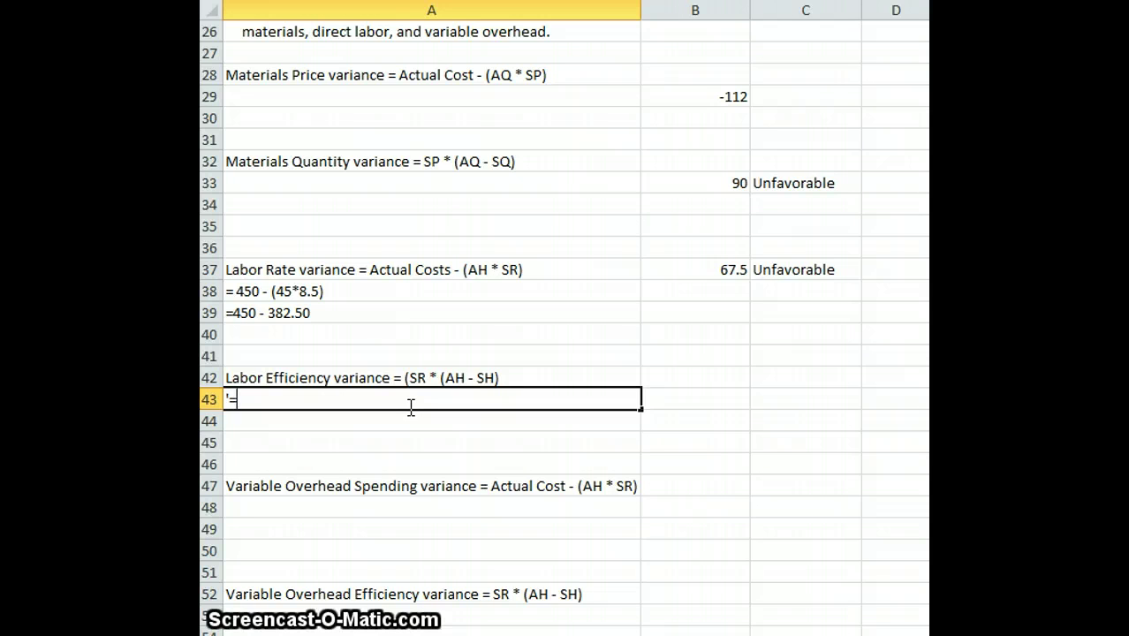
pyautogui.write('8.50 * (')
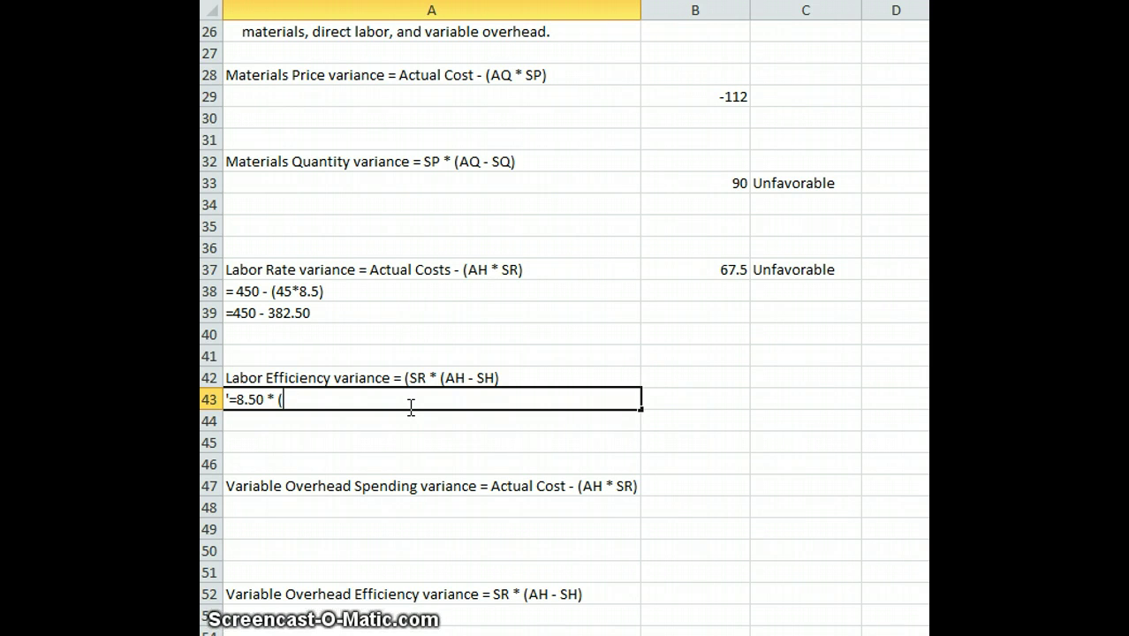
pyautogui.write('45-')
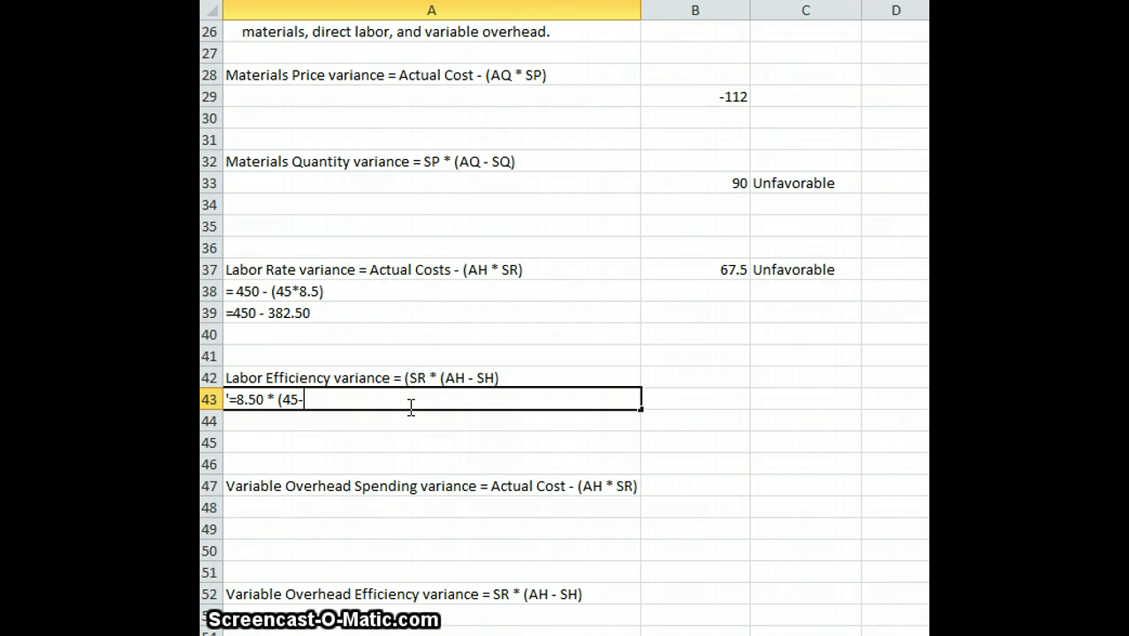
pyautogui.write('48)')
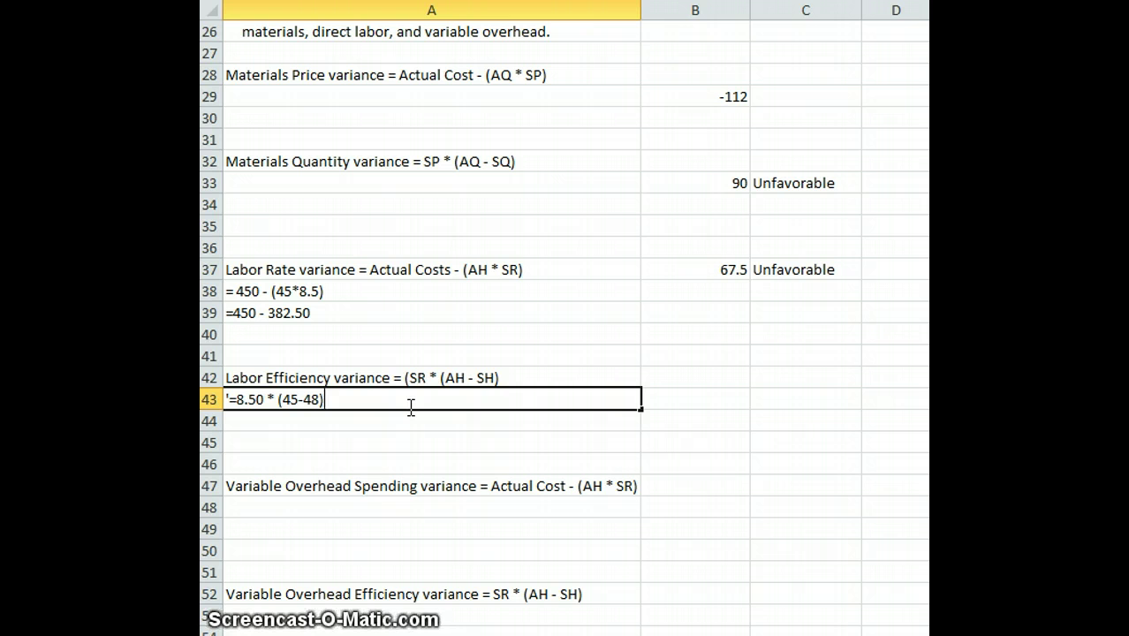
pyautogui.press('Return')
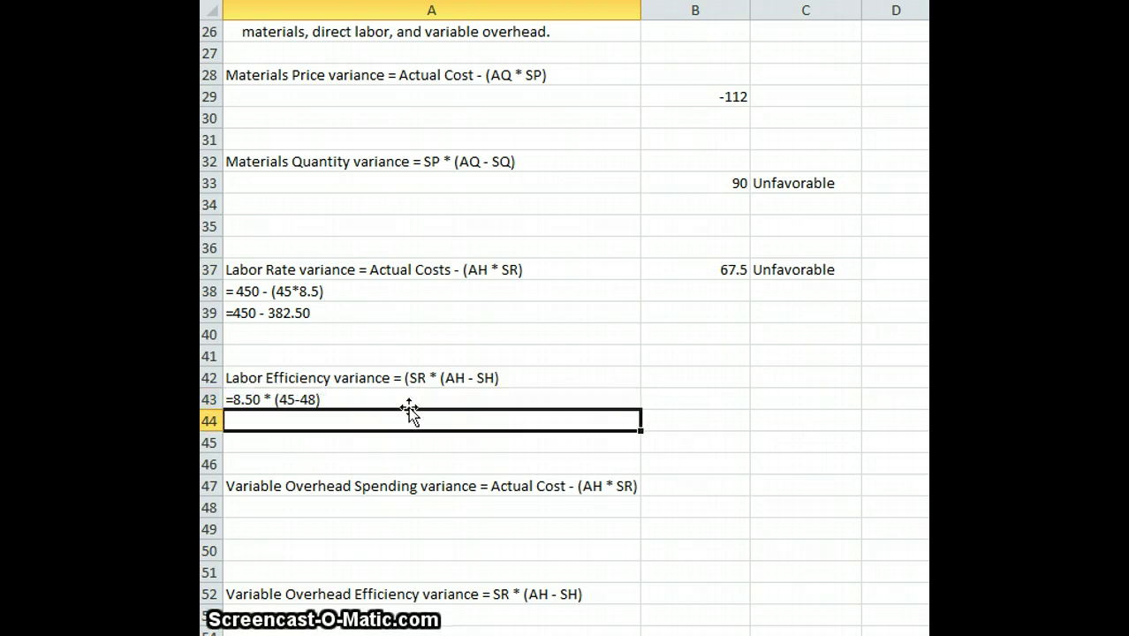
# - Add the second line of the labor efficiency variance working in A44 as the text =8.50*3
pyautogui.write("'=")
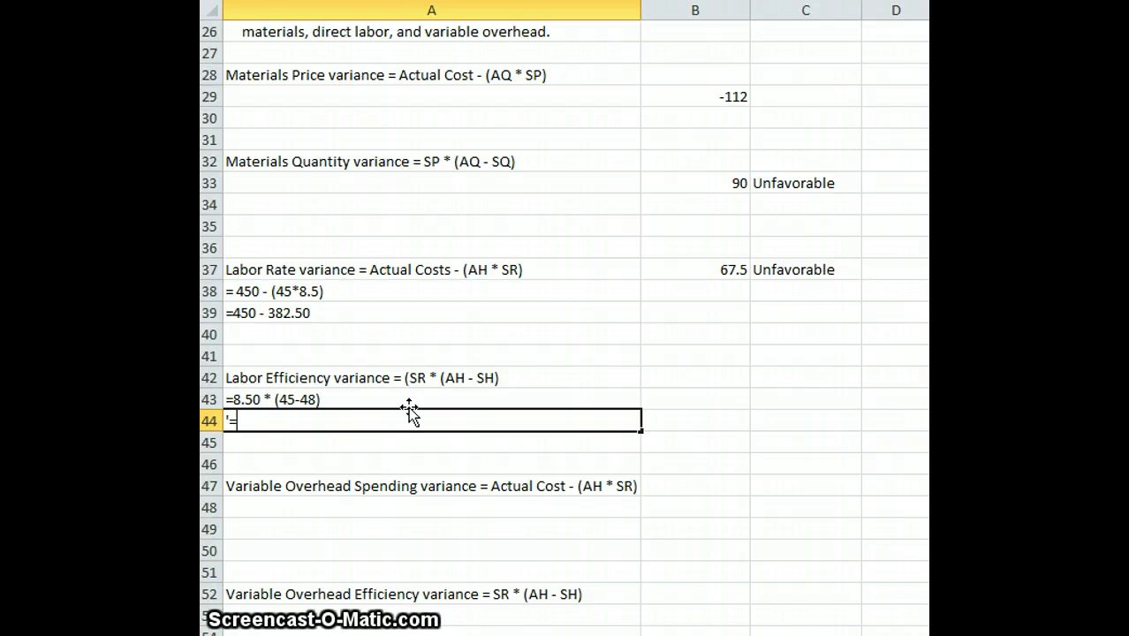
pyautogui.write('8.50')
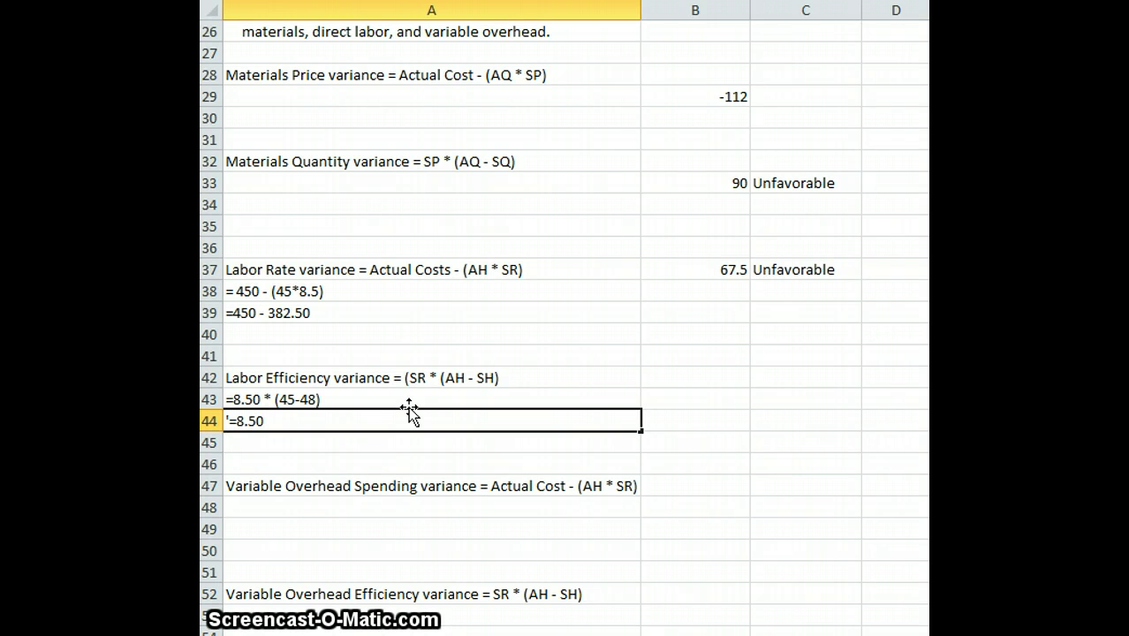
pyautogui.write('*')
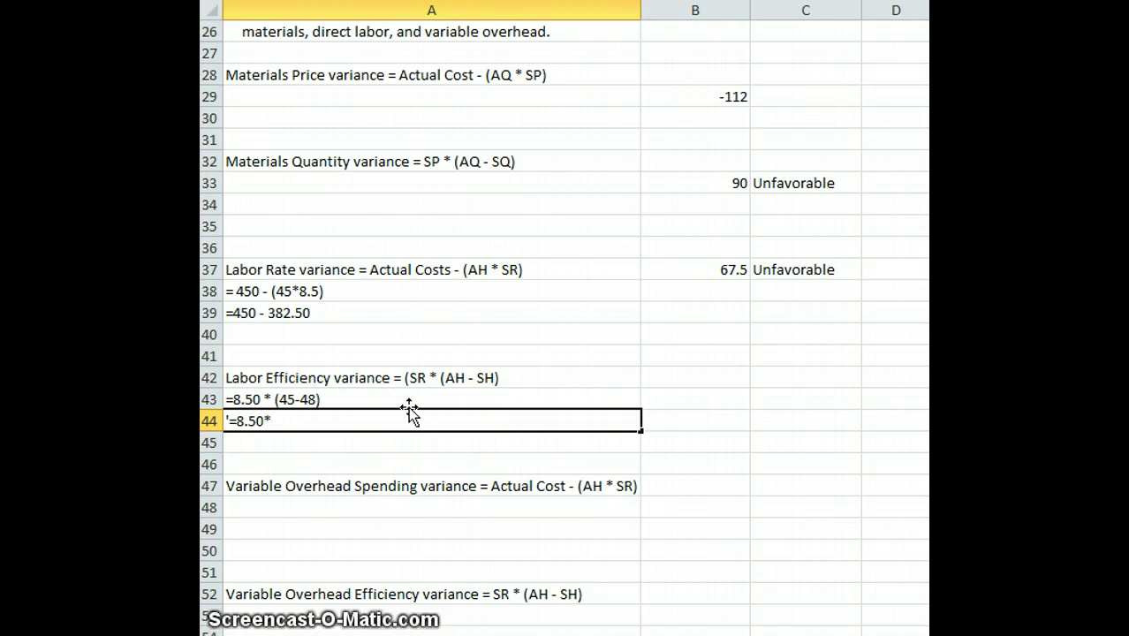
pyautogui.write('3')
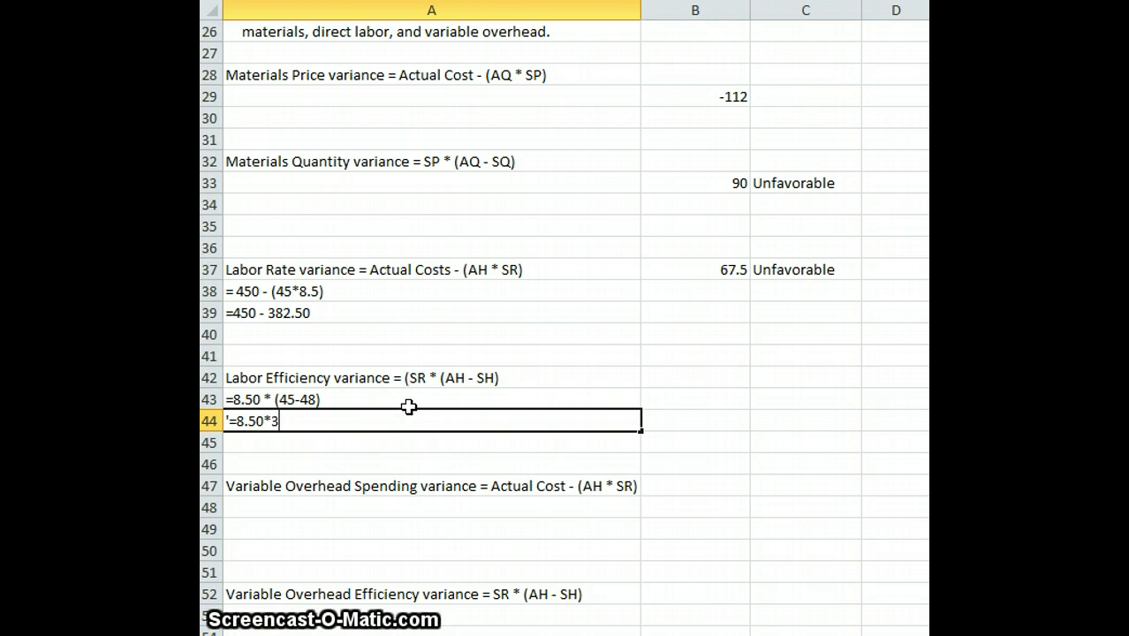
pyautogui.press('Return')
# - Calculate the labor efficiency variance in B42 with the formula =8.5*(45-48)
pyautogui.press('Up')
pyautogui.press('Up')
pyautogui.press('Up')
pyautogui.press('Right')
pyautogui.press('Right')
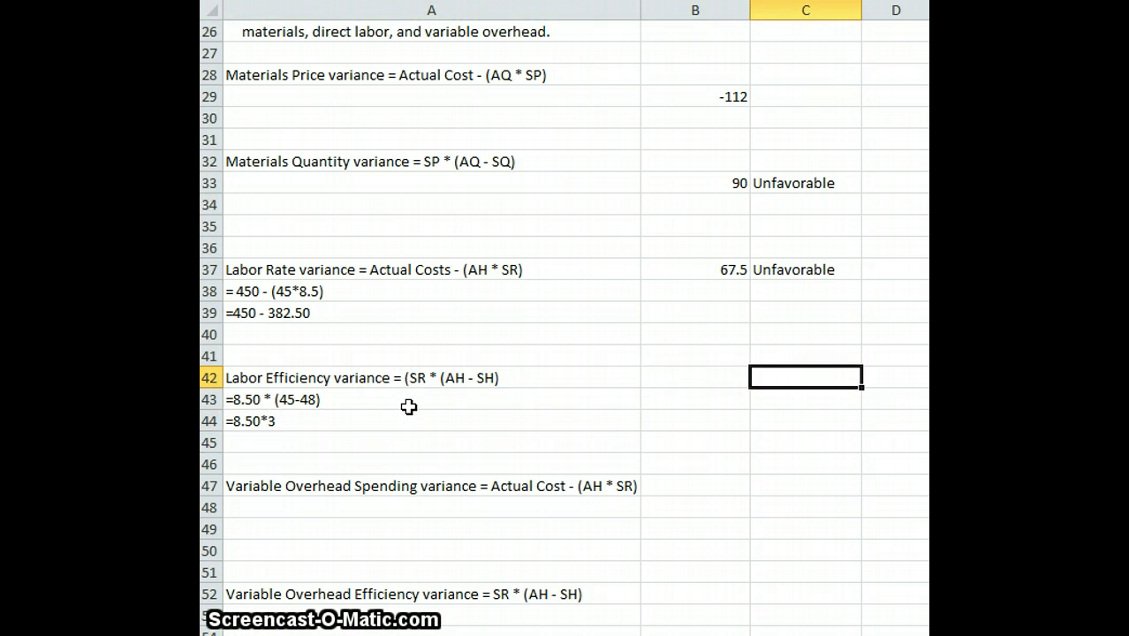
pyautogui.press('Left')
pyautogui.write('=')
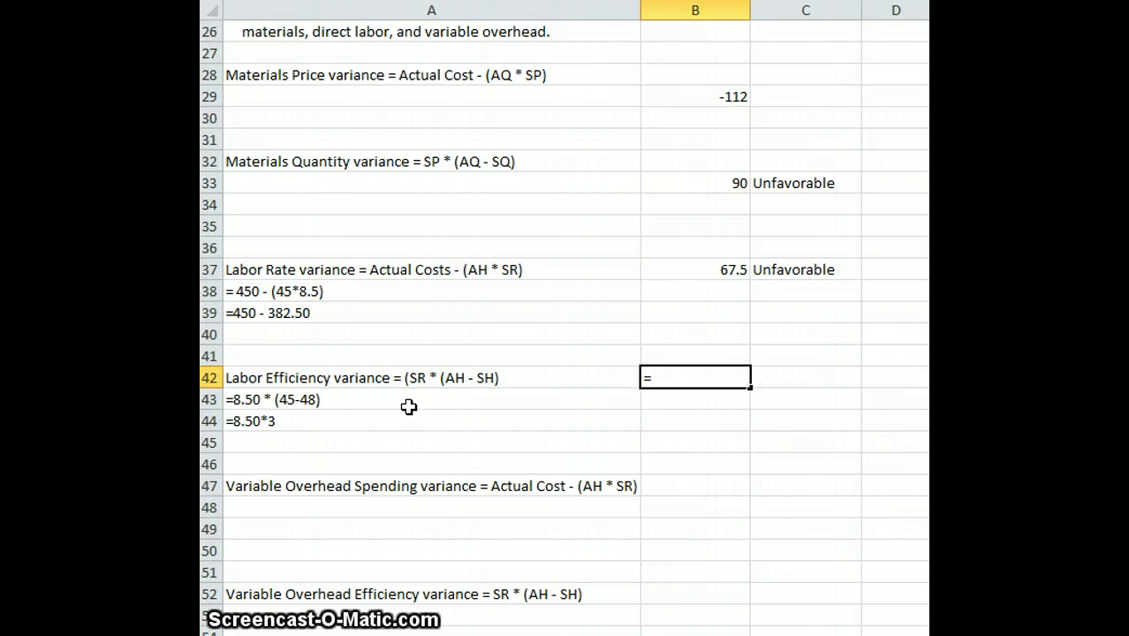
pyautogui.write('8.')
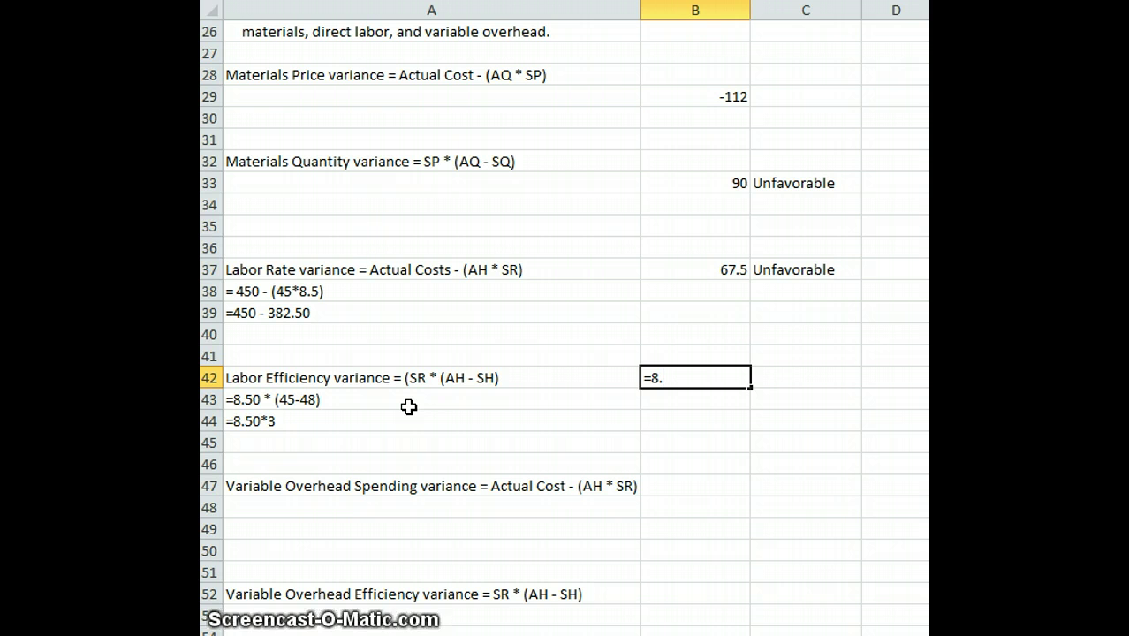
pyautogui.write('5*')
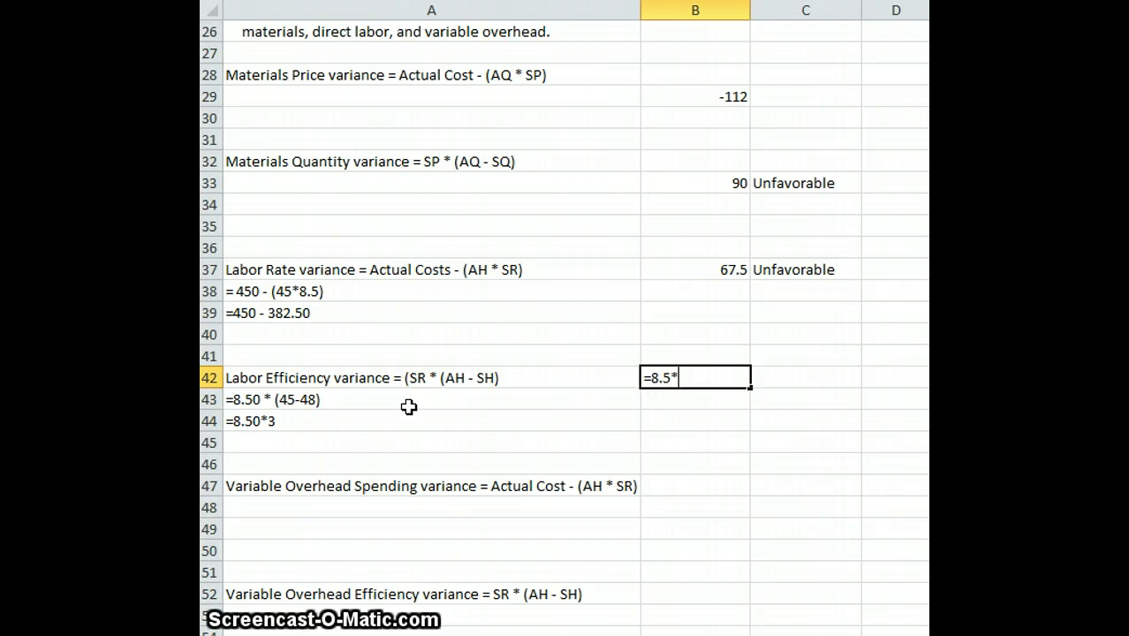
pyautogui.write('(')
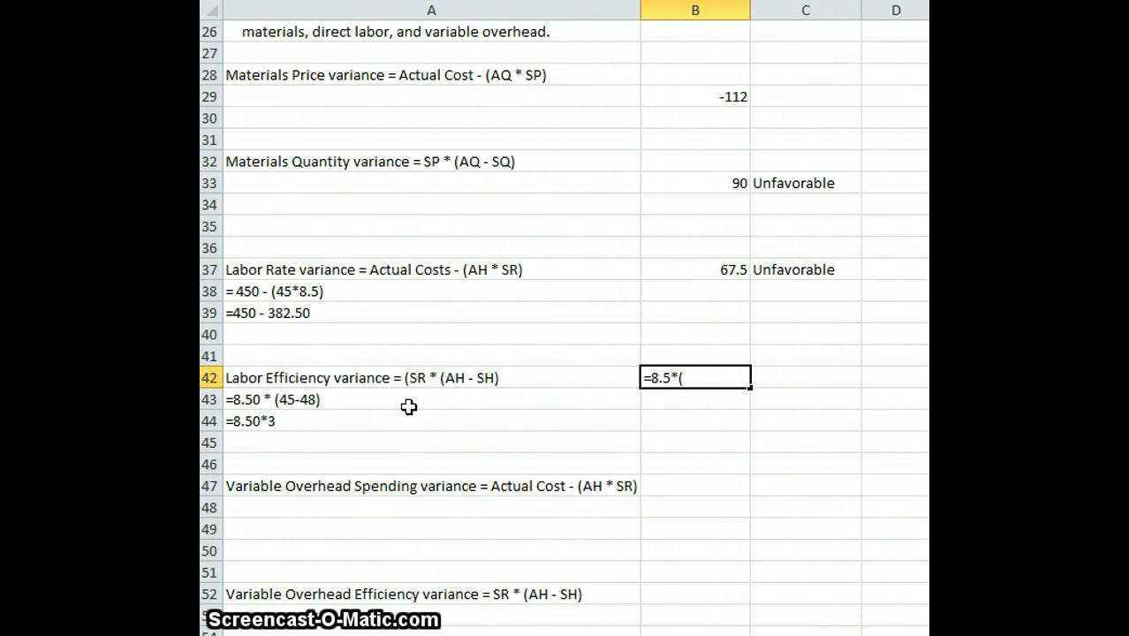
pyautogui.write('45')
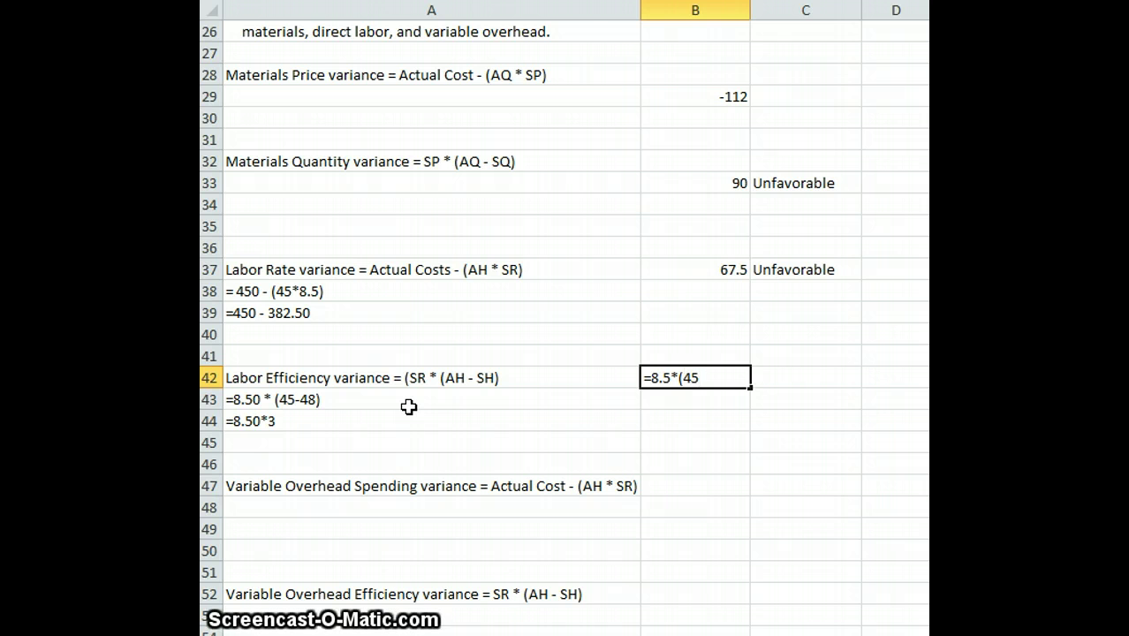
pyautogui.write('-')
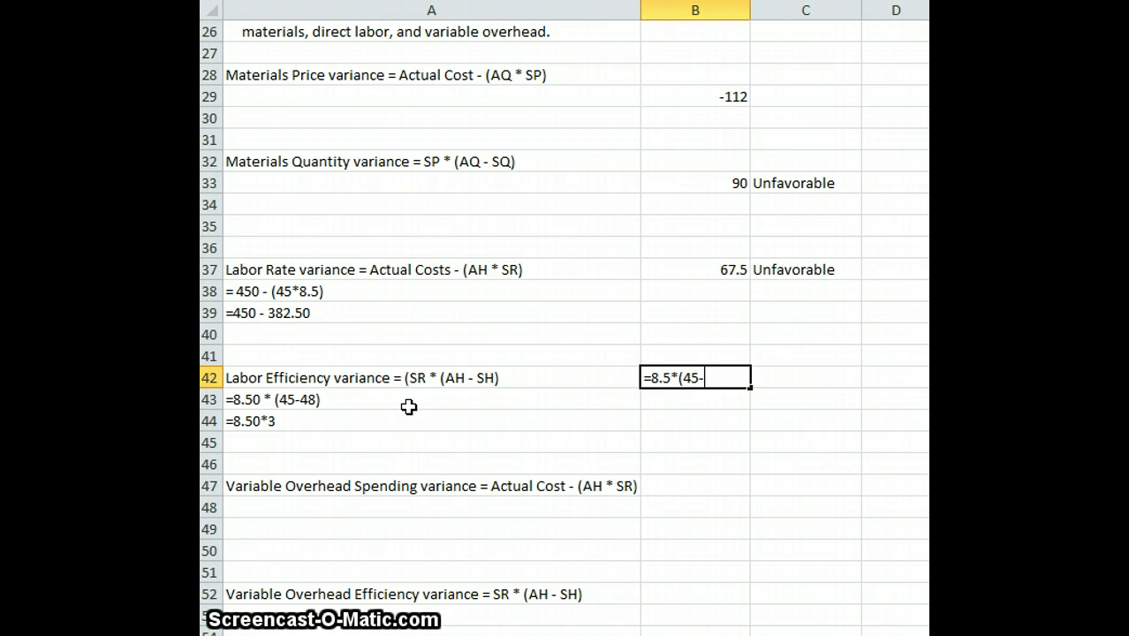
pyautogui.write('48)')
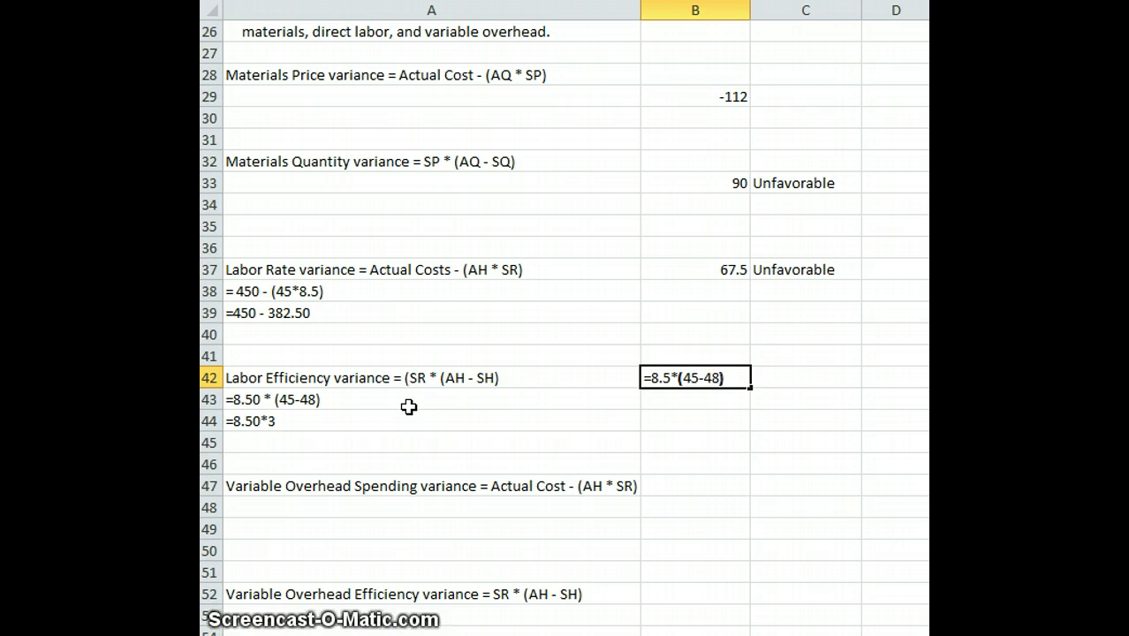
pyautogui.press('Return')
# - Label the labor efficiency variance as Favorable in C42
pyautogui.press('Up')
pyautogui.press('Right')
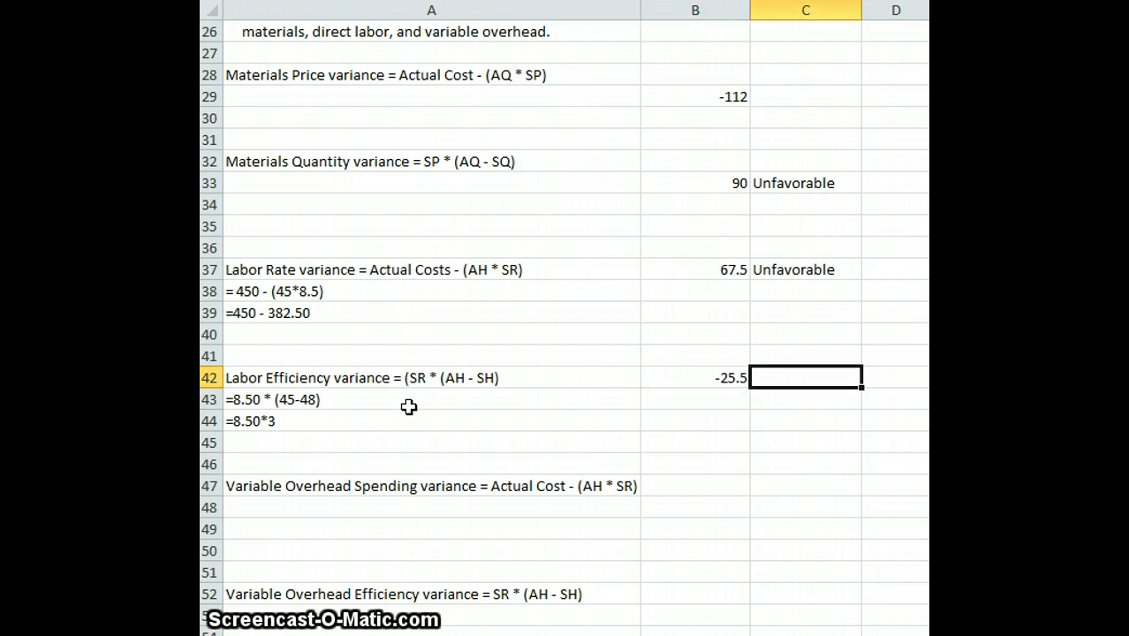
pyautogui.write('Fav')
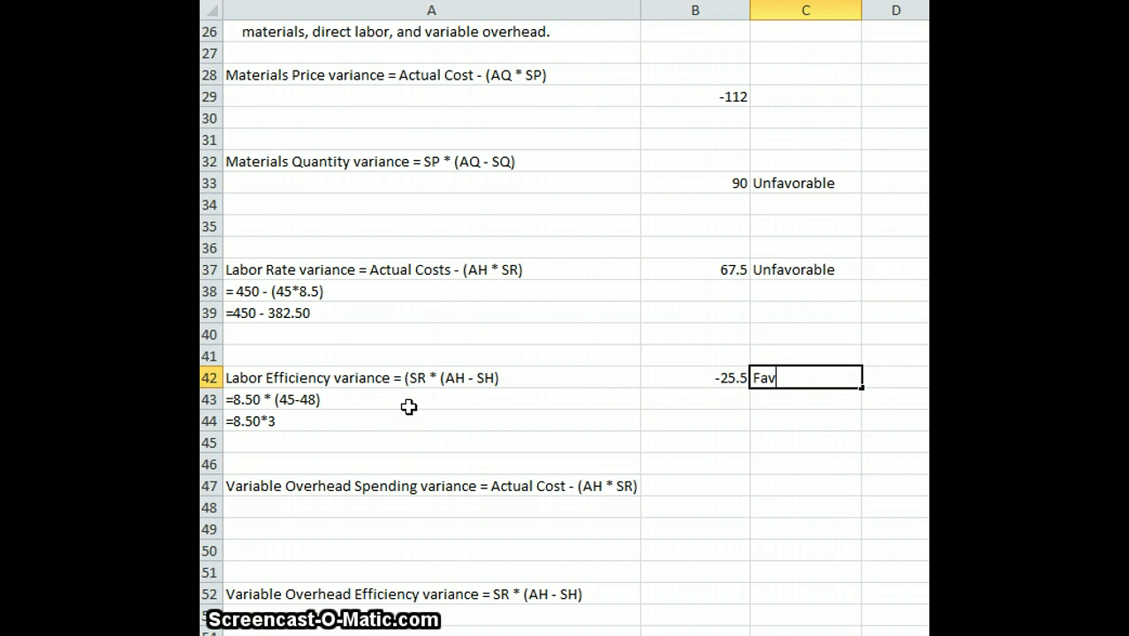
pyautogui.write('orable')
pyautogui.press('Return')
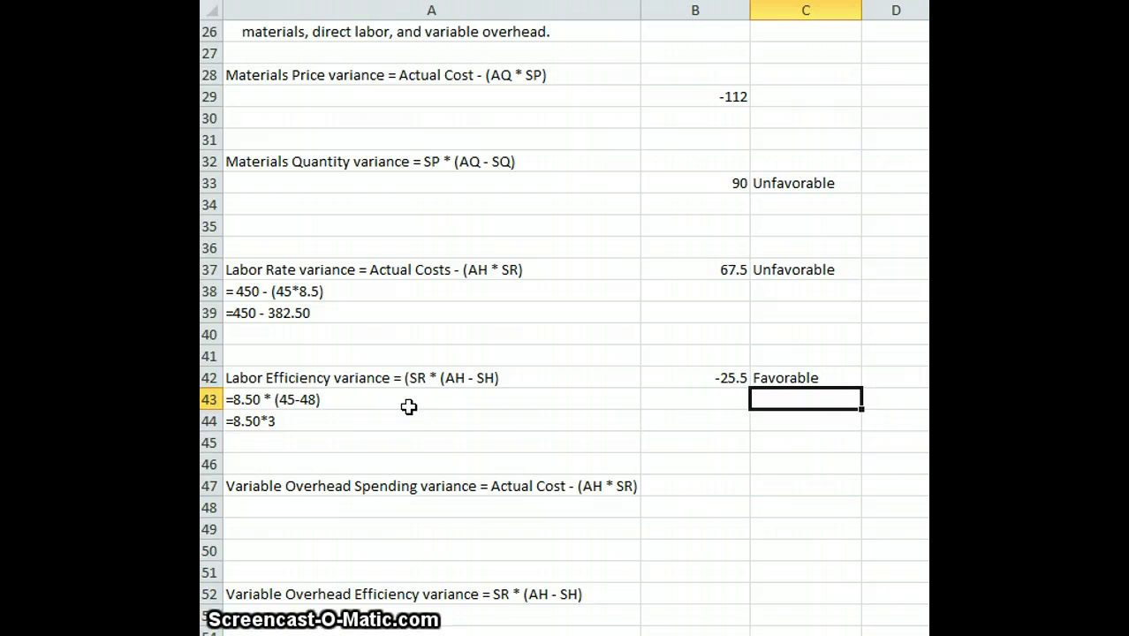
# - Calculate the variable overhead spending variance in B47 with the formula =225-(18*10)
pyautogui.press('Down')
pyautogui.press('Down')
pyautogui.press('Down')
pyautogui.press('Down')
pyautogui.press('Down')
pyautogui.press('Up')
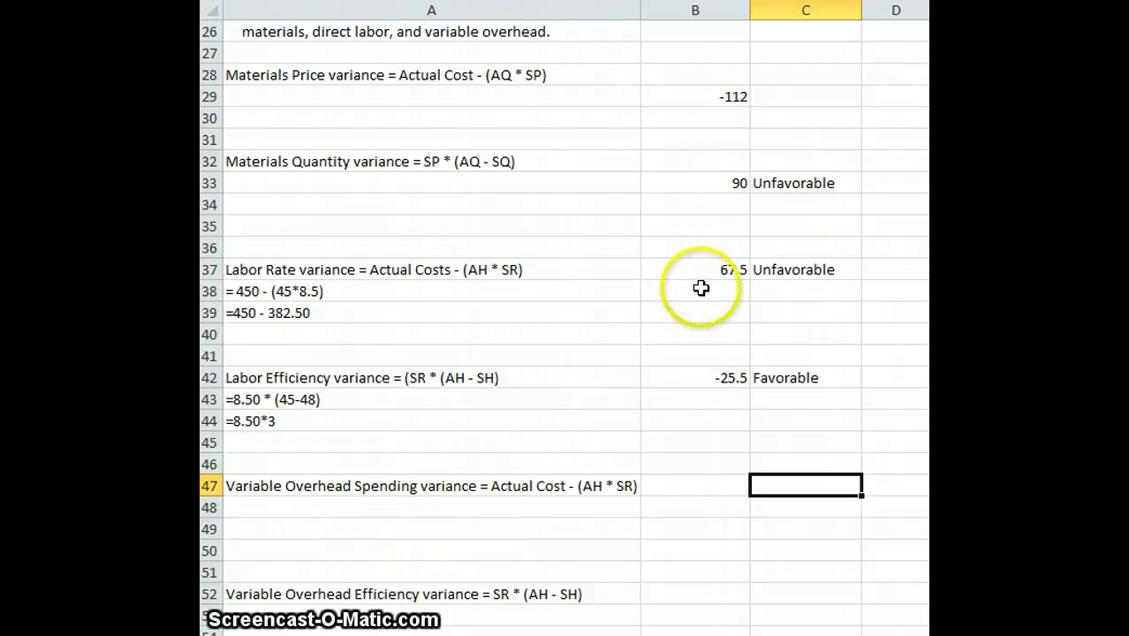
pyautogui.click(718, 482)
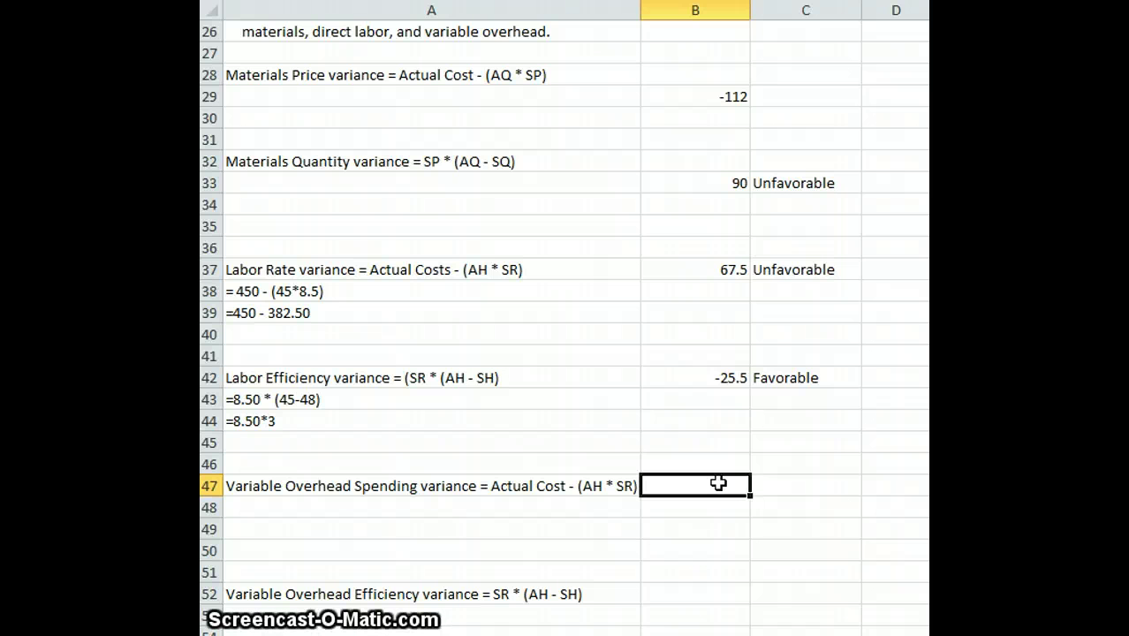
pyautogui.write('=')
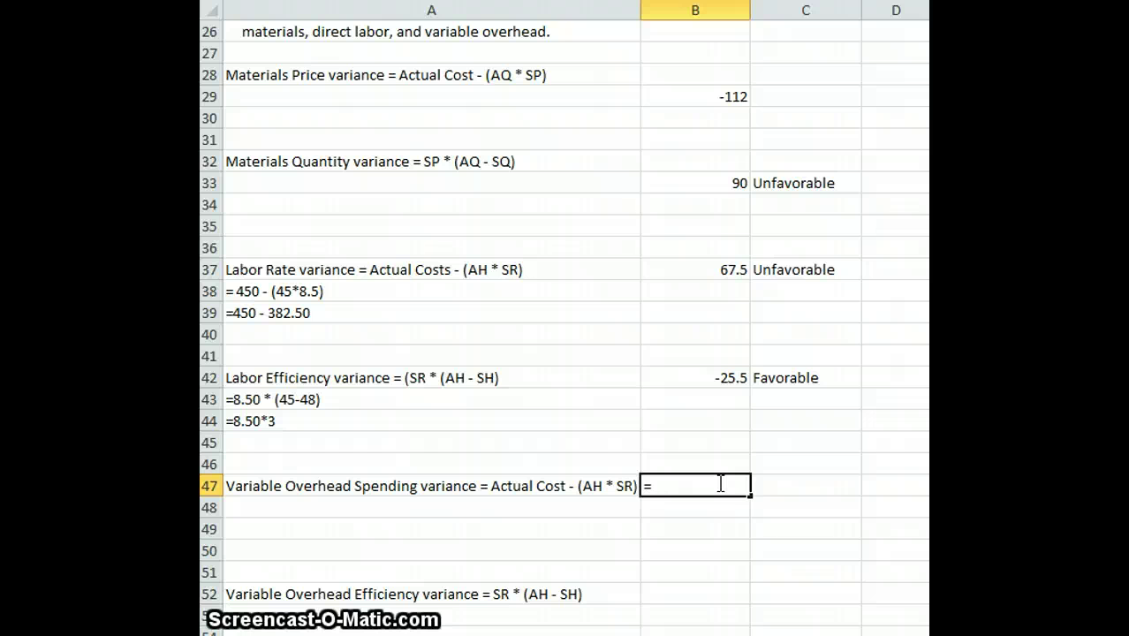
pyautogui.write('225')
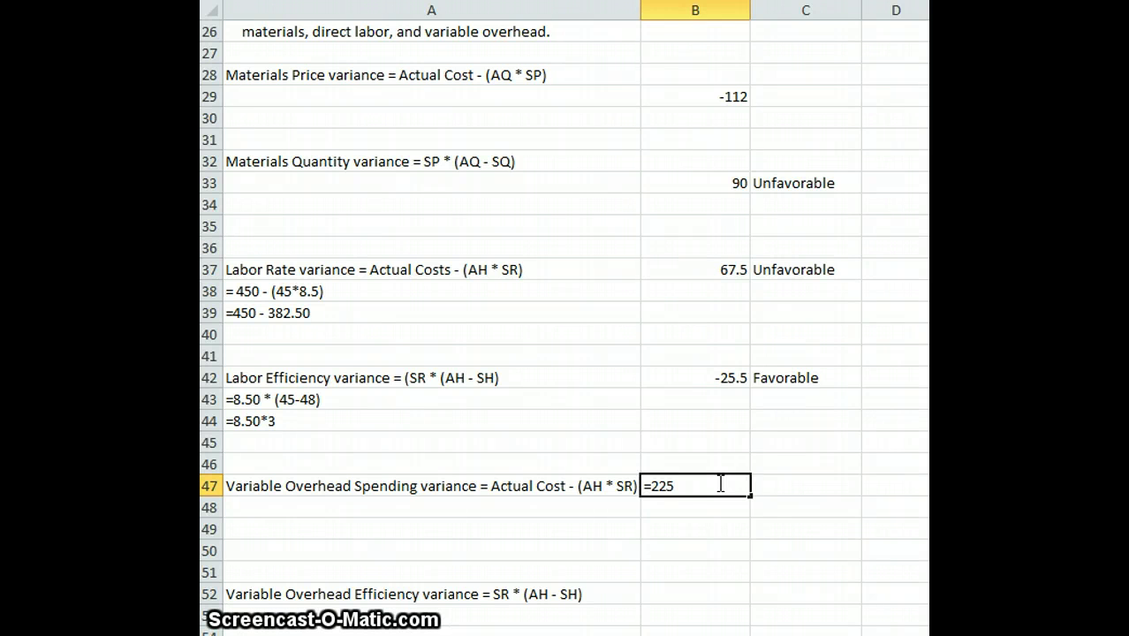
pyautogui.write('-(')
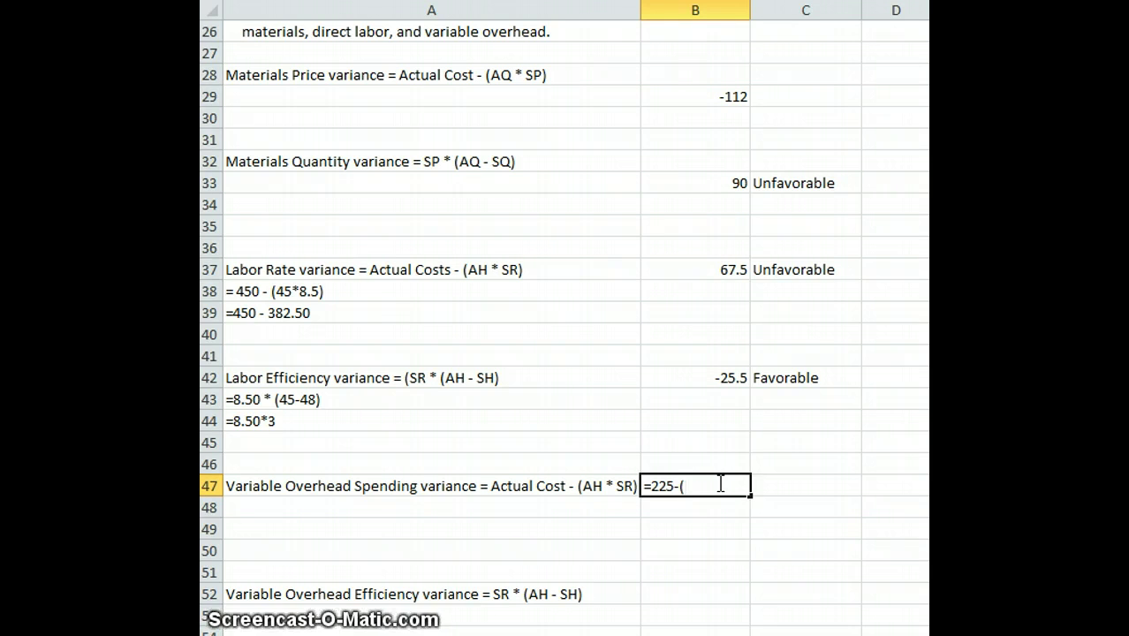
pyautogui.write('18')
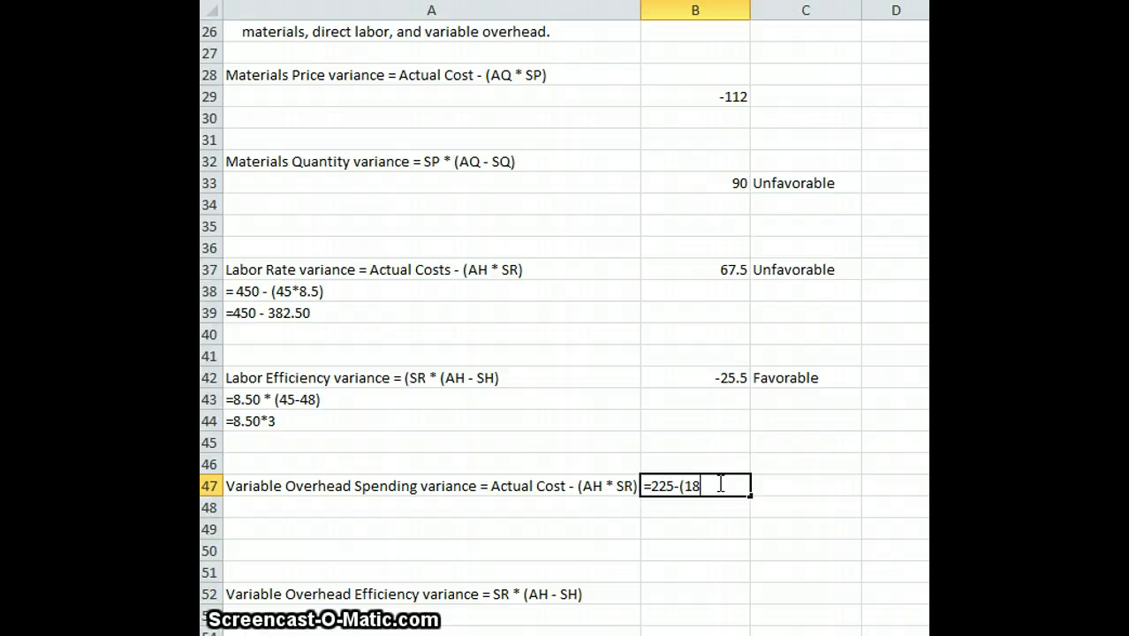
pyautogui.write('*10')
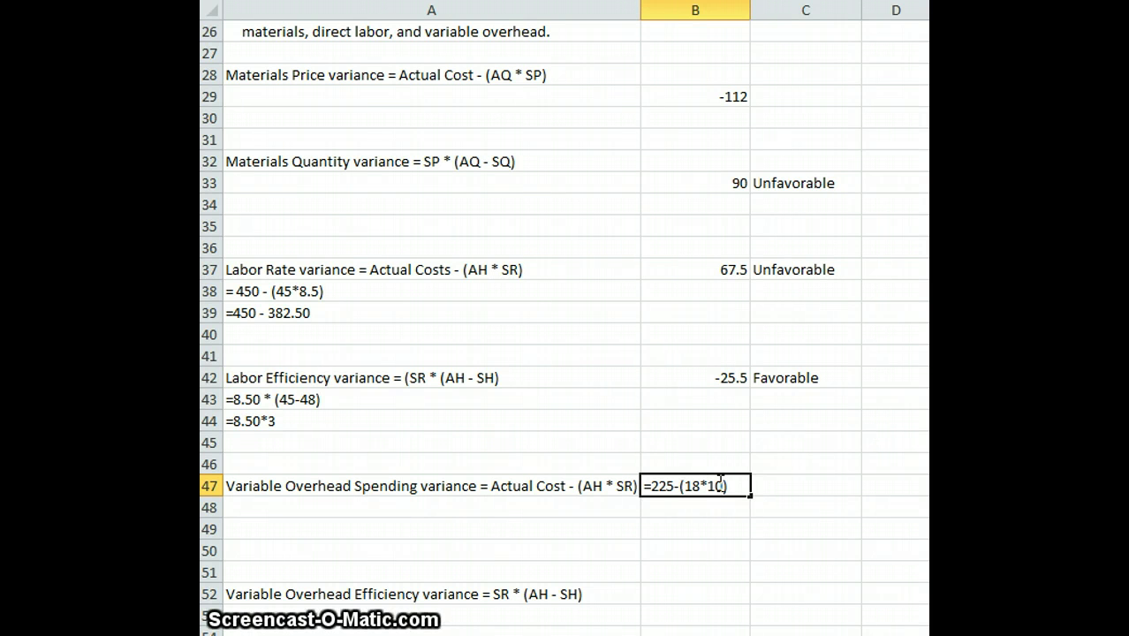
pyautogui.write(')')
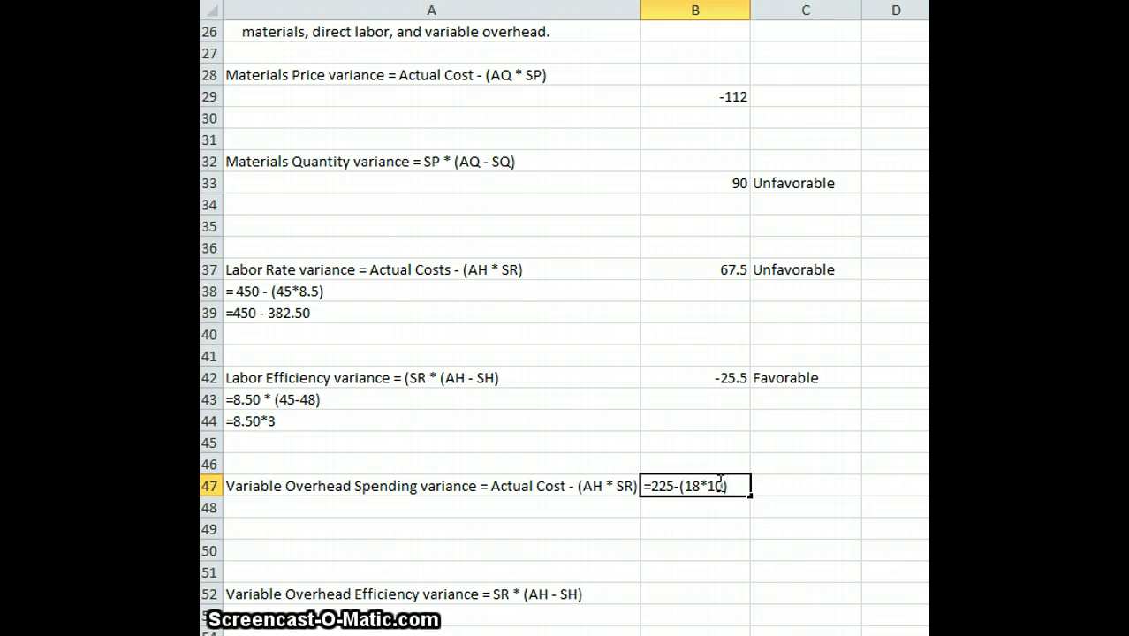
pyautogui.press('Return')
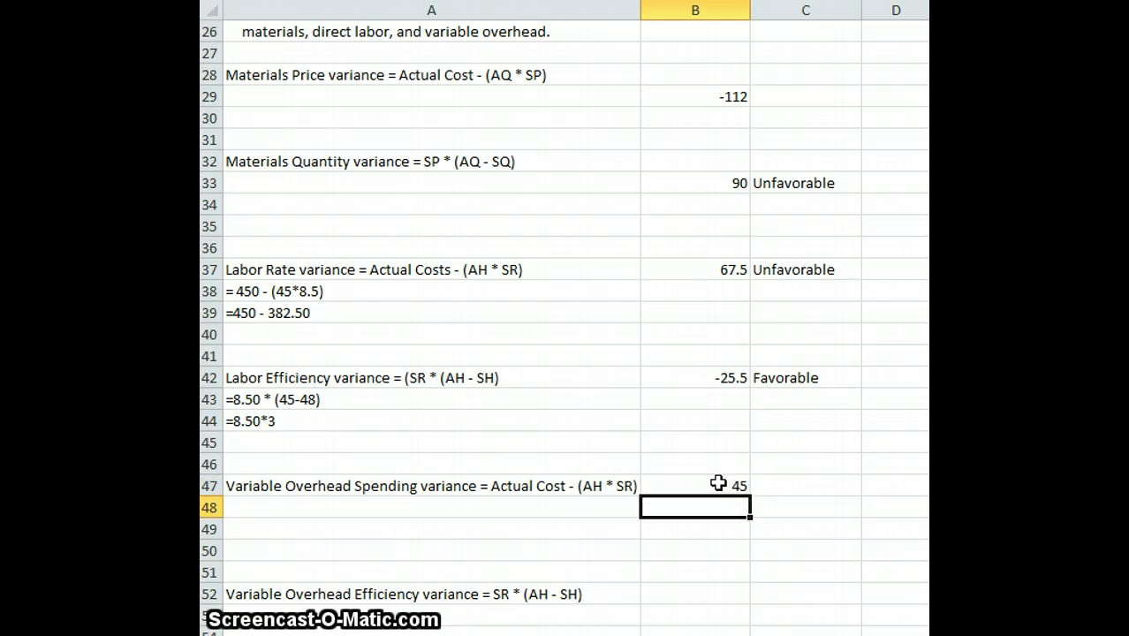
# - Label the variable overhead spending variance as Unfavorable in C47
pyautogui.click(812, 479)
pyautogui.write('U')
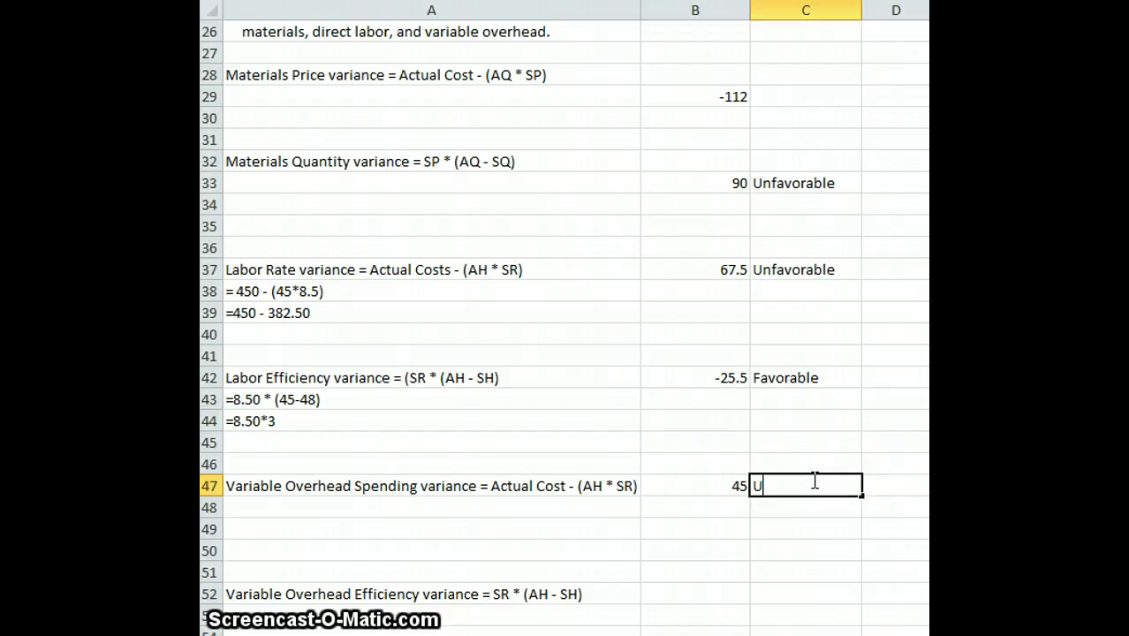
pyautogui.write('nfavorable')
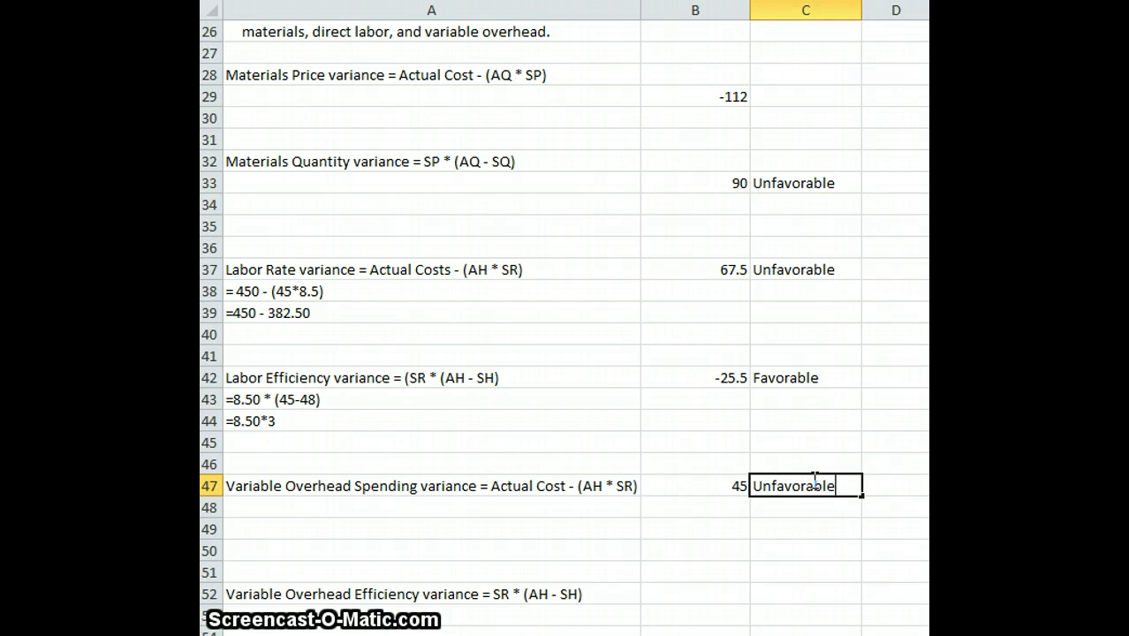
pyautogui.press('Return')
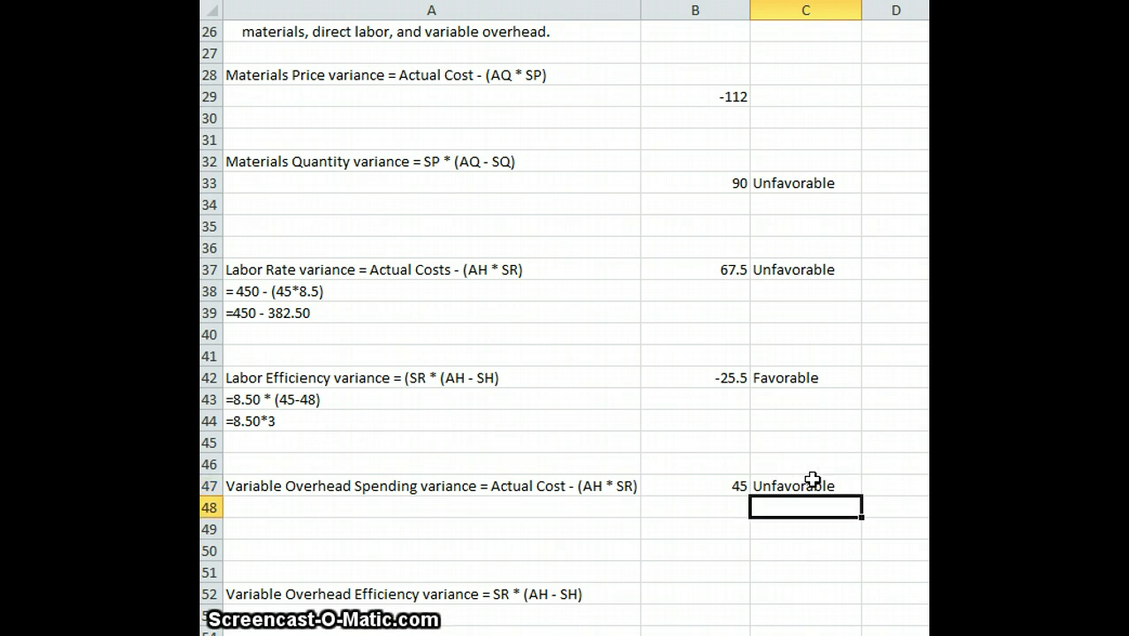
# - Calculate the variable overhead efficiency variance in B52 with the formula =10*(18-16)
pyautogui.press('Down')
pyautogui.press('Down')
pyautogui.press('Down')
pyautogui.press('Down')
pyautogui.press('Left')
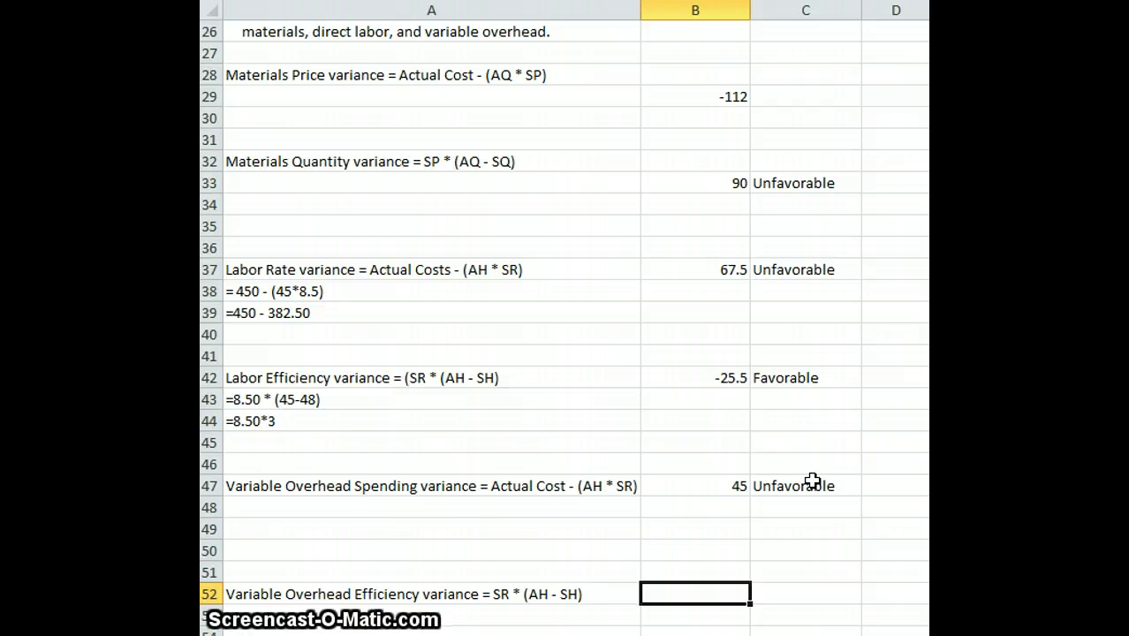
pyautogui.write('=')
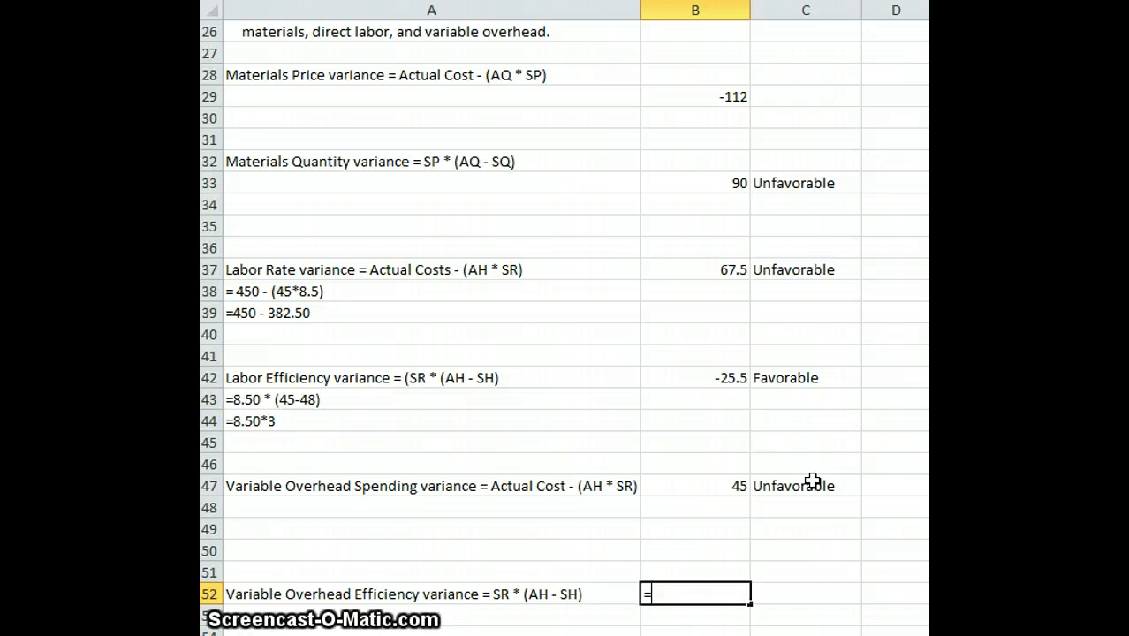
pyautogui.write('10*')
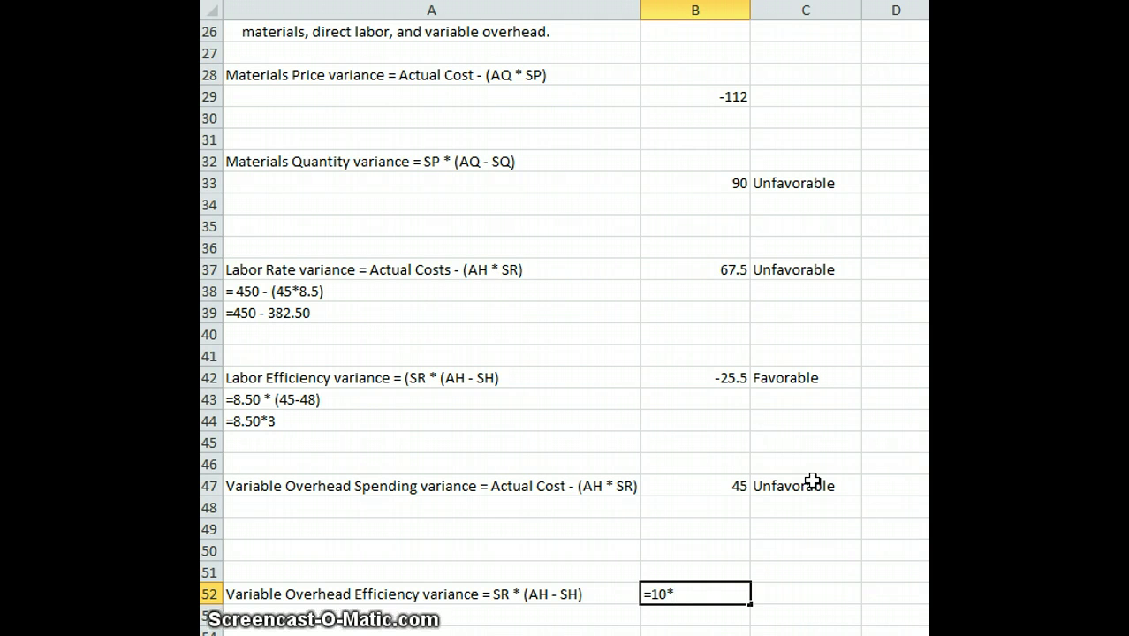
pyautogui.write('(')
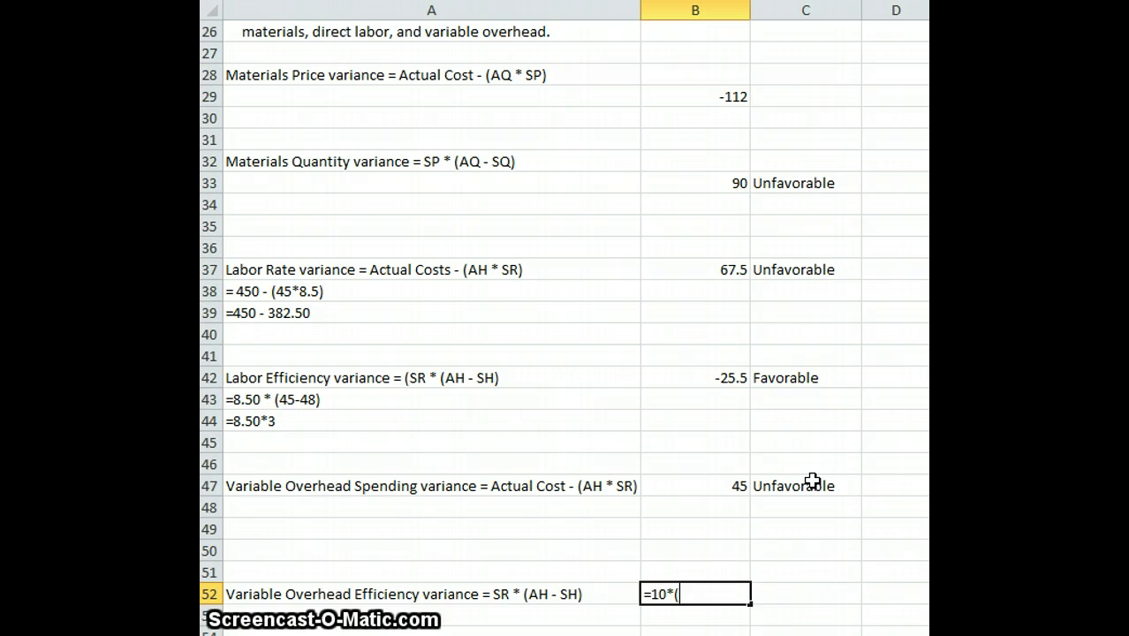
pyautogui.write('18-')
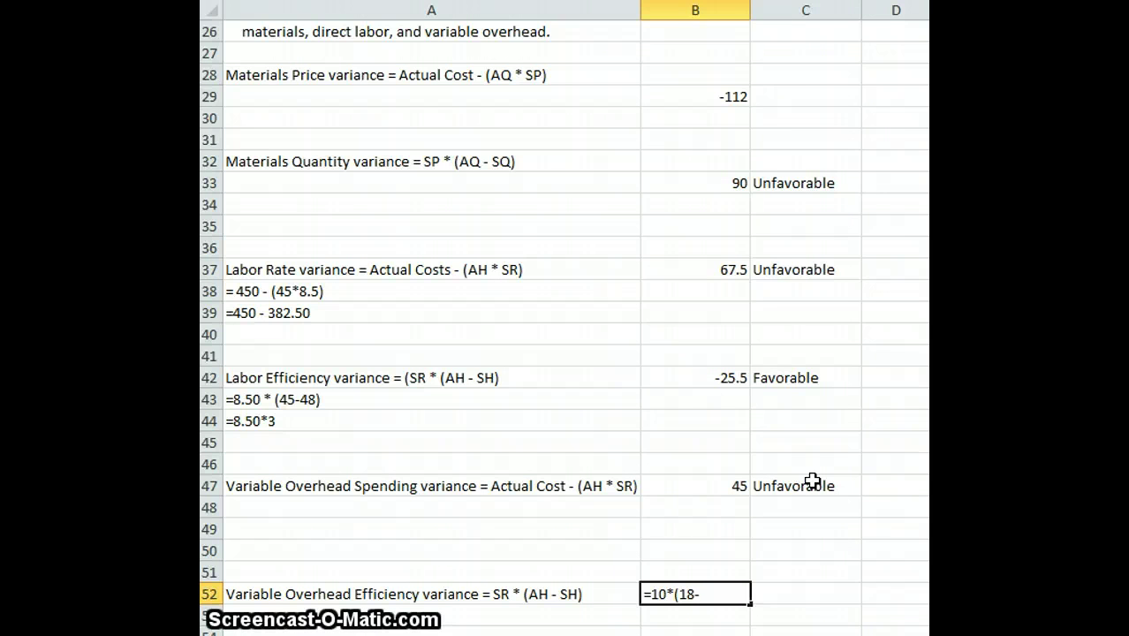
pyautogui.write('16)')
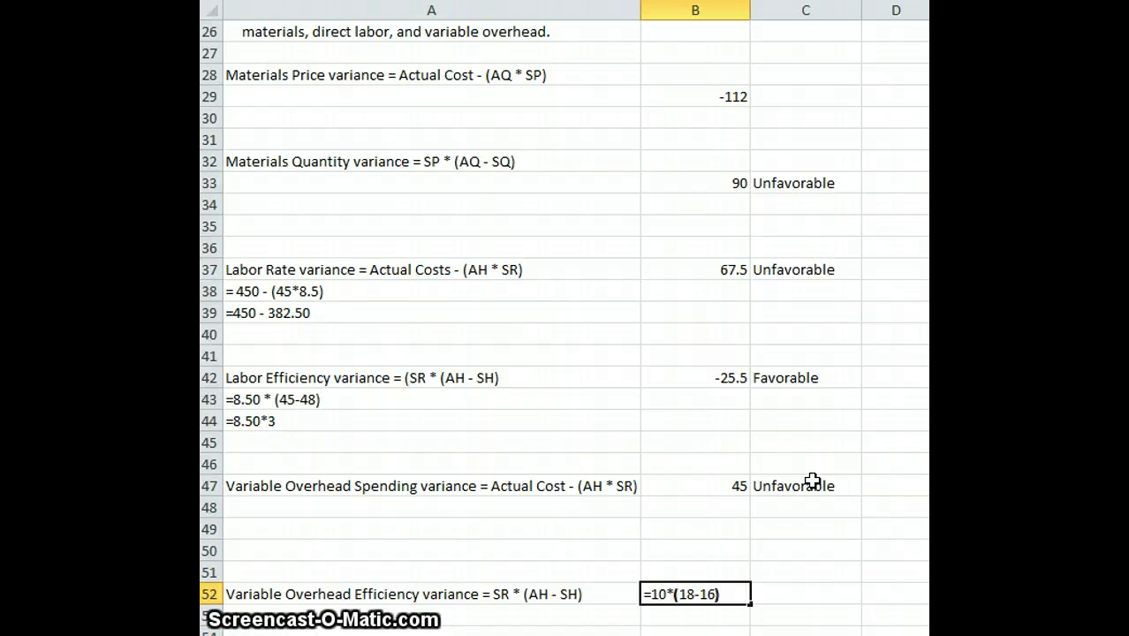
pyautogui.press('Return')
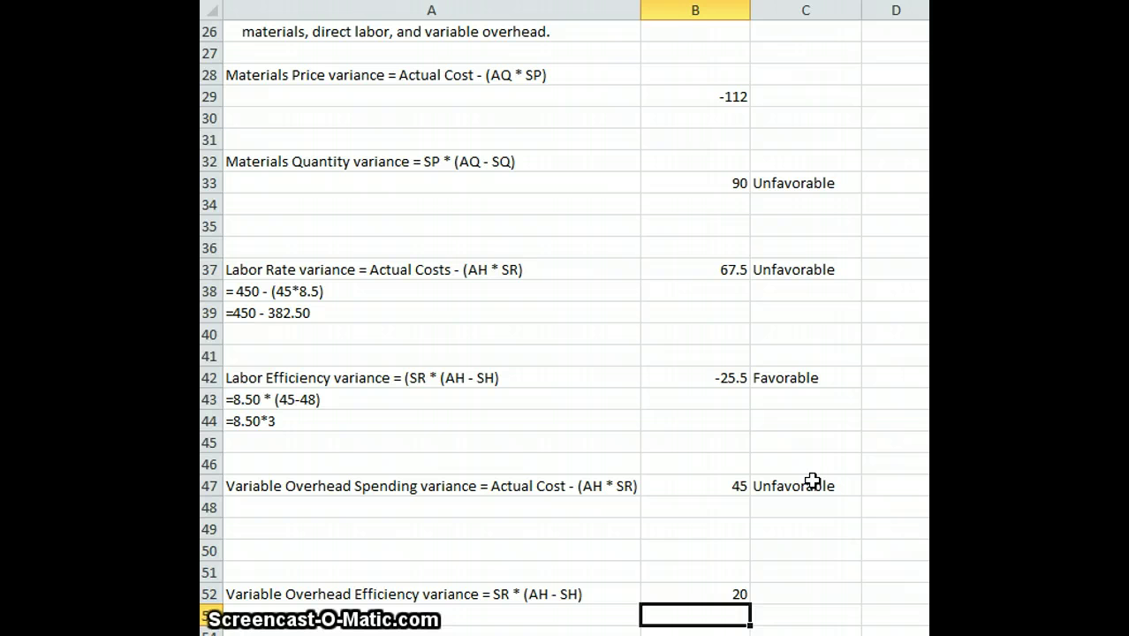
# - Label the variable overhead efficiency variance as Unfavorable in C52
pyautogui.click(796, 594)
pyautogui.write('Unfa')
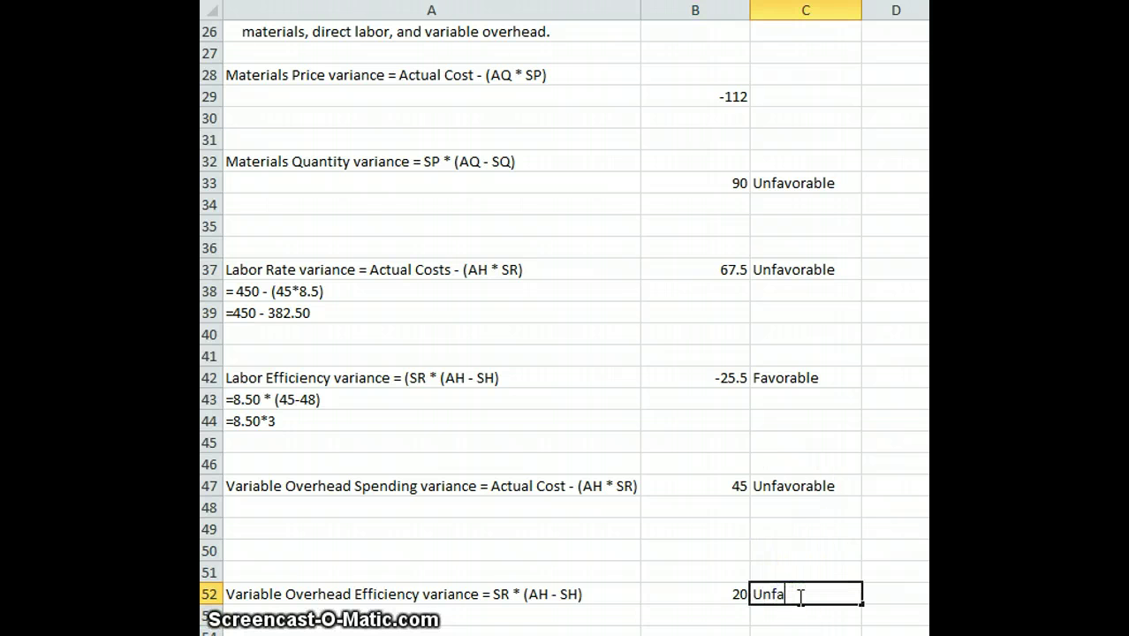
pyautogui.write('vorable')
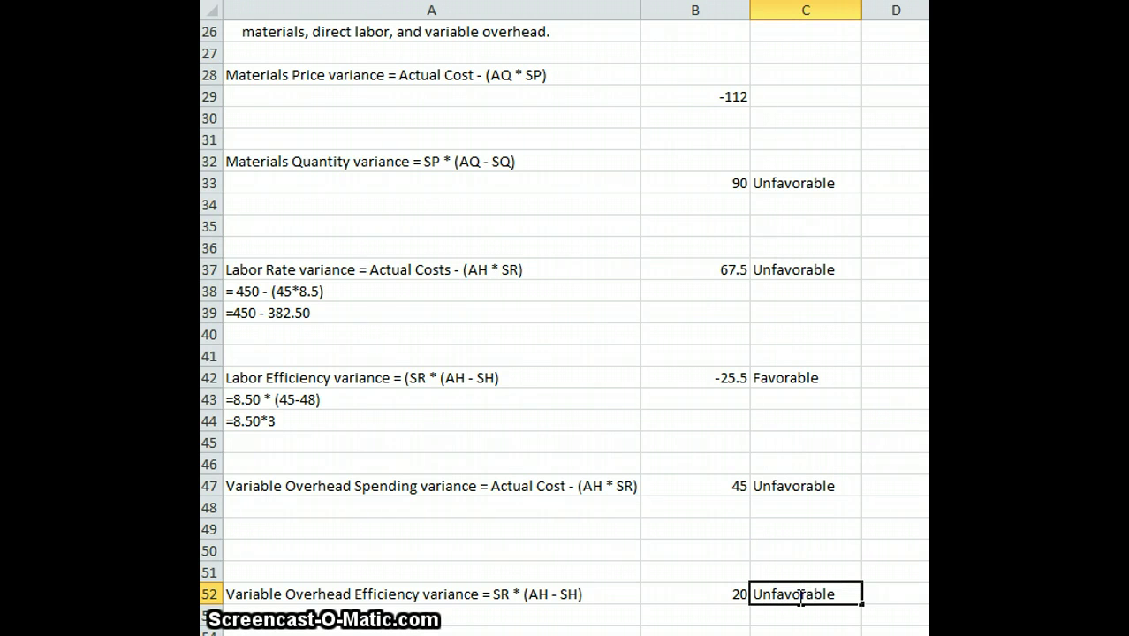
pyautogui.press('Return')
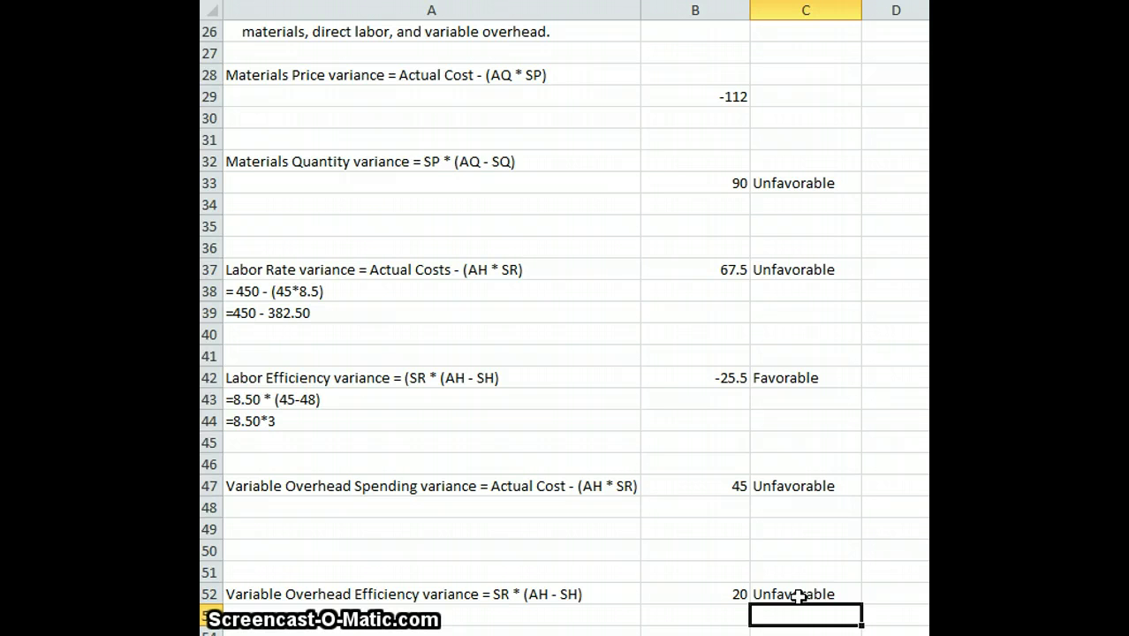